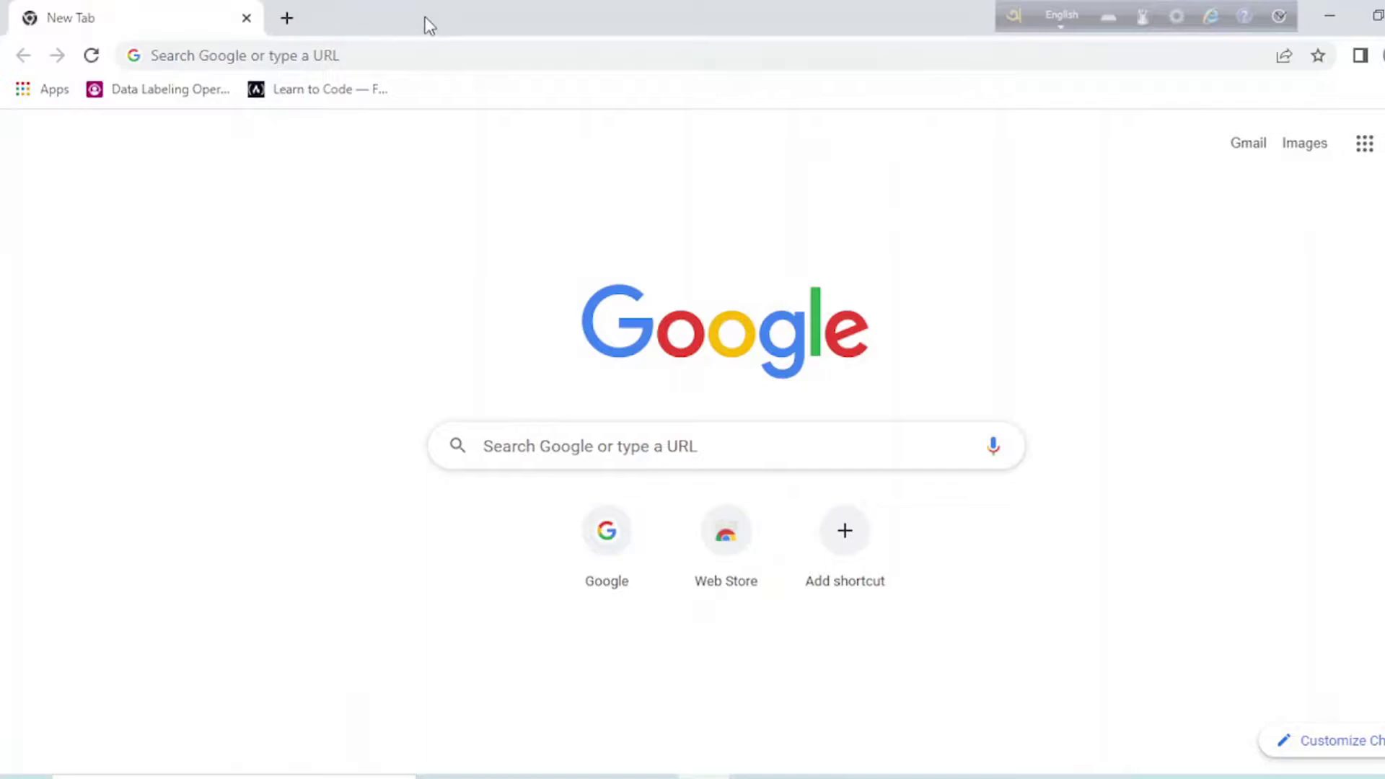
Go to github.com in the browser
click(398, 58)
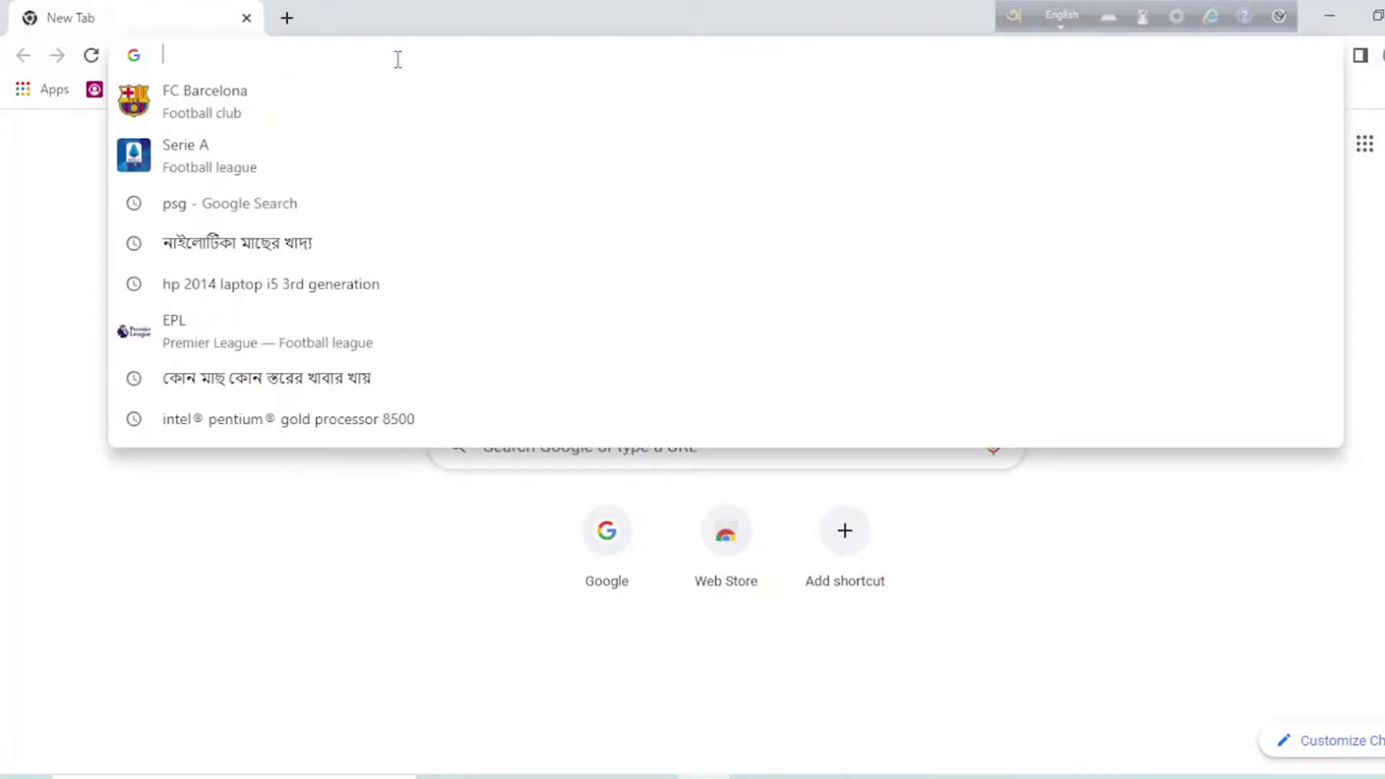
text(github.com)
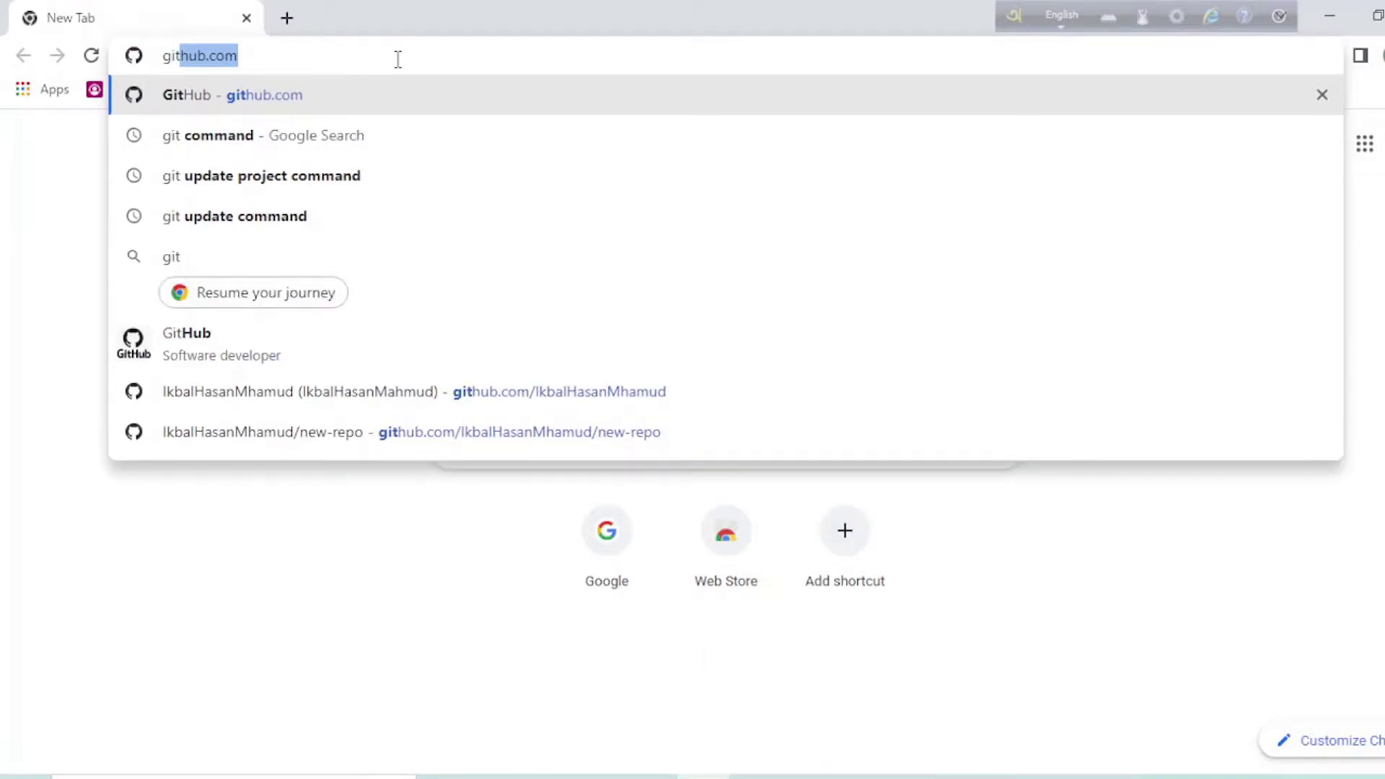
key(Return)
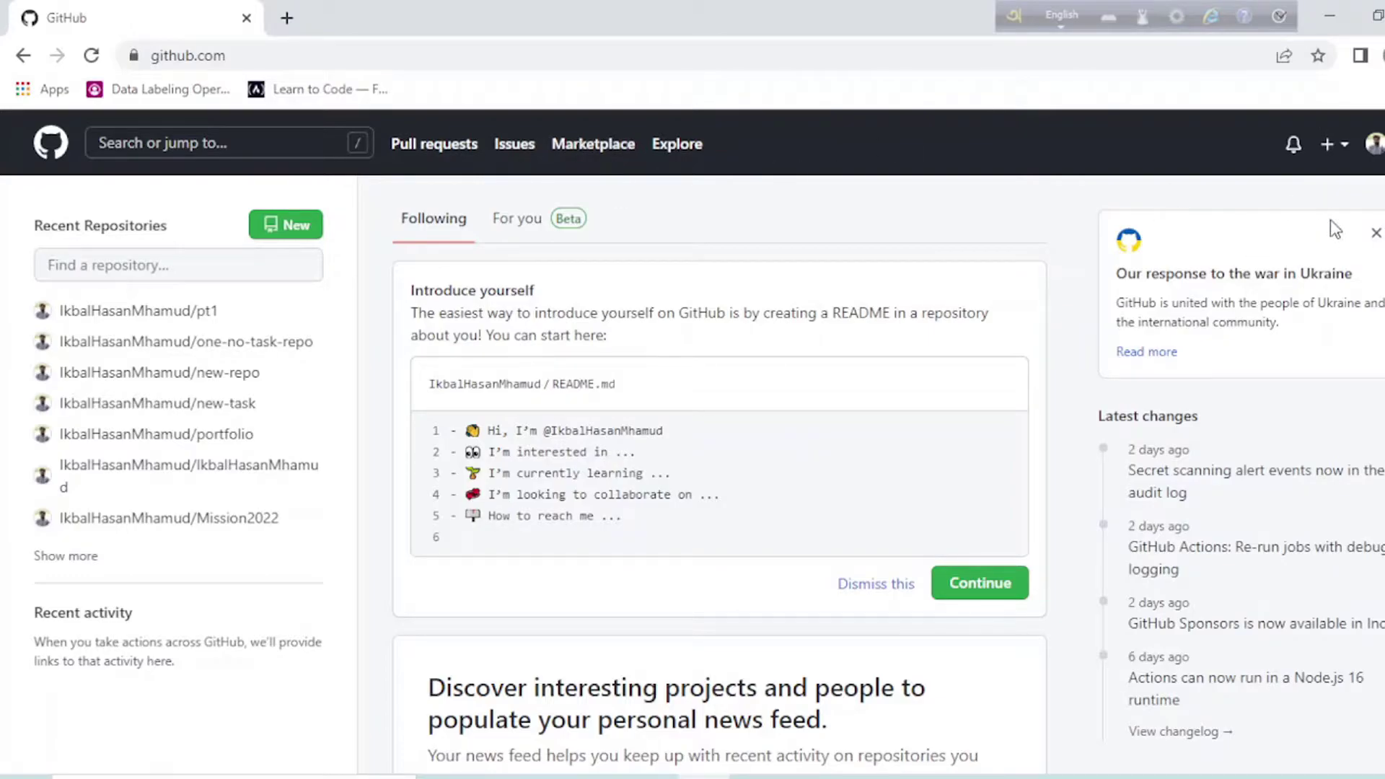
Open the form for creating a new GitHub repository
click(1376, 144)
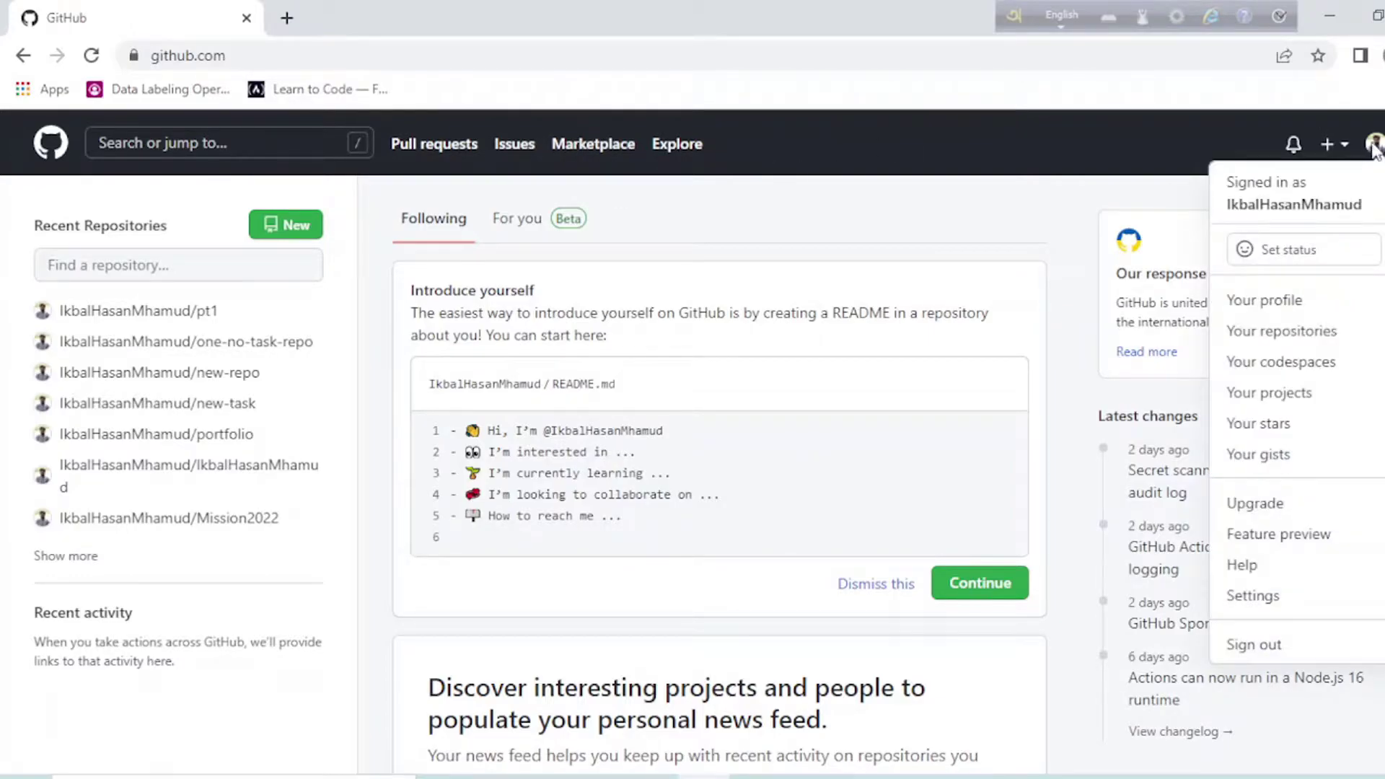
click(1332, 148)
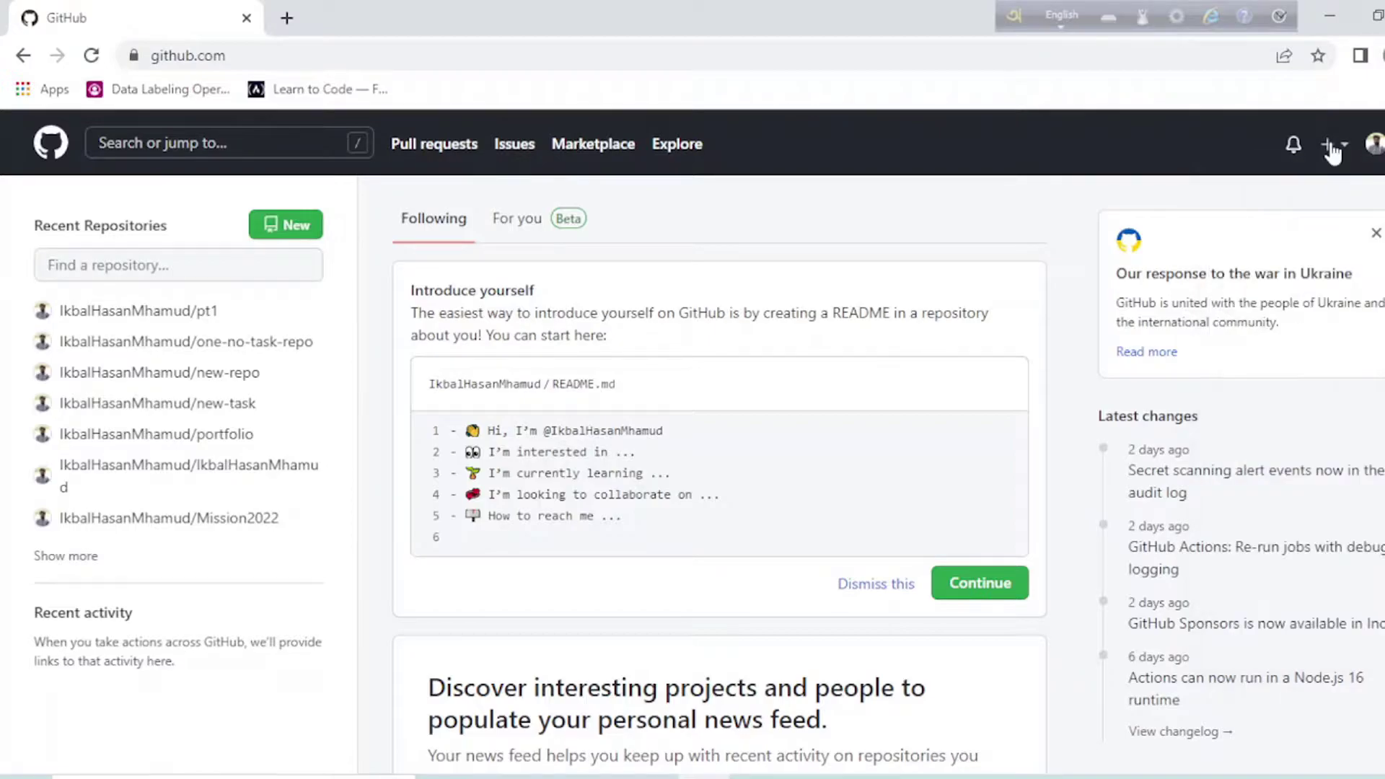
click(1343, 148)
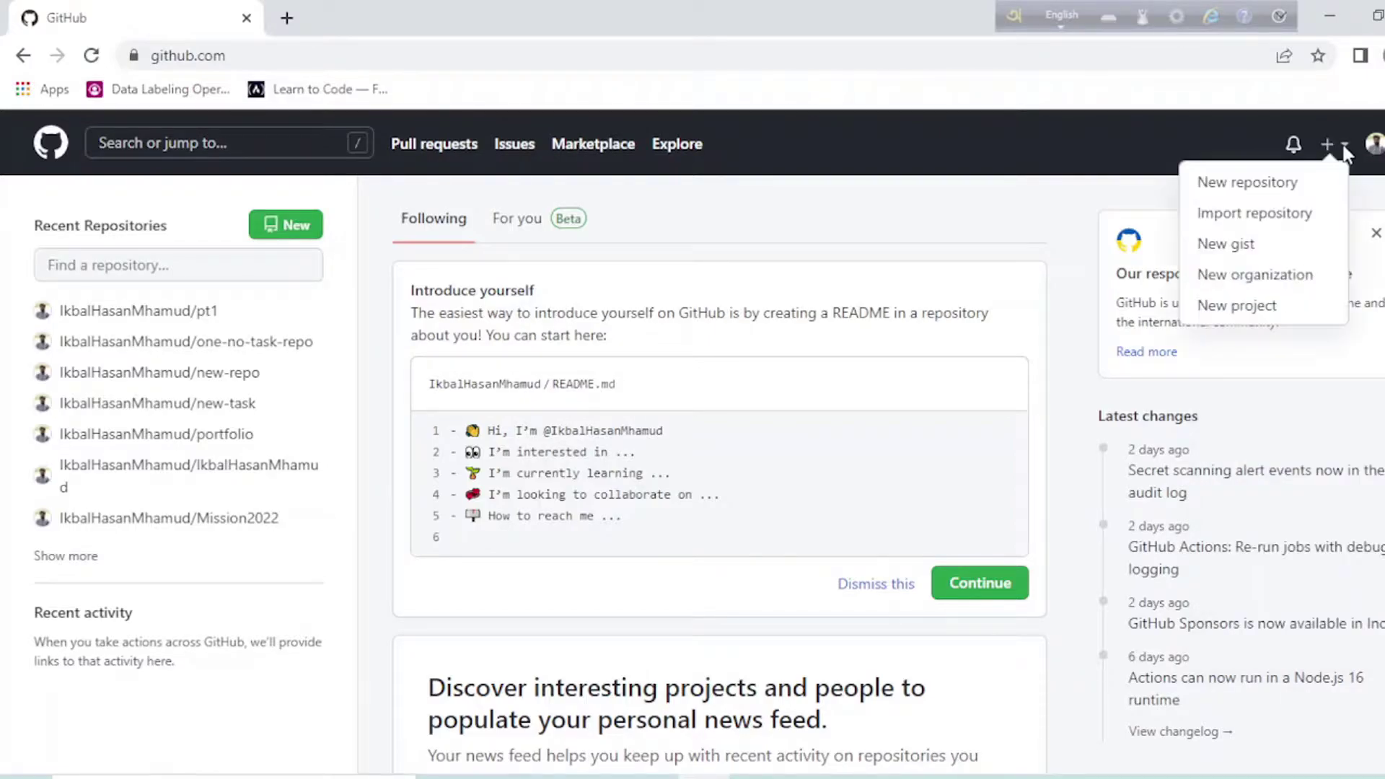
click(1282, 189)
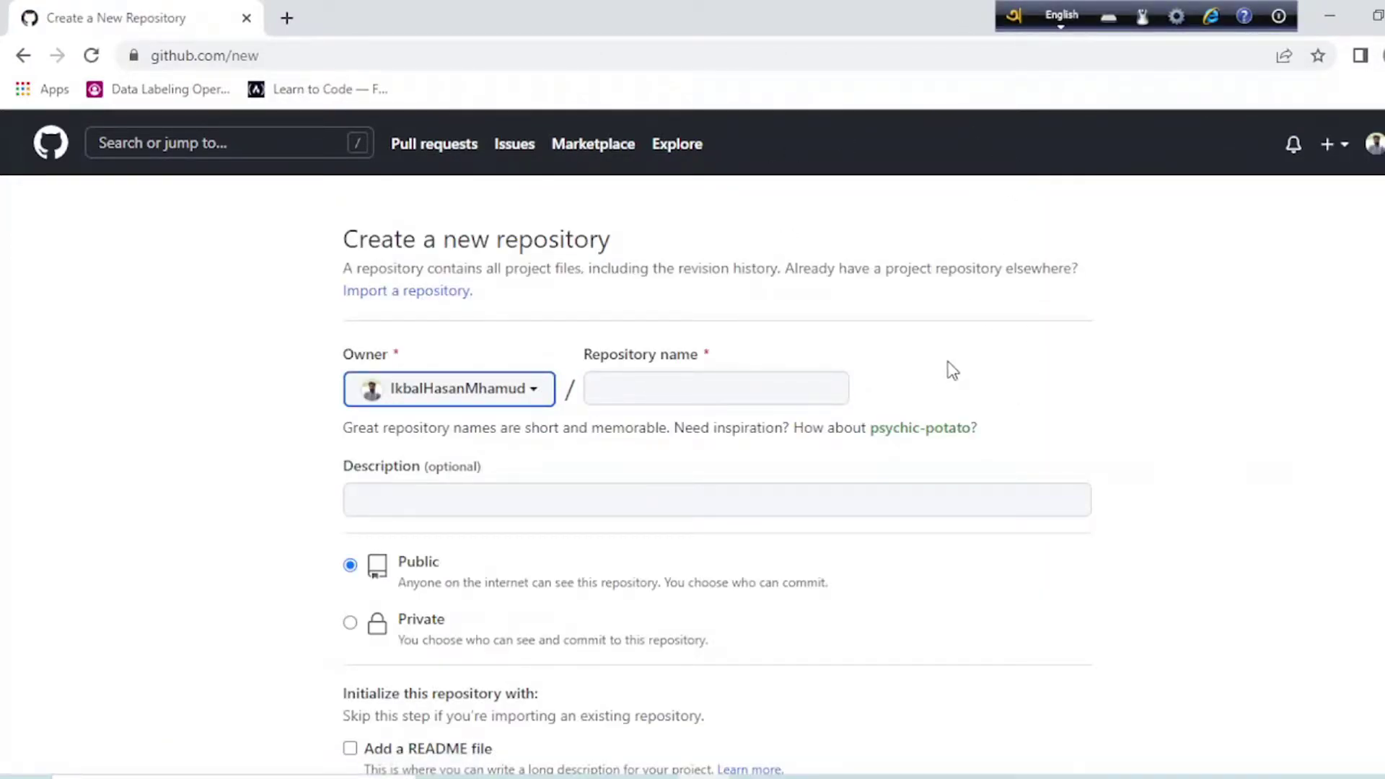
Review the new repository form, including its name, description, visibility, README, .gitignore and license options
drag(345, 240, 612, 247)
click(765, 232)
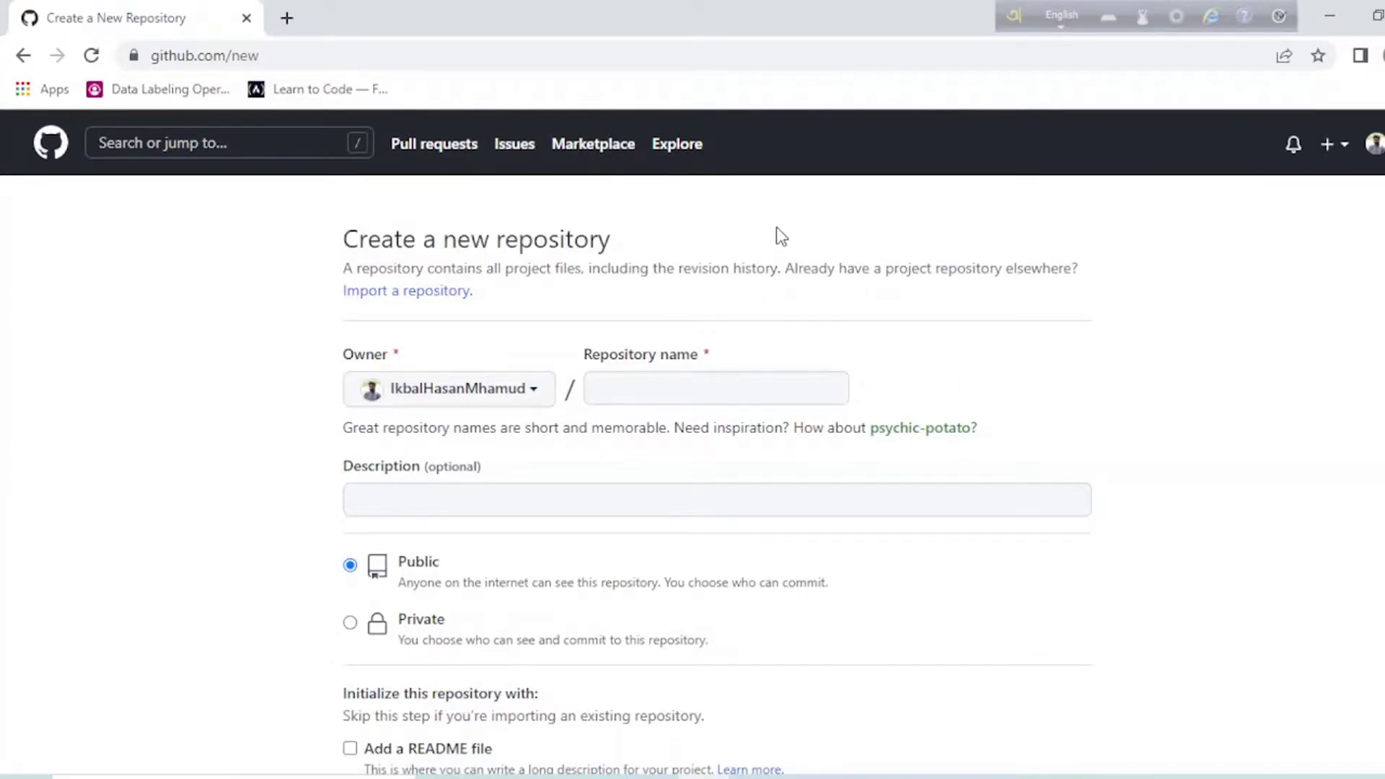
scroll(559, 310, down, 2)
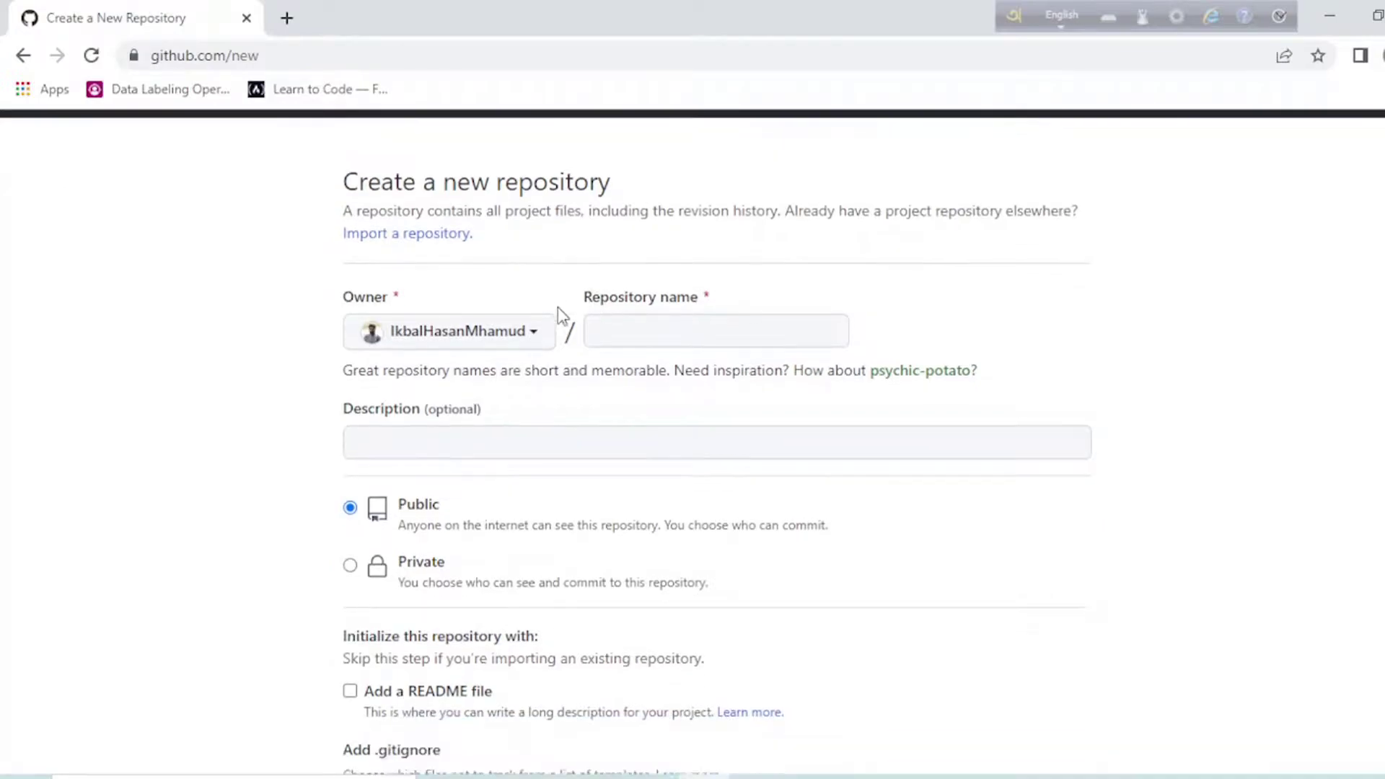
click(685, 286)
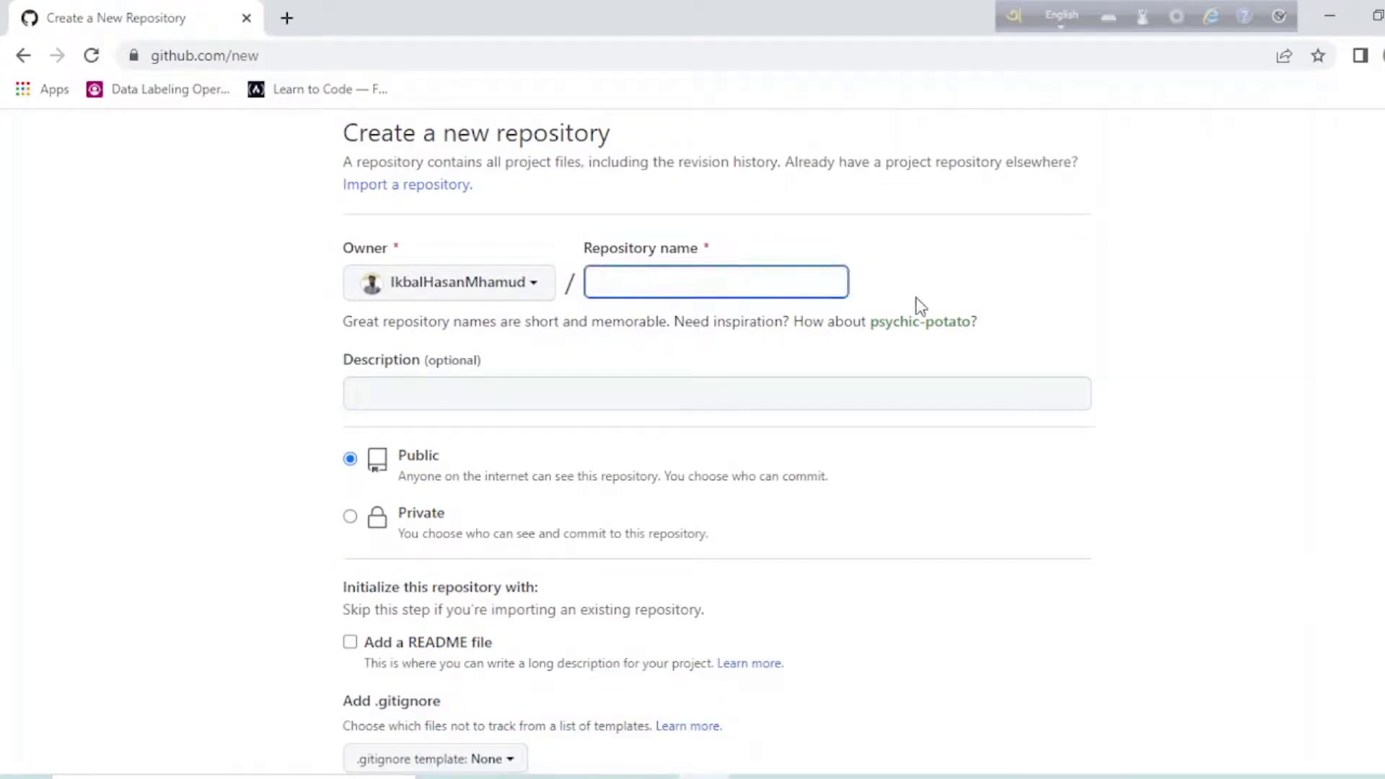
click(924, 281)
click(479, 396)
click(279, 409)
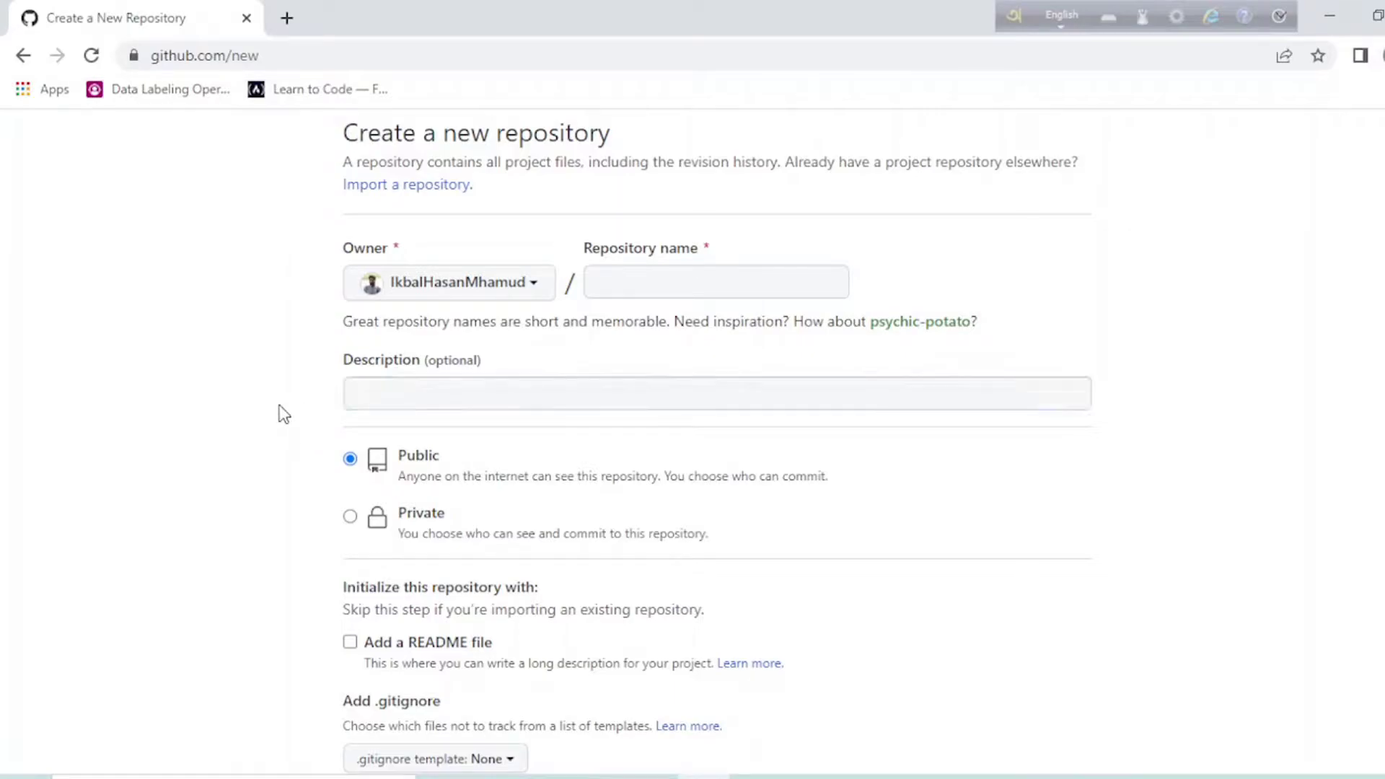
scroll(278, 408, down, 2)
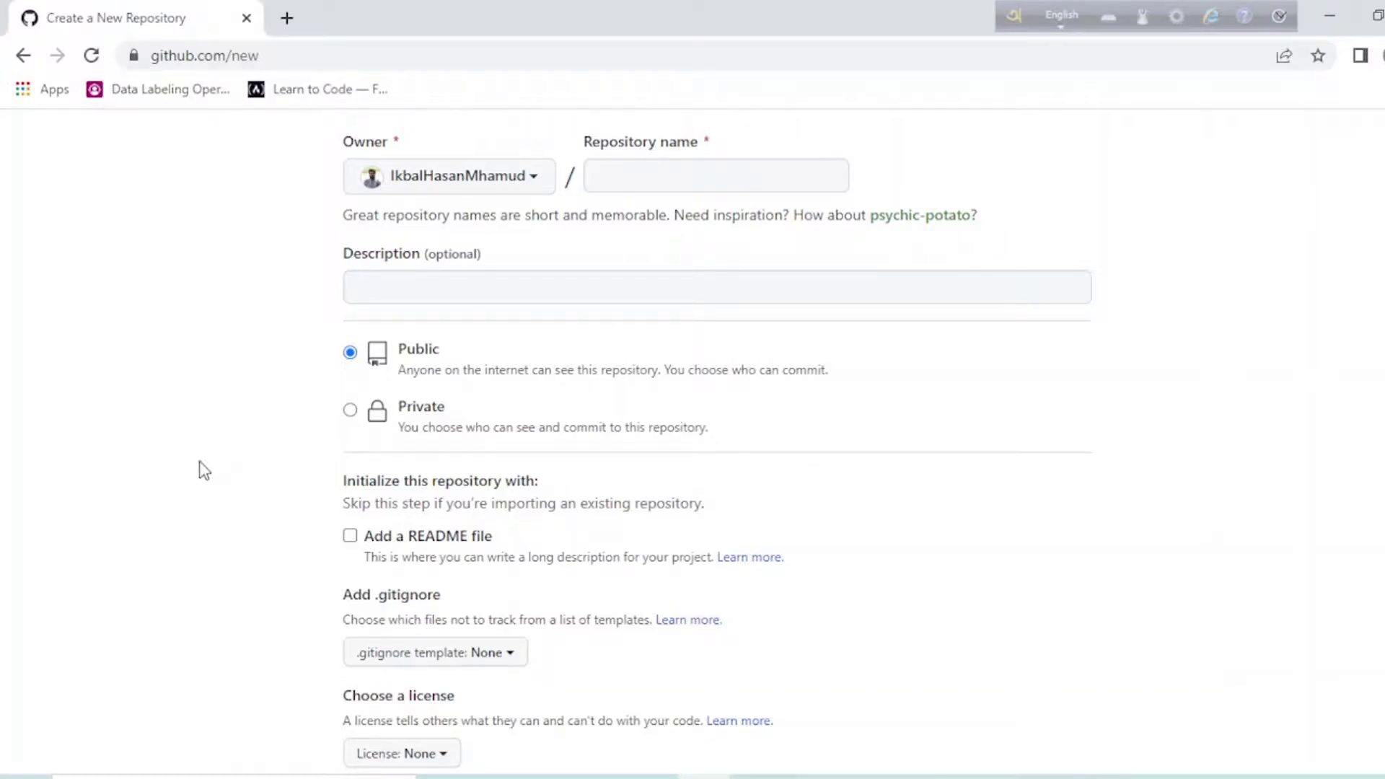
scroll(206, 470, down, 1)
scroll(214, 474, down, 2)
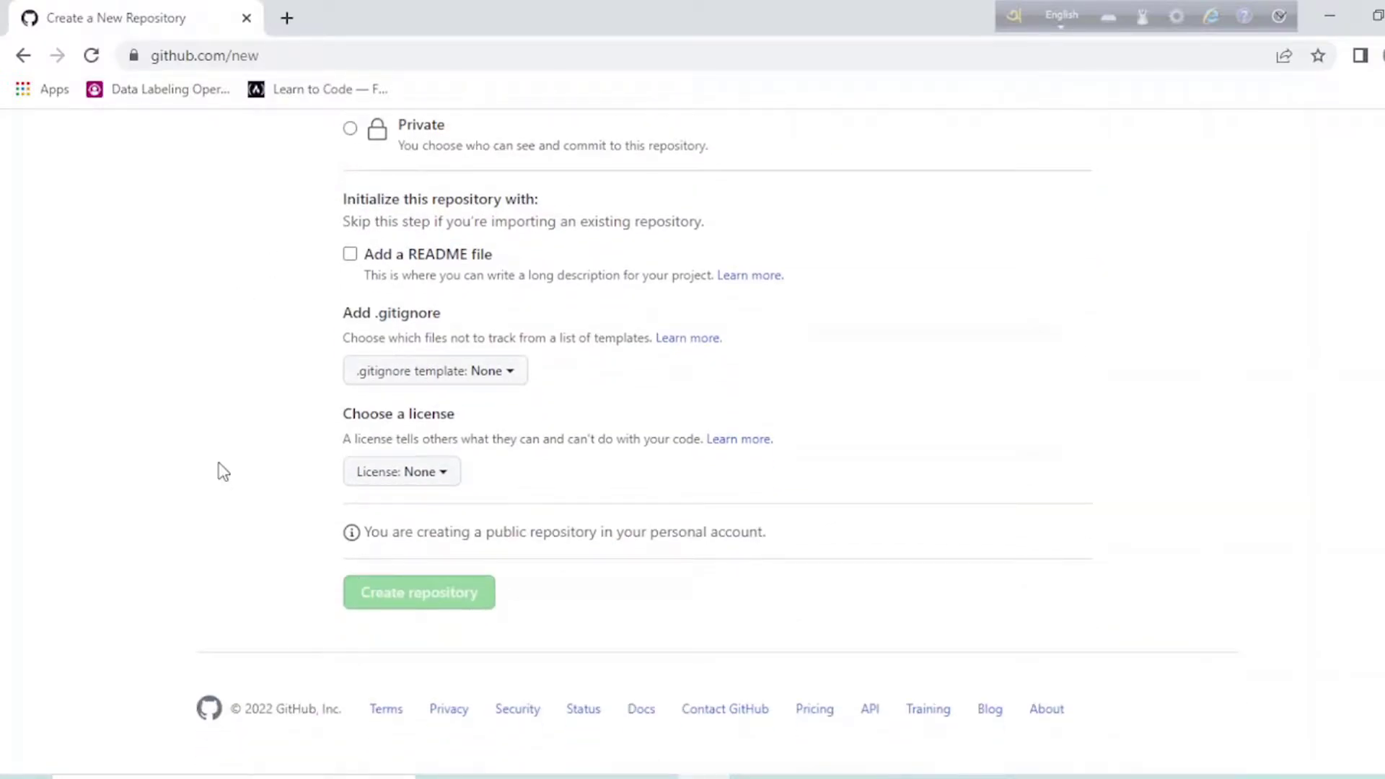
scroll(249, 372, up, 6)
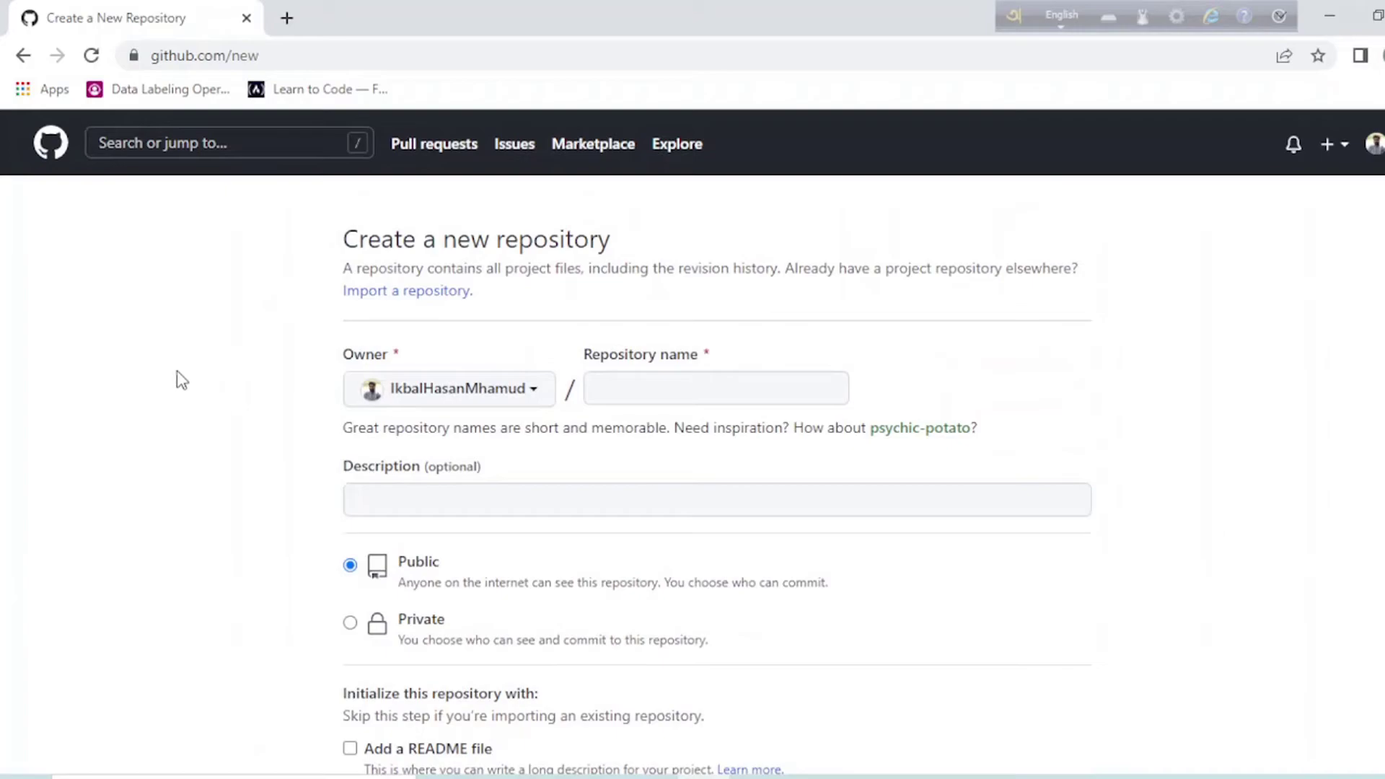
Name the new repository media and create it with the default settings
click(712, 387)
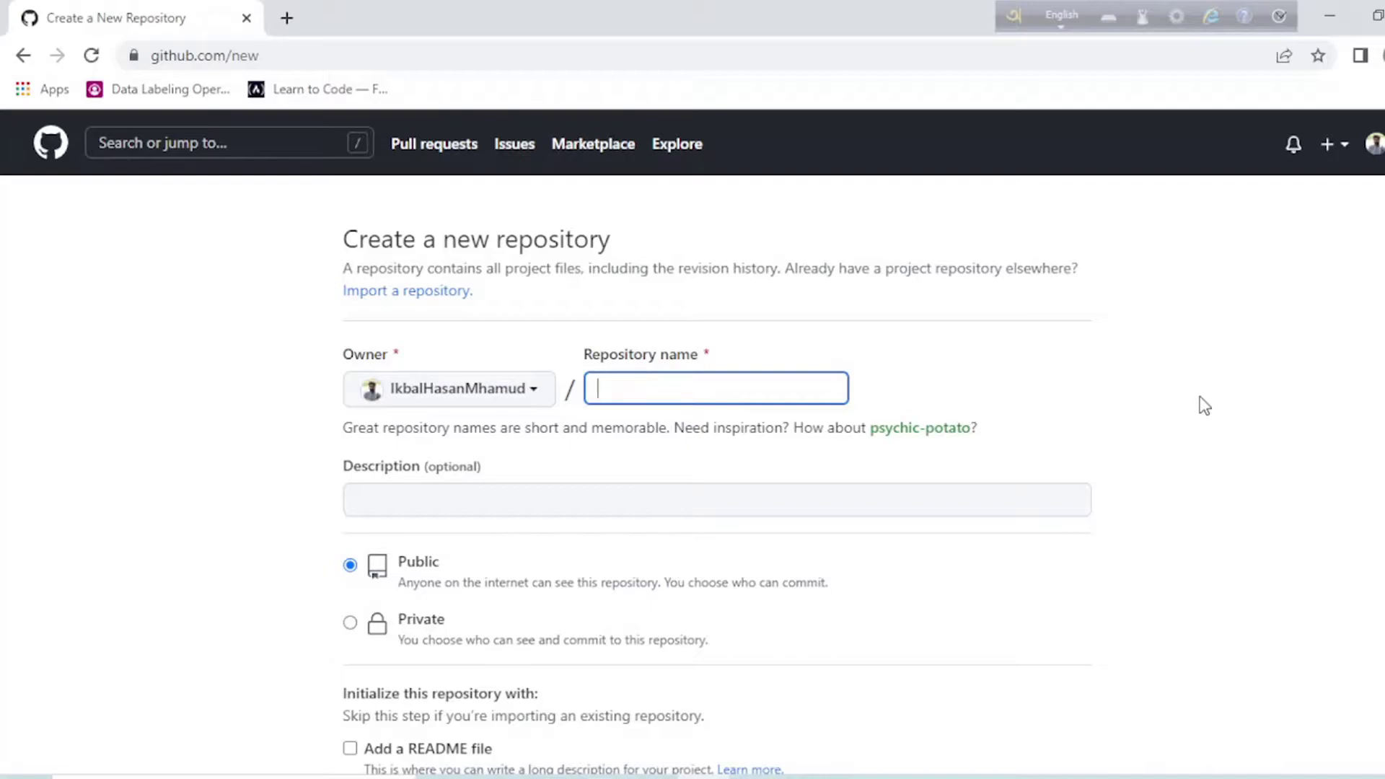
text(me)
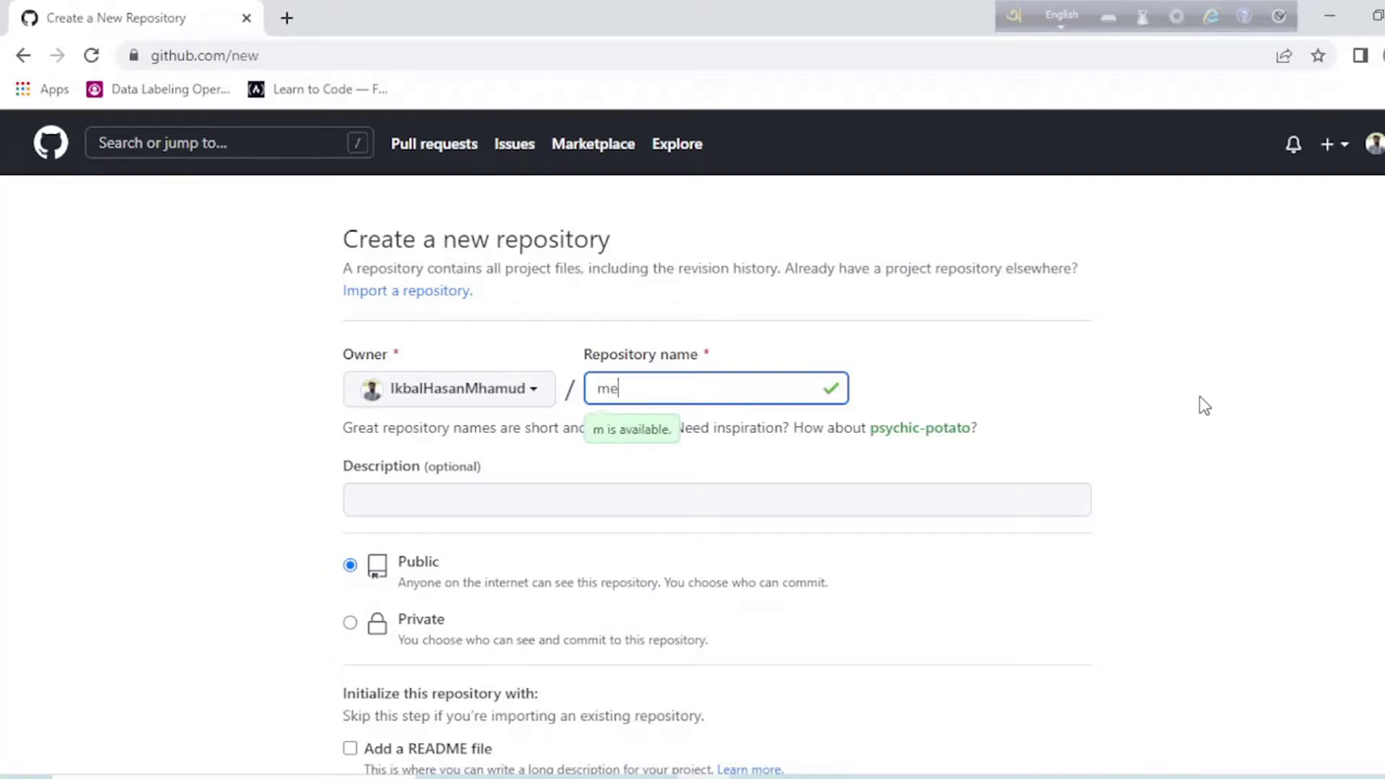
text(dia)
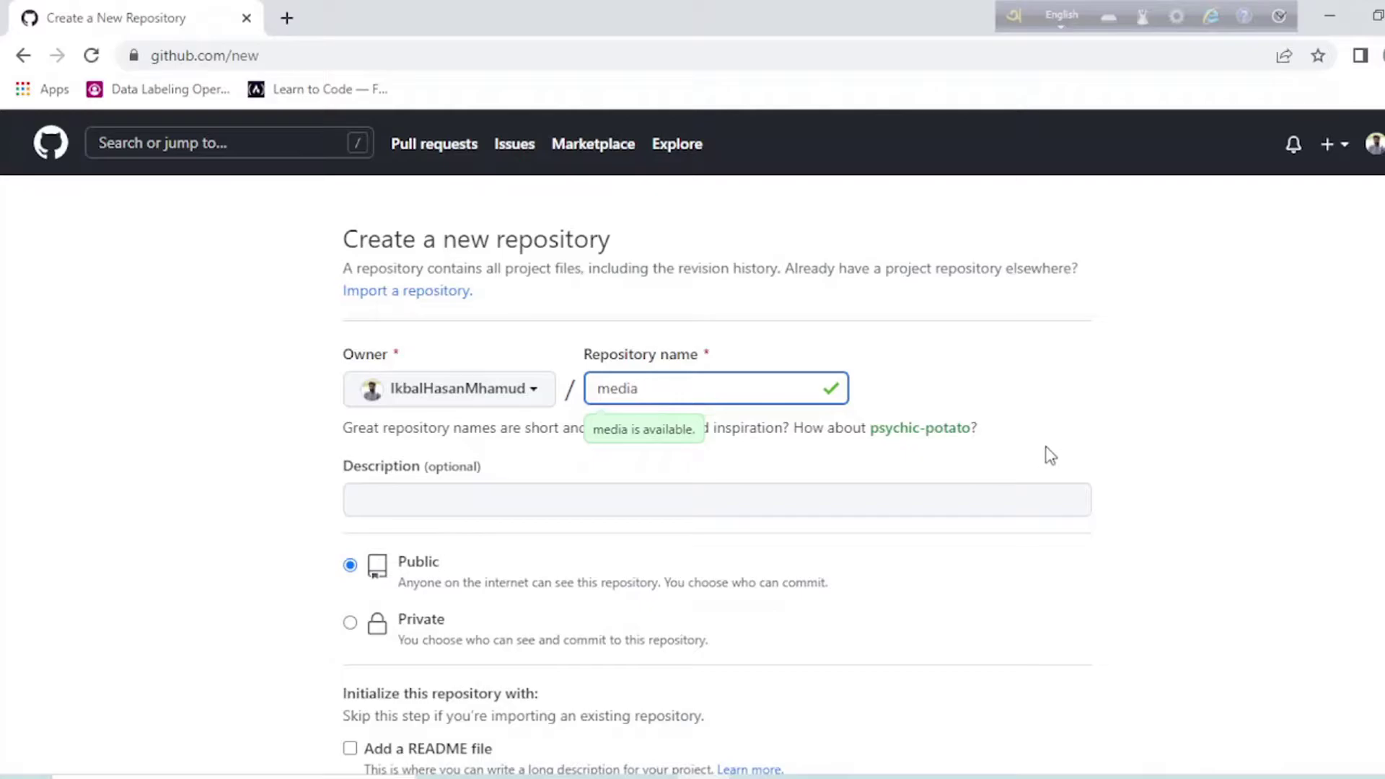
scroll(1041, 450, down, 6)
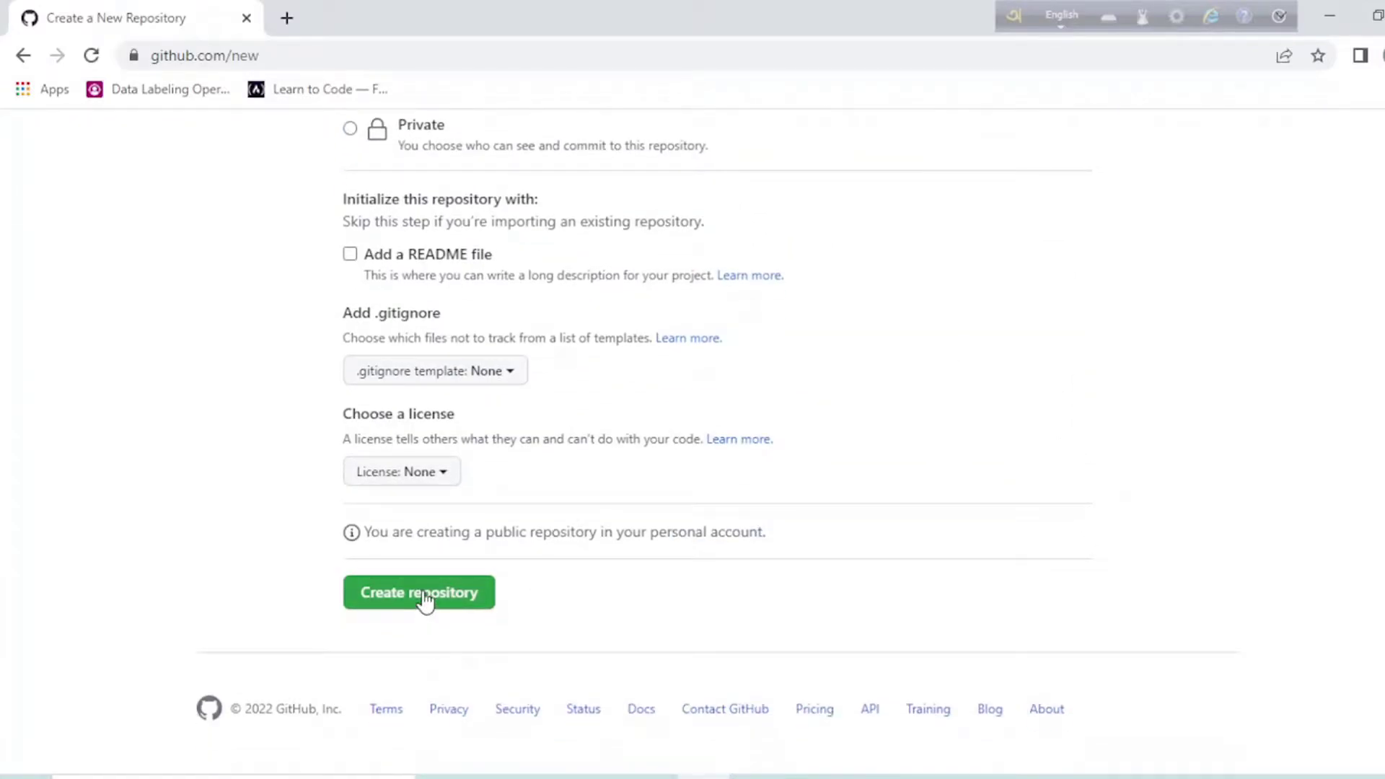
click(426, 600)
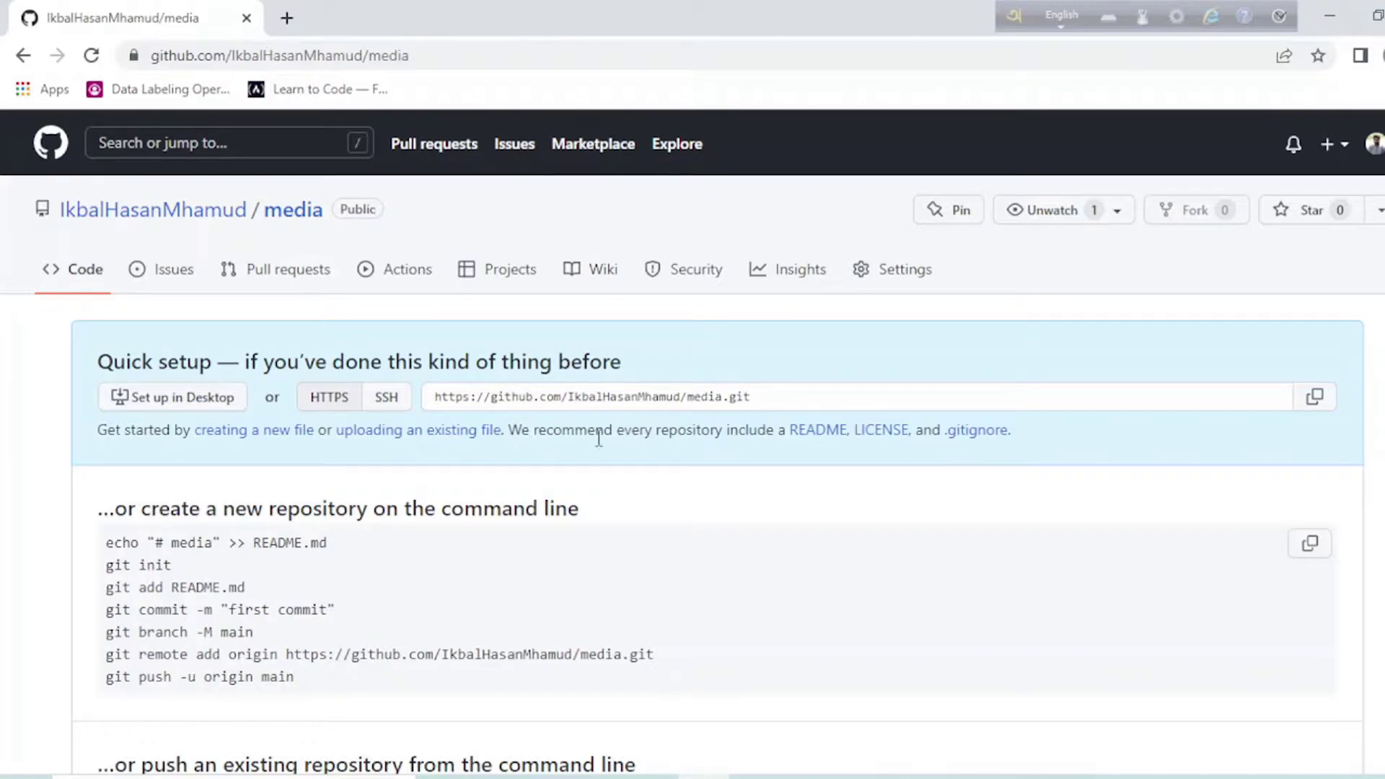
Examine the new repository's setup instructions for creating a repository on the command line
scroll(226, 503, down, 2)
drag(99, 402, 707, 410)
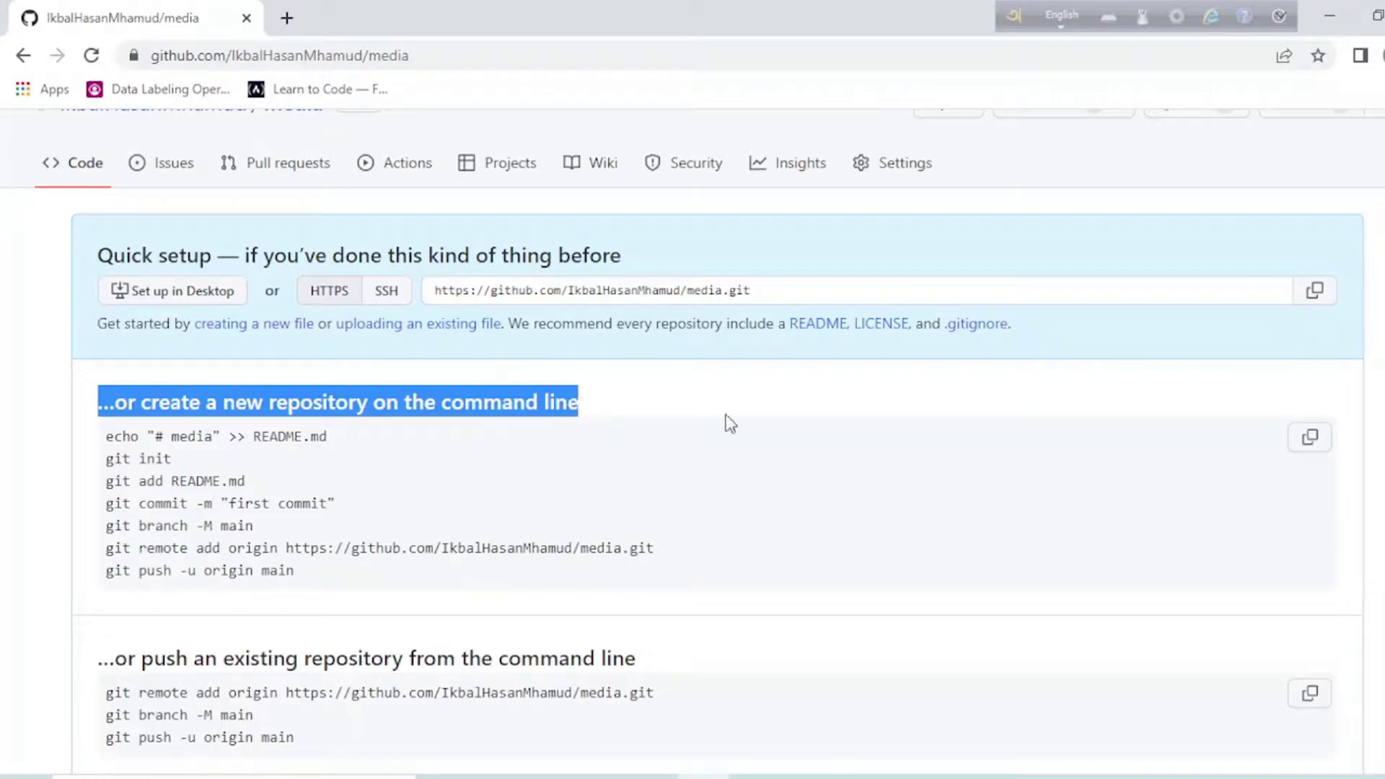
click(684, 411)
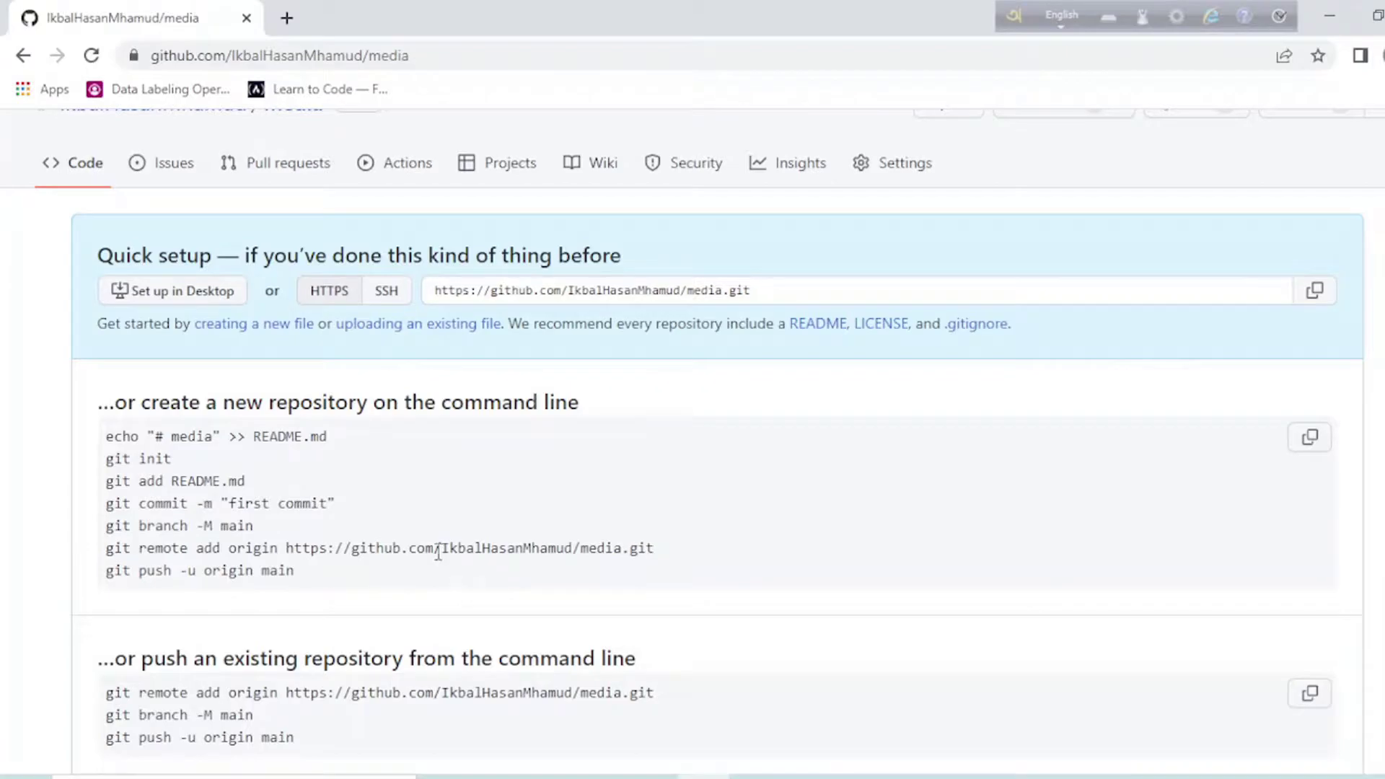
scroll(652, 583, down, 3)
scroll(646, 588, up, 4)
scroll(646, 594, down, 1)
drag(103, 436, 331, 594)
click(380, 575)
Switch to Visual Studio Code from the desktop and close the open nav.html and nav.css files
click(1329, 6)
click(1332, 9)
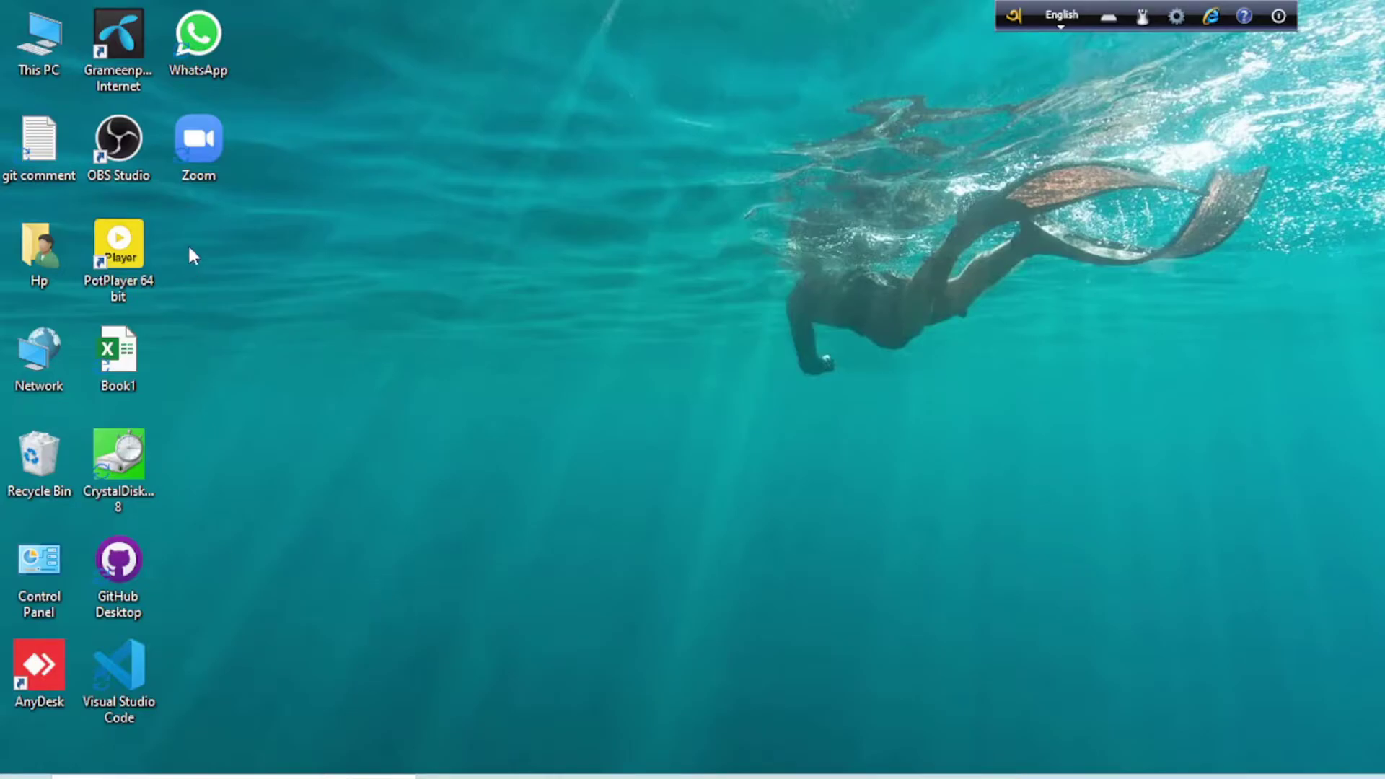
double_click(115, 687)
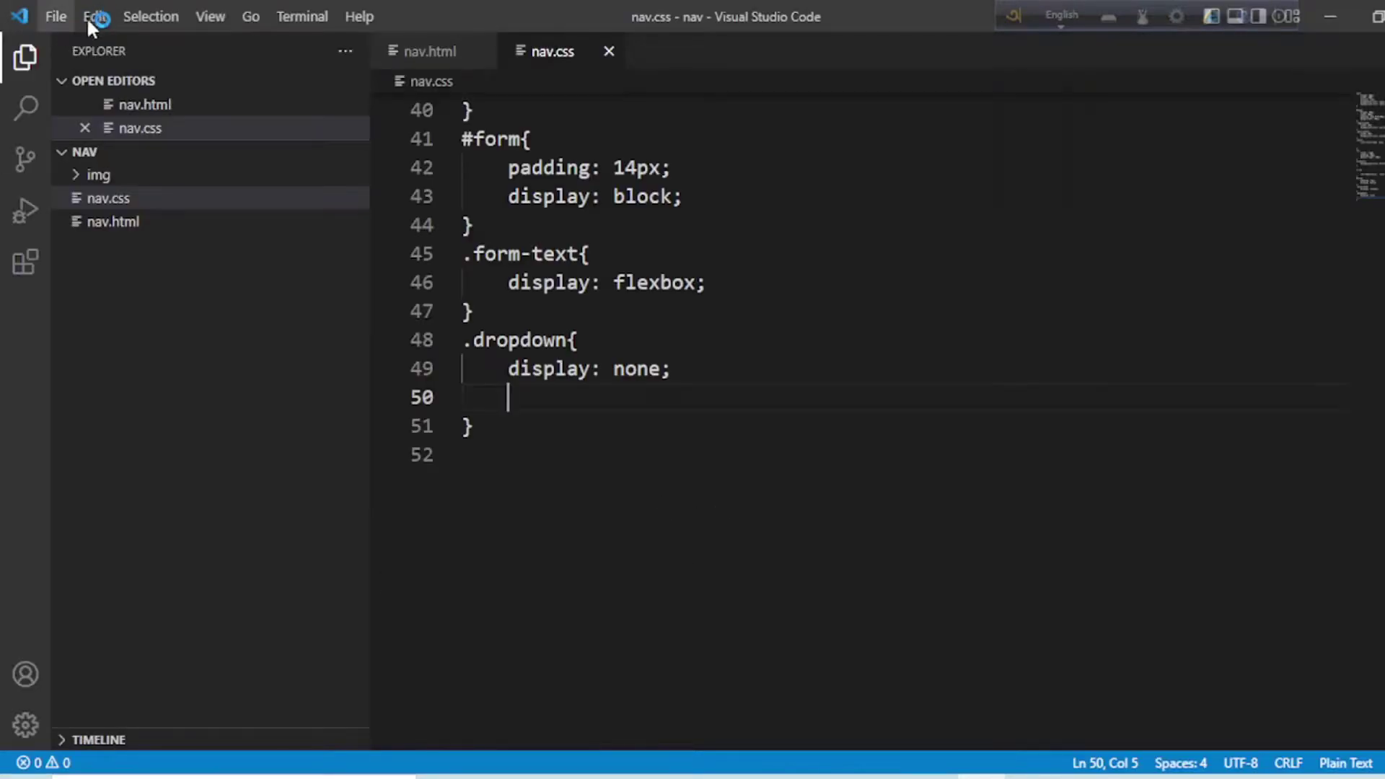
click(68, 153)
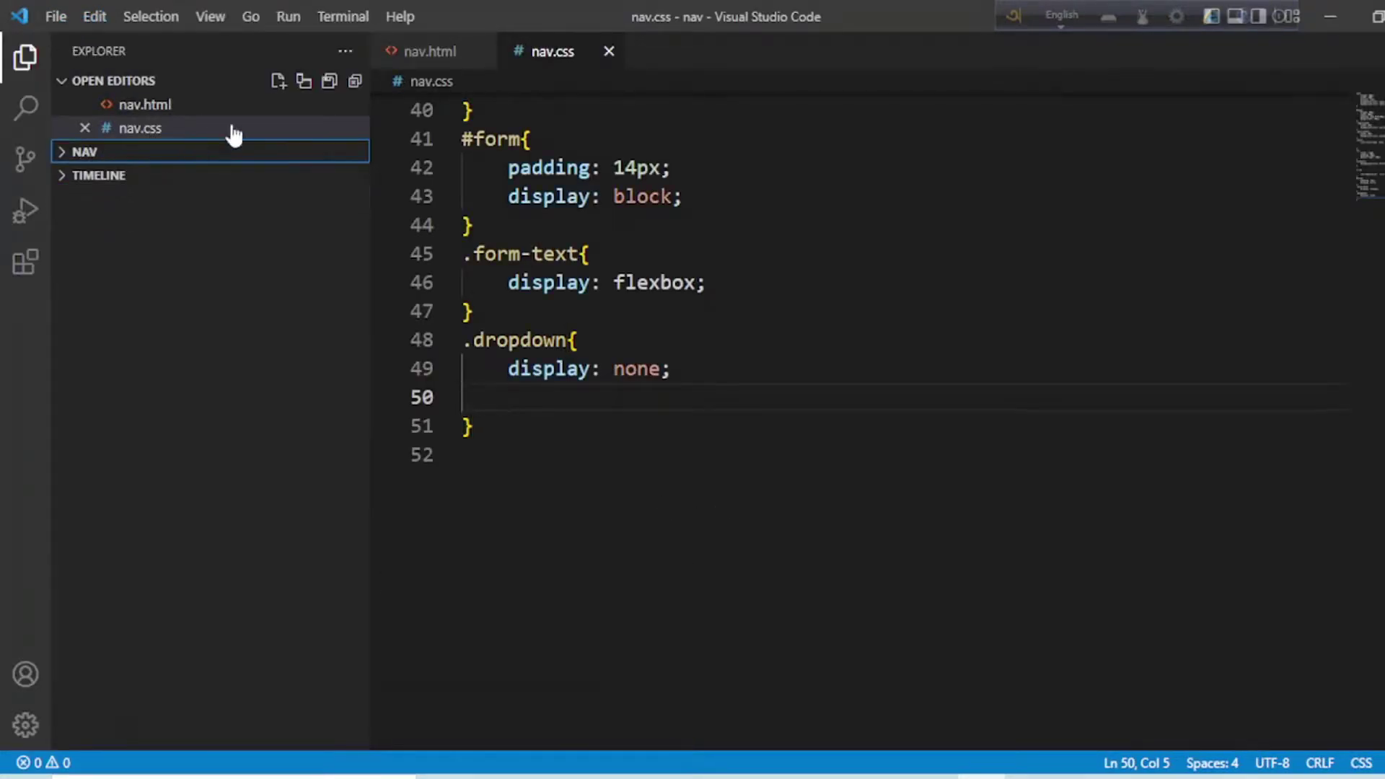
click(481, 52)
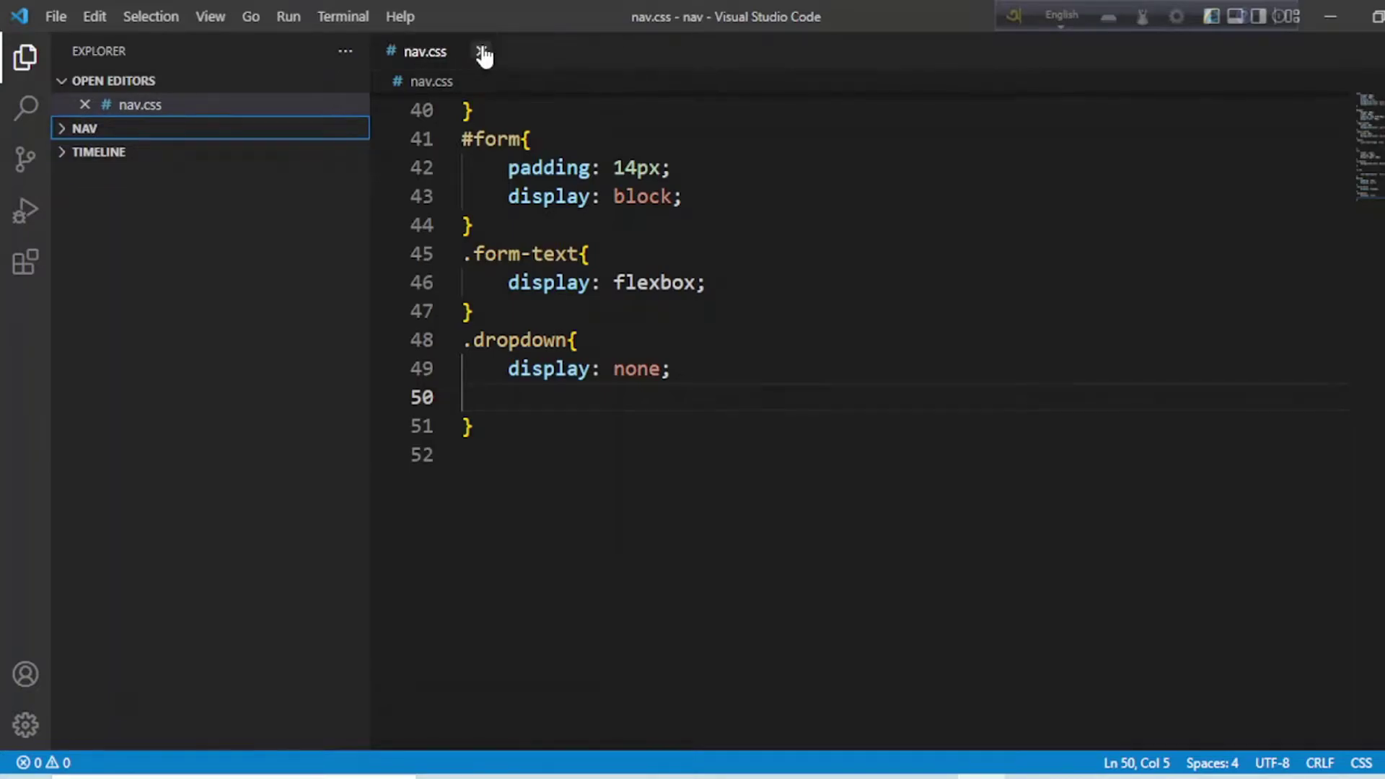
click(481, 51)
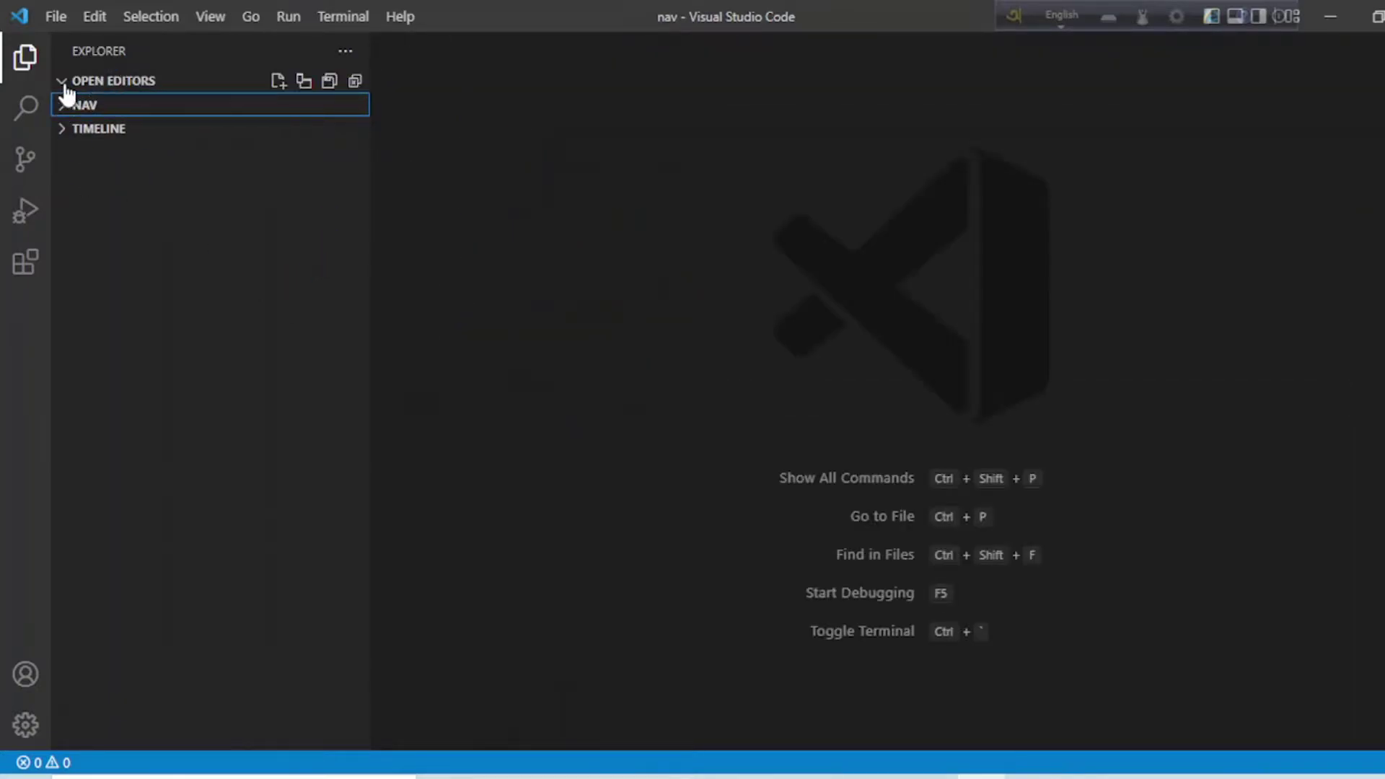
Open the explore-html5 folder from the practice directory as the working folder
click(56, 16)
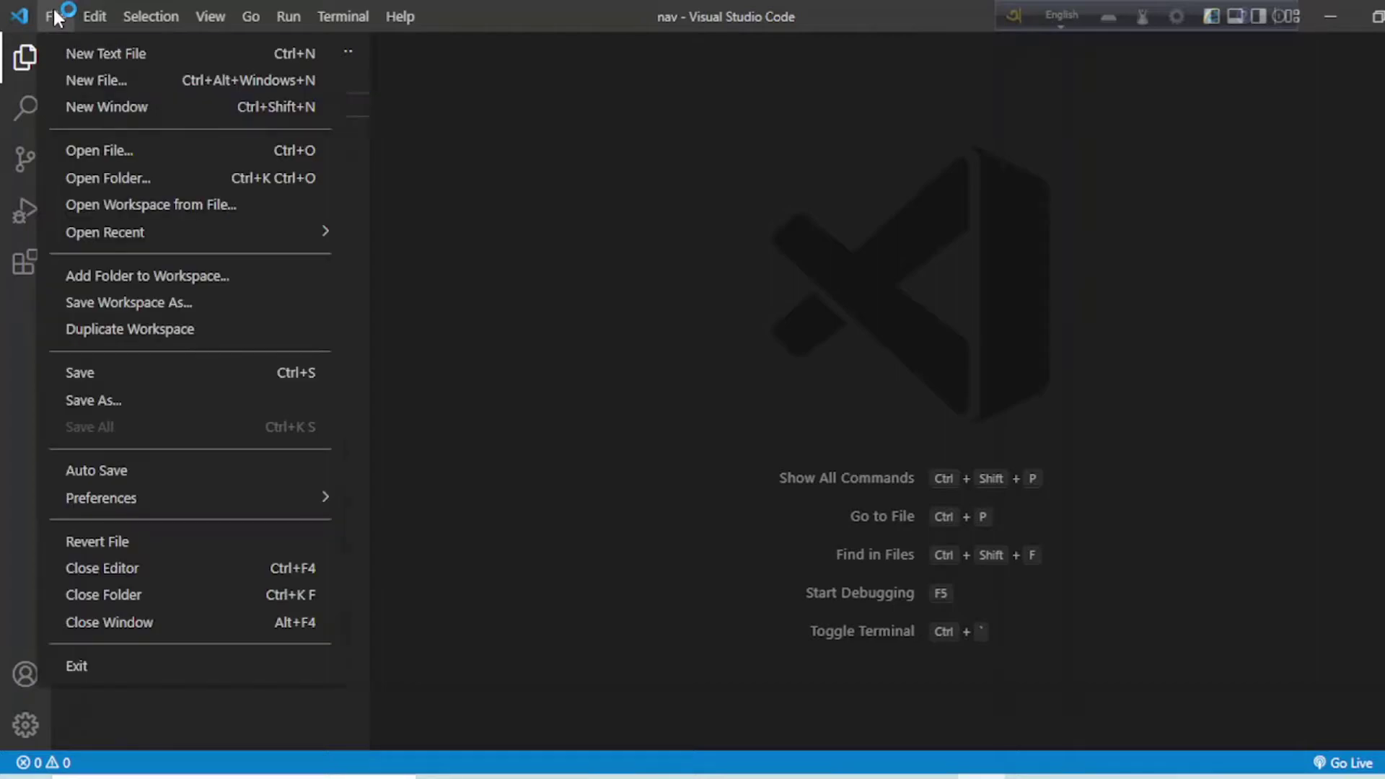
click(154, 179)
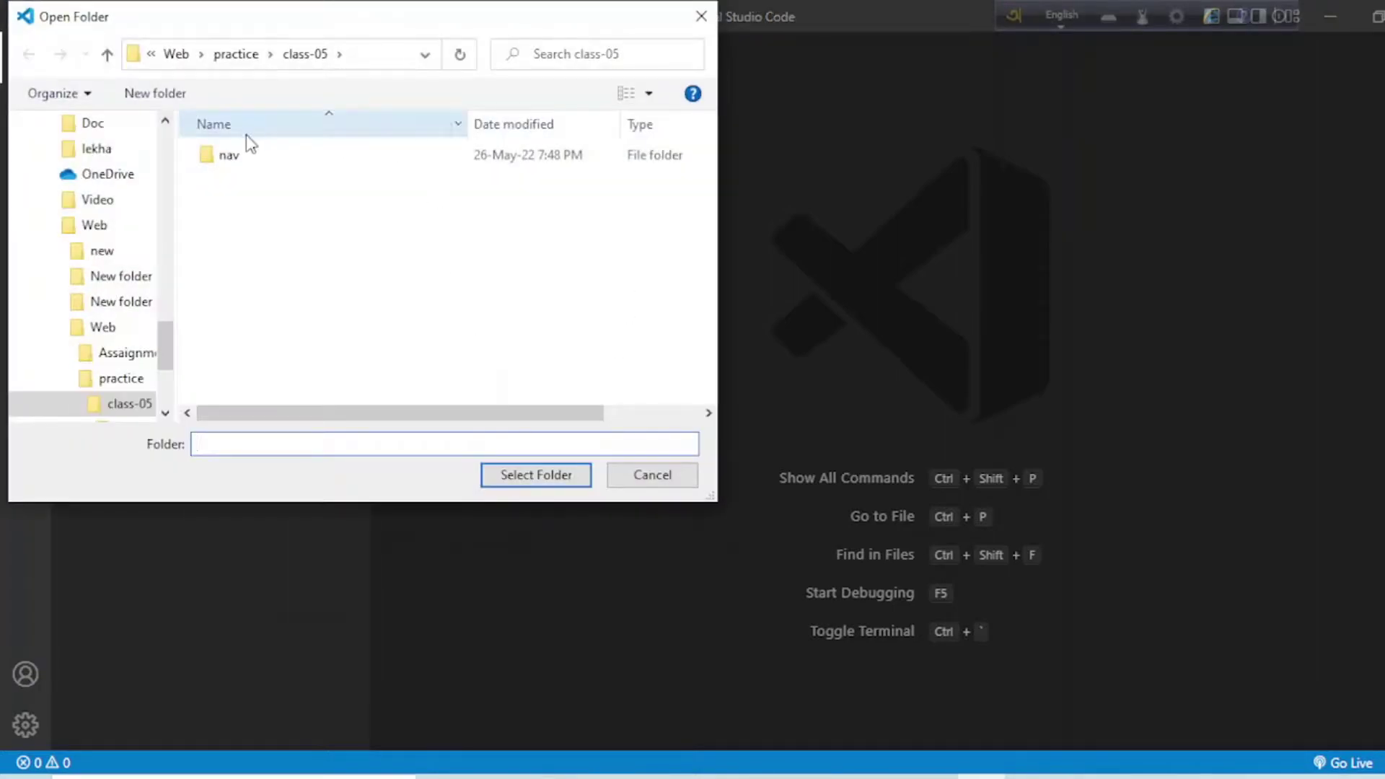
click(261, 57)
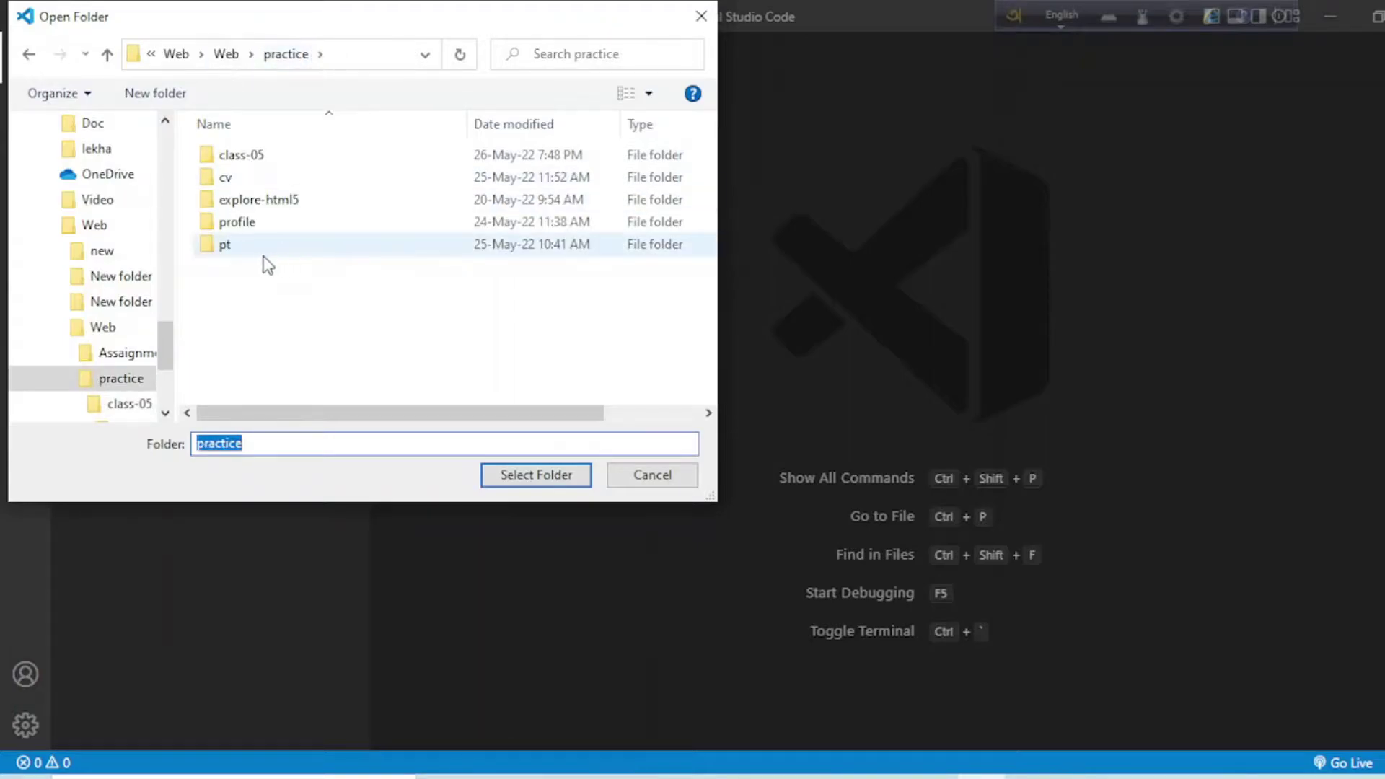
click(273, 204)
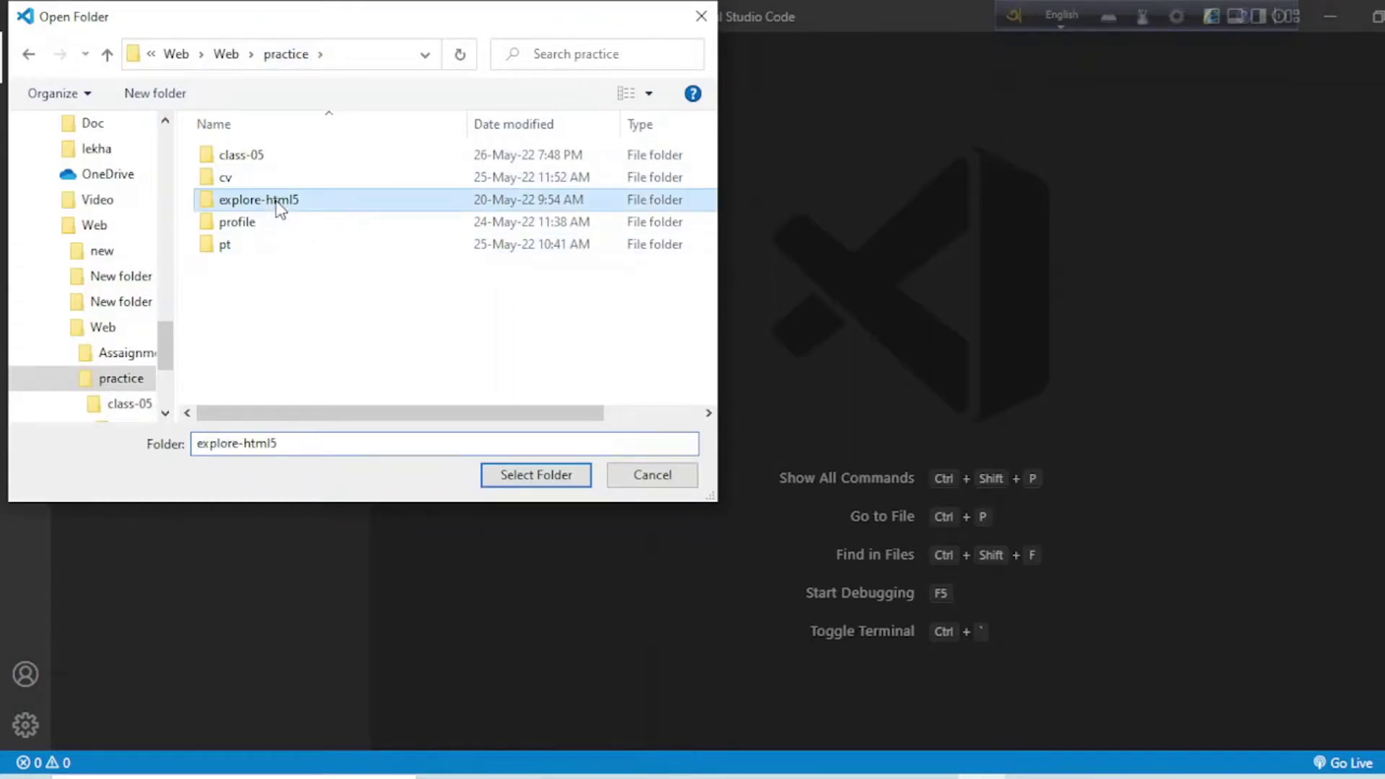
click(536, 475)
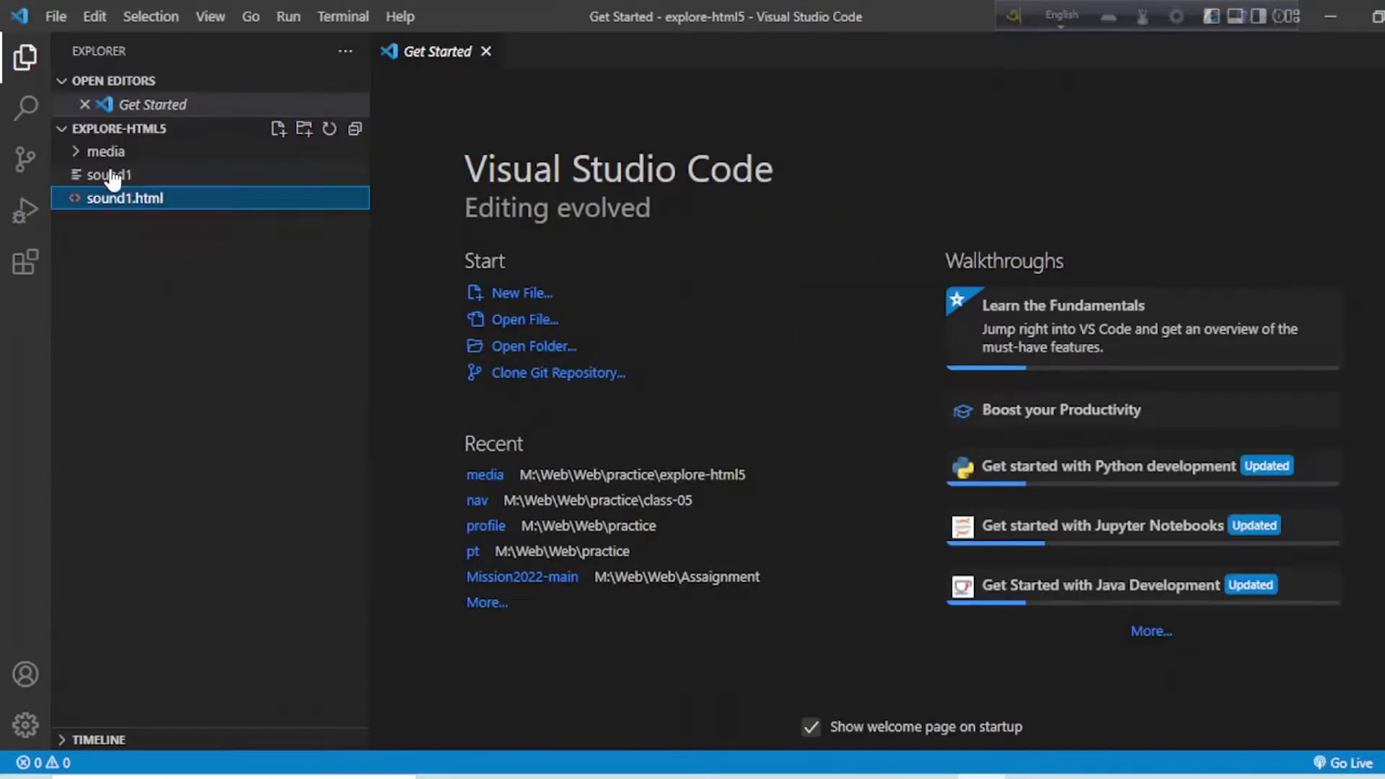
Open sound1.html and look through its HTML code from start to end
click(148, 204)
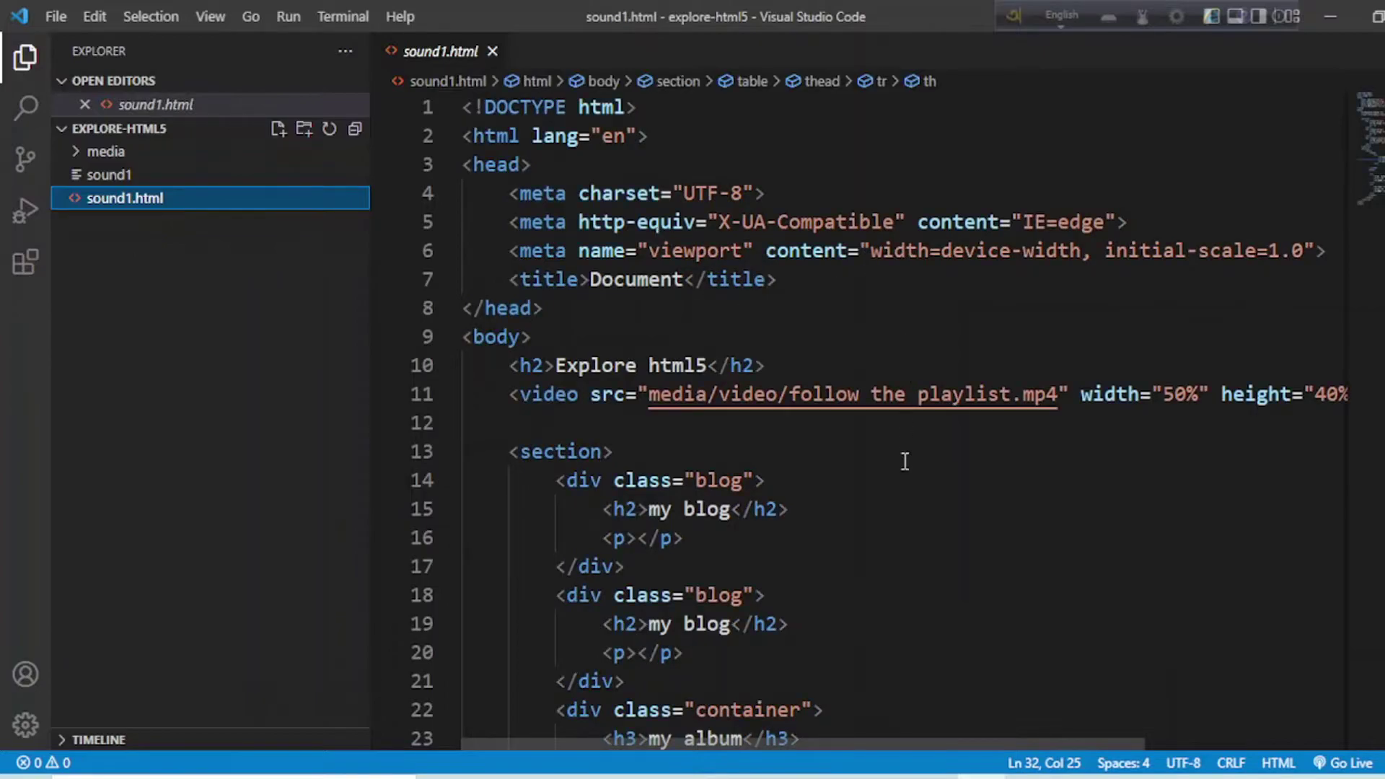
scroll(902, 460, down, 14)
scroll(908, 459, down, 3)
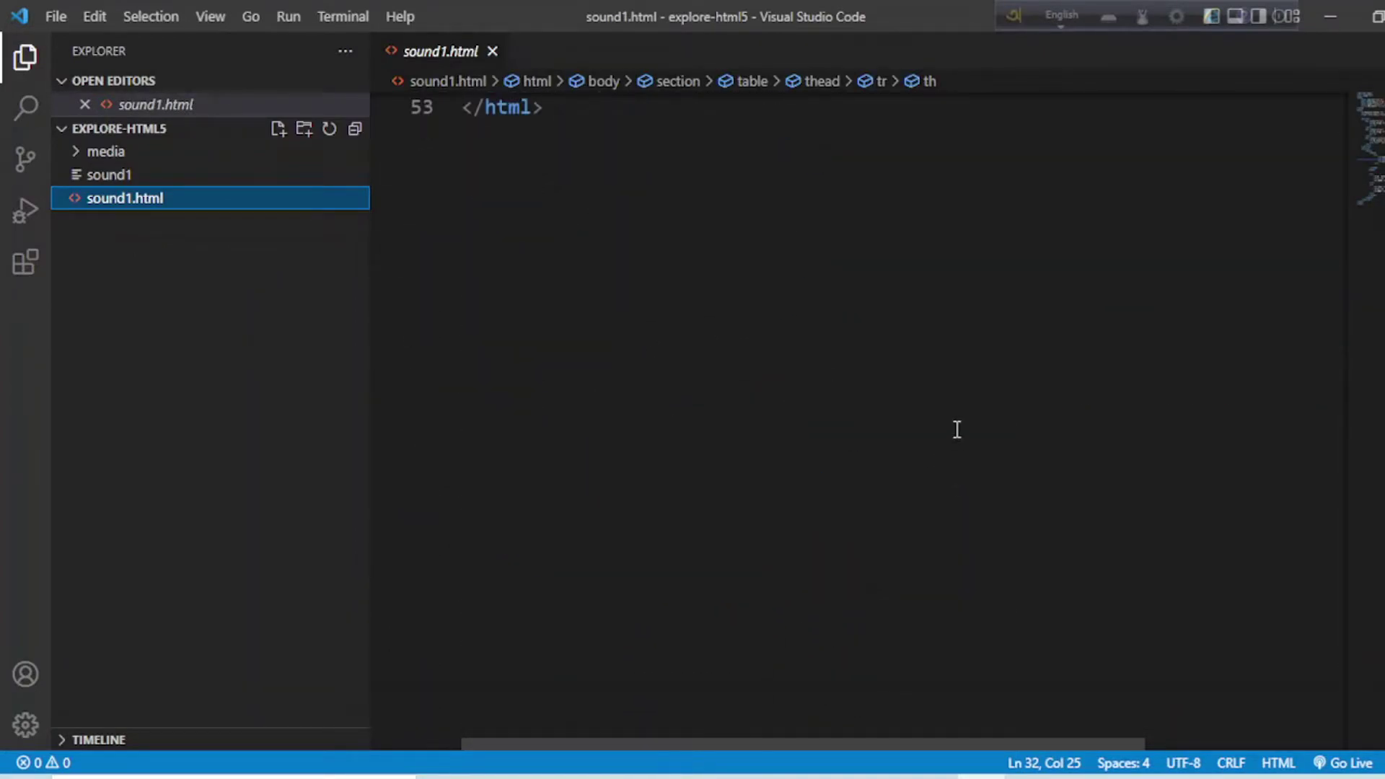
scroll(726, 409, up, 6)
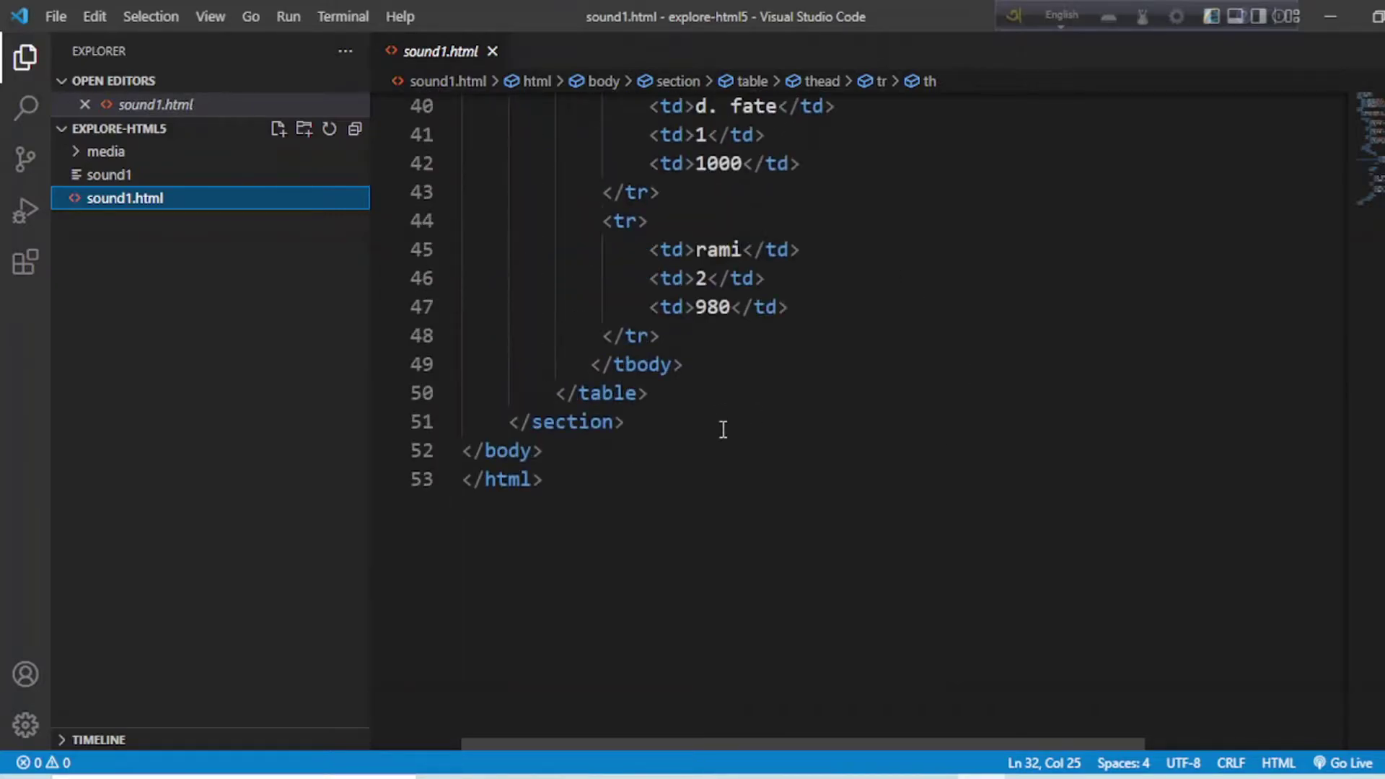
scroll(709, 448, up, 10)
scroll(705, 448, down, 5)
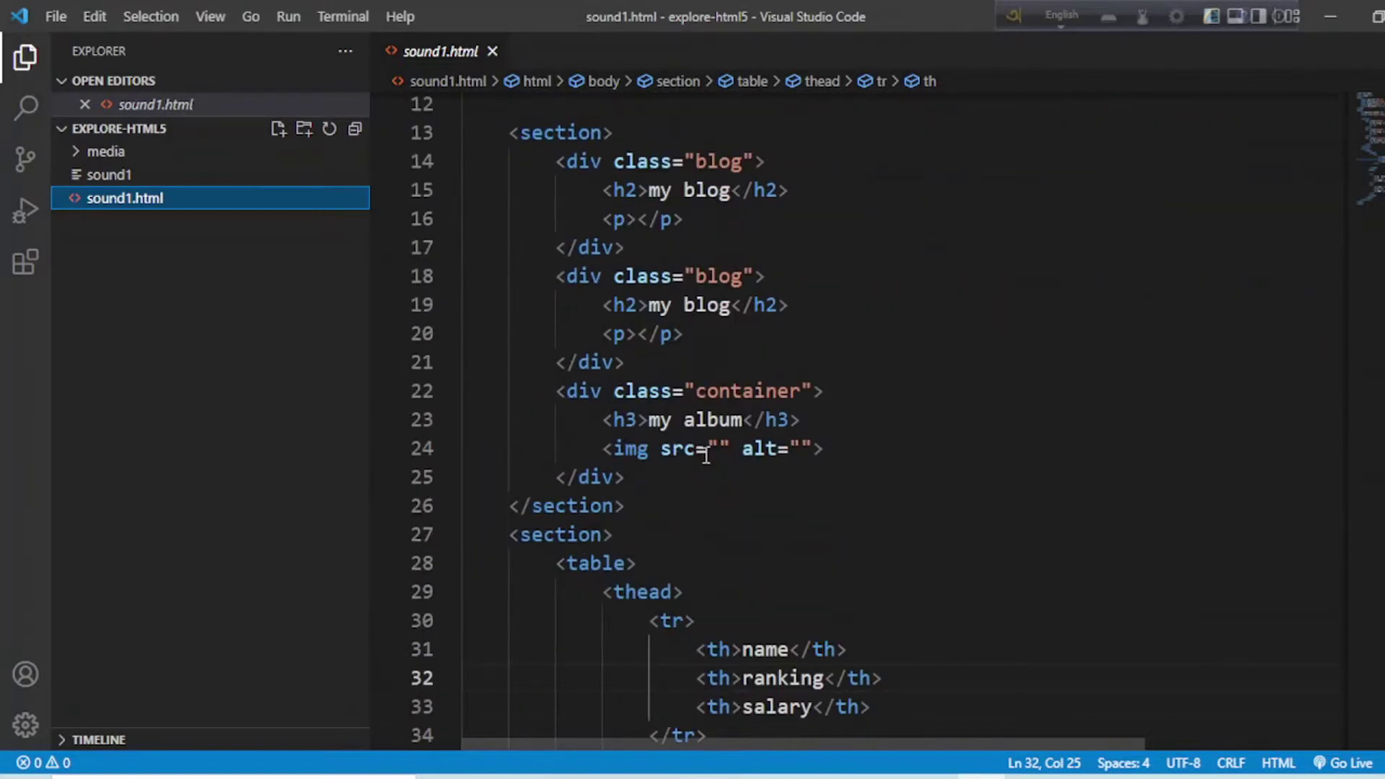
Look through the HTML code of sound1.html again, from the blog sections down to the closing html tag
scroll(706, 455, down, 10)
scroll(662, 405, up, 10)
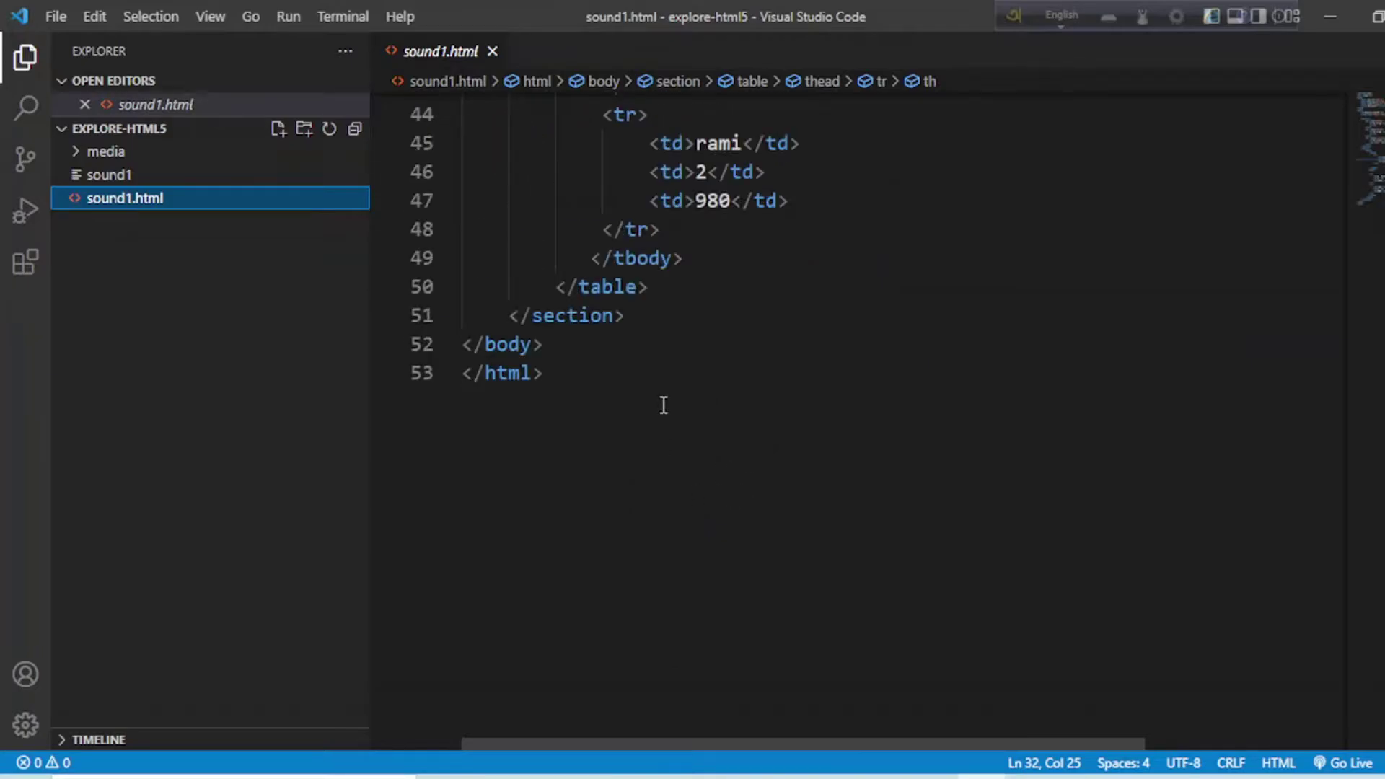
scroll(663, 405, up, 3)
scroll(663, 404, up, 1)
scroll(663, 411, down, 20)
scroll(671, 419, down, 3)
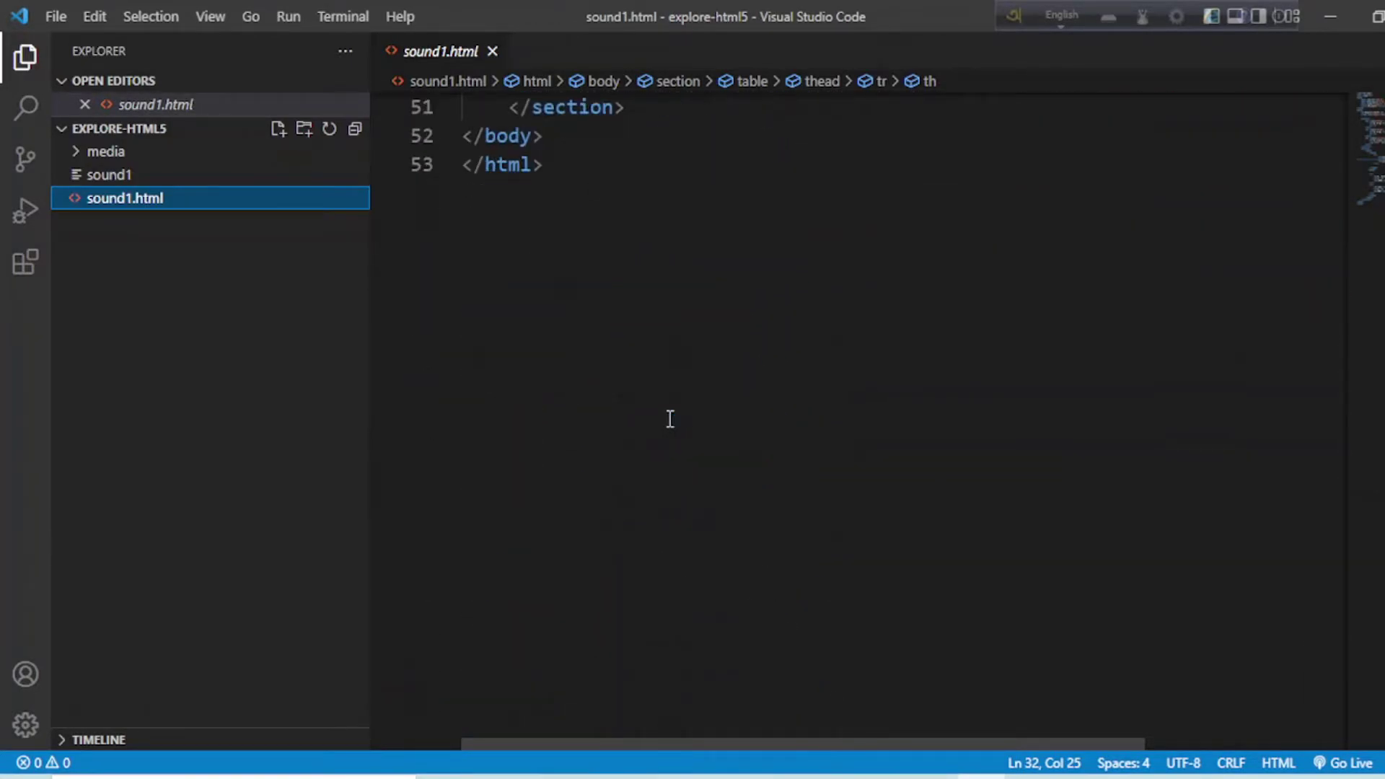
scroll(670, 419, down, 1)
Switch to the media repository page on GitHub and review the commands for creating a new repository on the command line
mouse_move(981, 777)
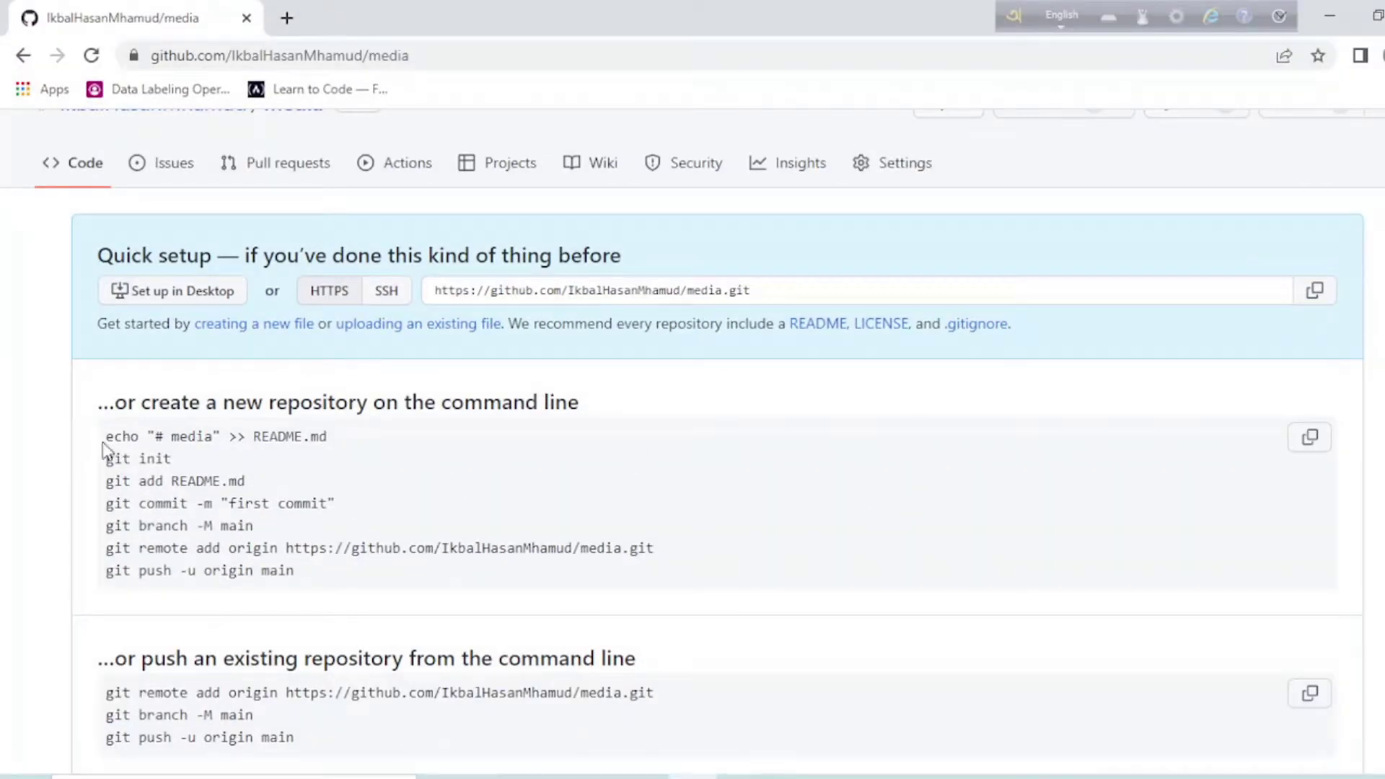
drag(102, 436, 294, 584)
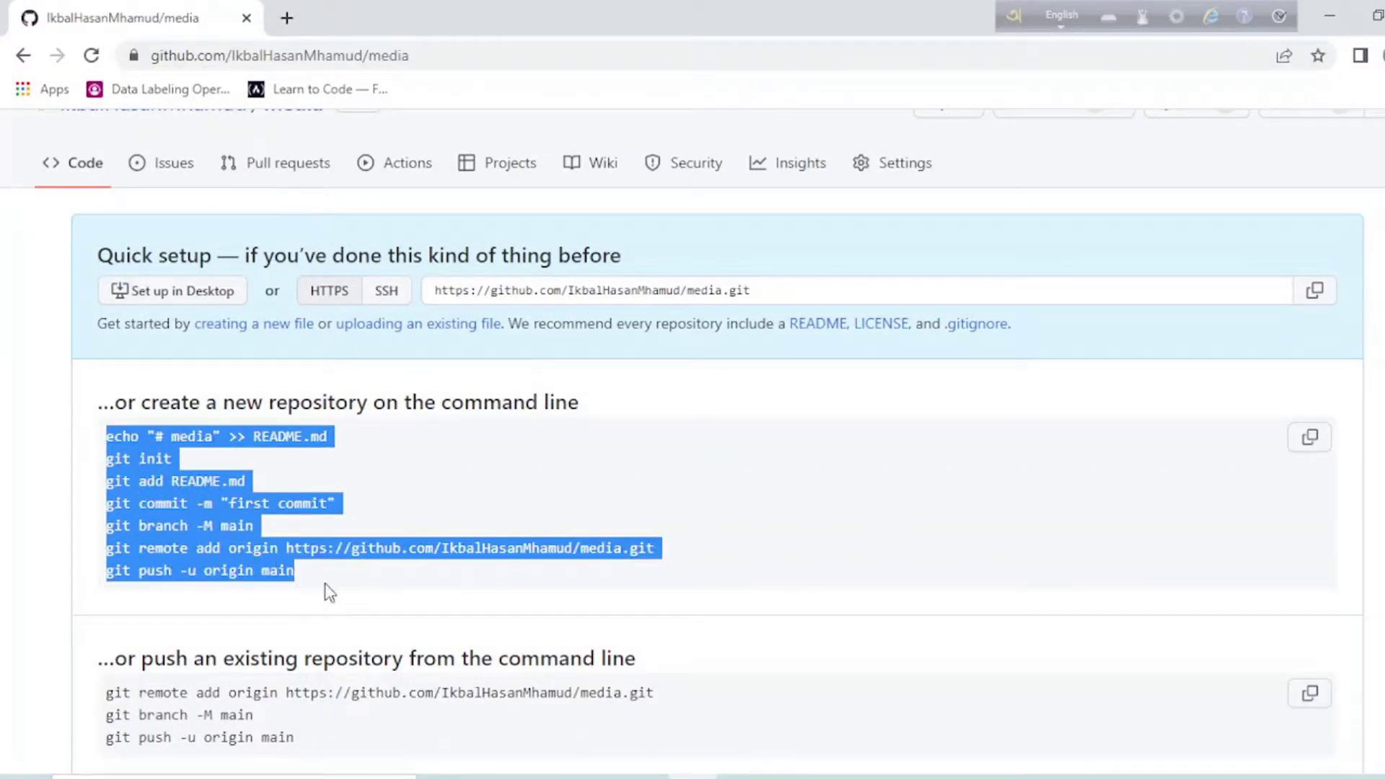
click(328, 585)
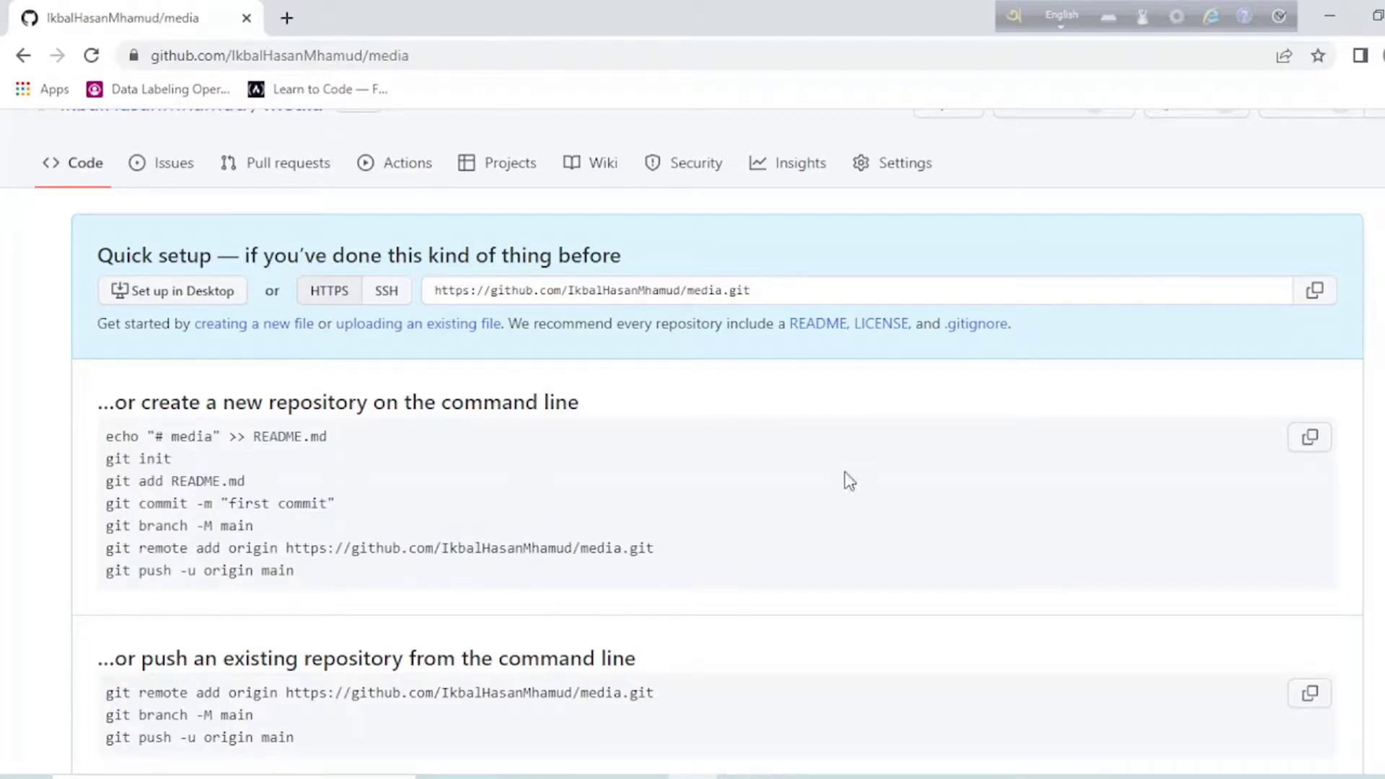
Switch to Visual Studio Code and open the integrated terminal for the explore-html5 folder
click(981, 766)
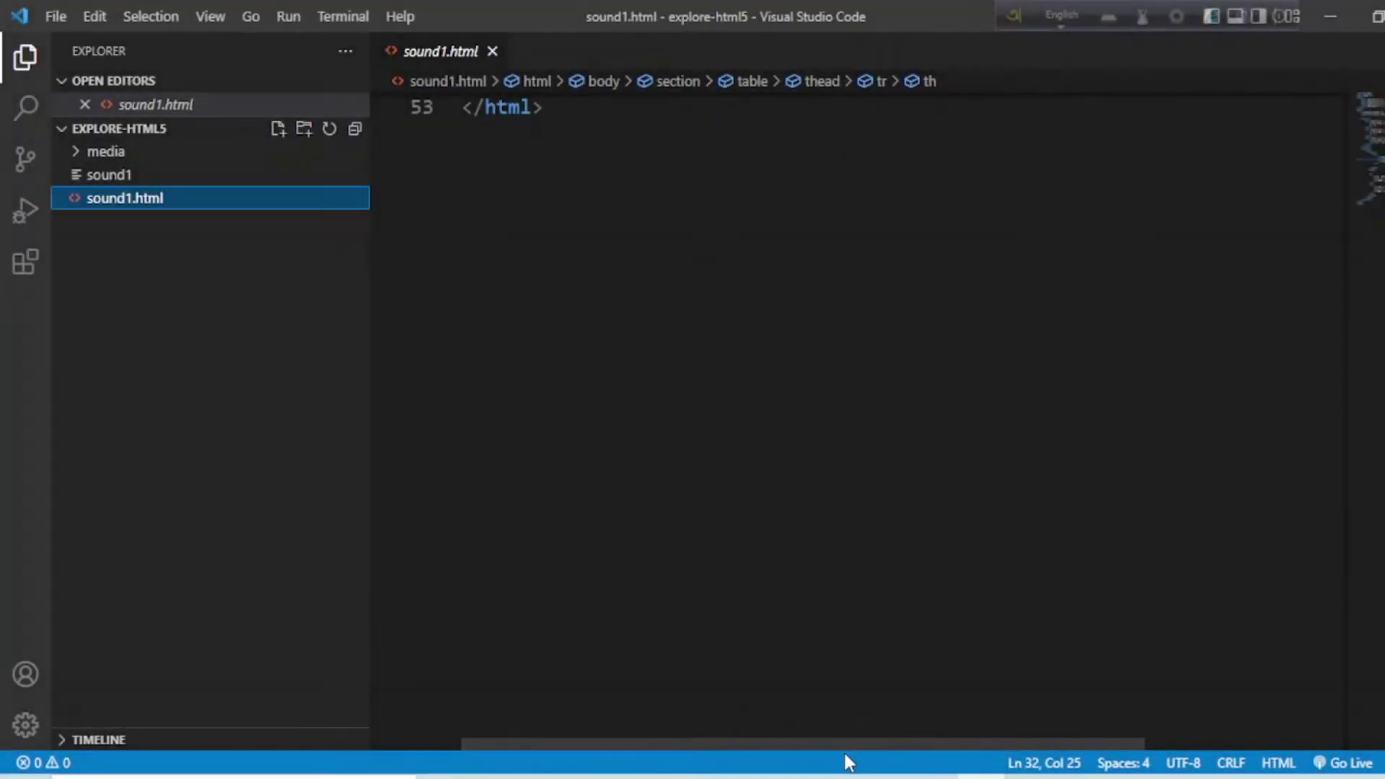
drag(844, 750, 849, 518)
click(697, 589)
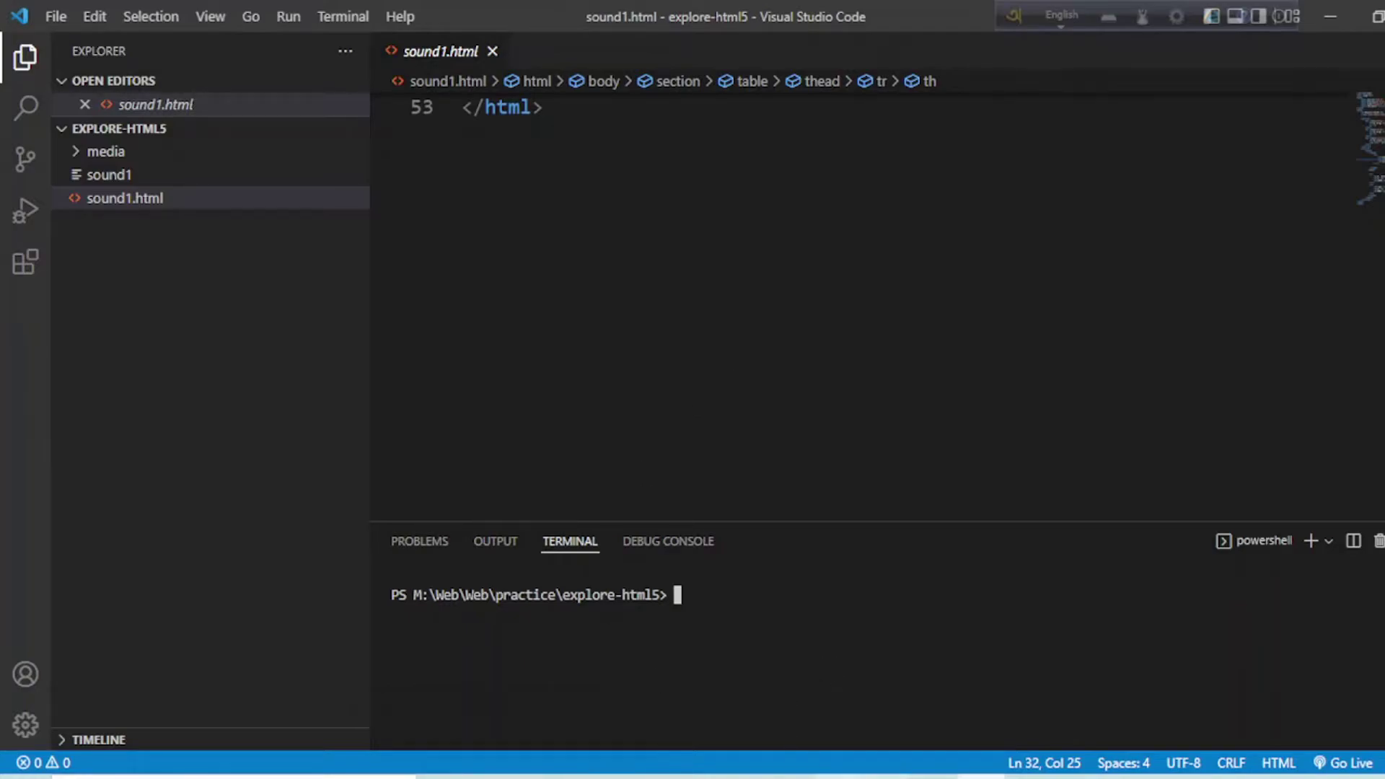
Copy echo "# media" >> README.md from the GitHub setup instructions and run it in the Visual Studio Code terminal
mouse_move(693, 776)
click(689, 692)
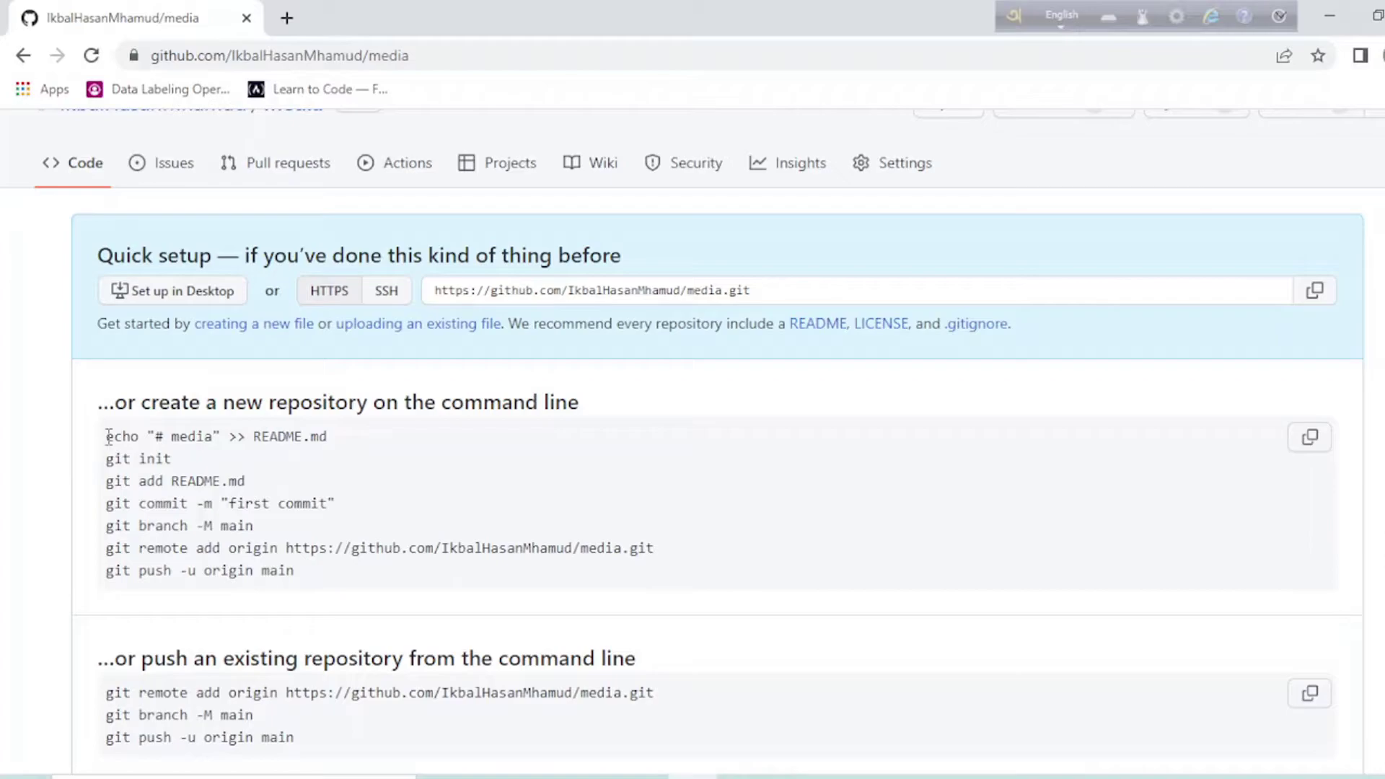
drag(106, 438, 346, 438)
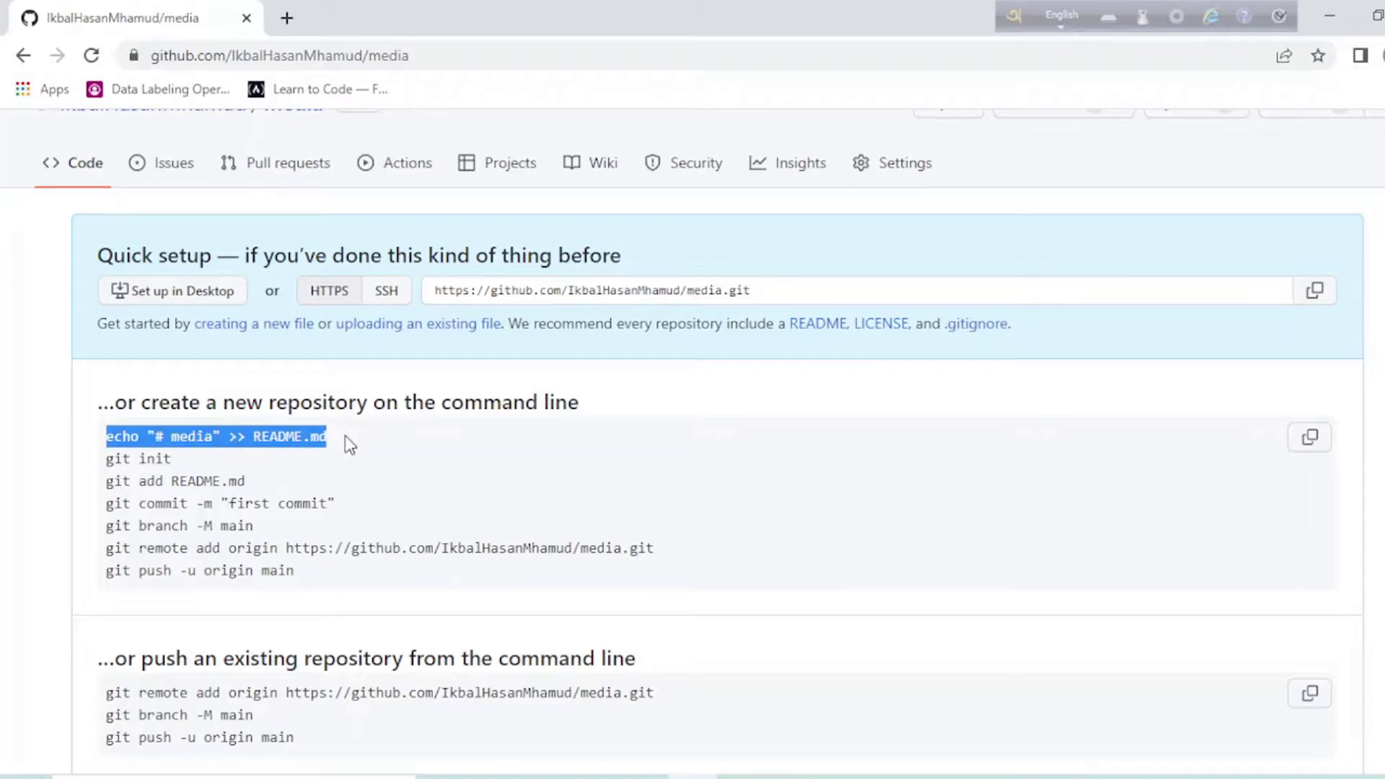
right_click(268, 434)
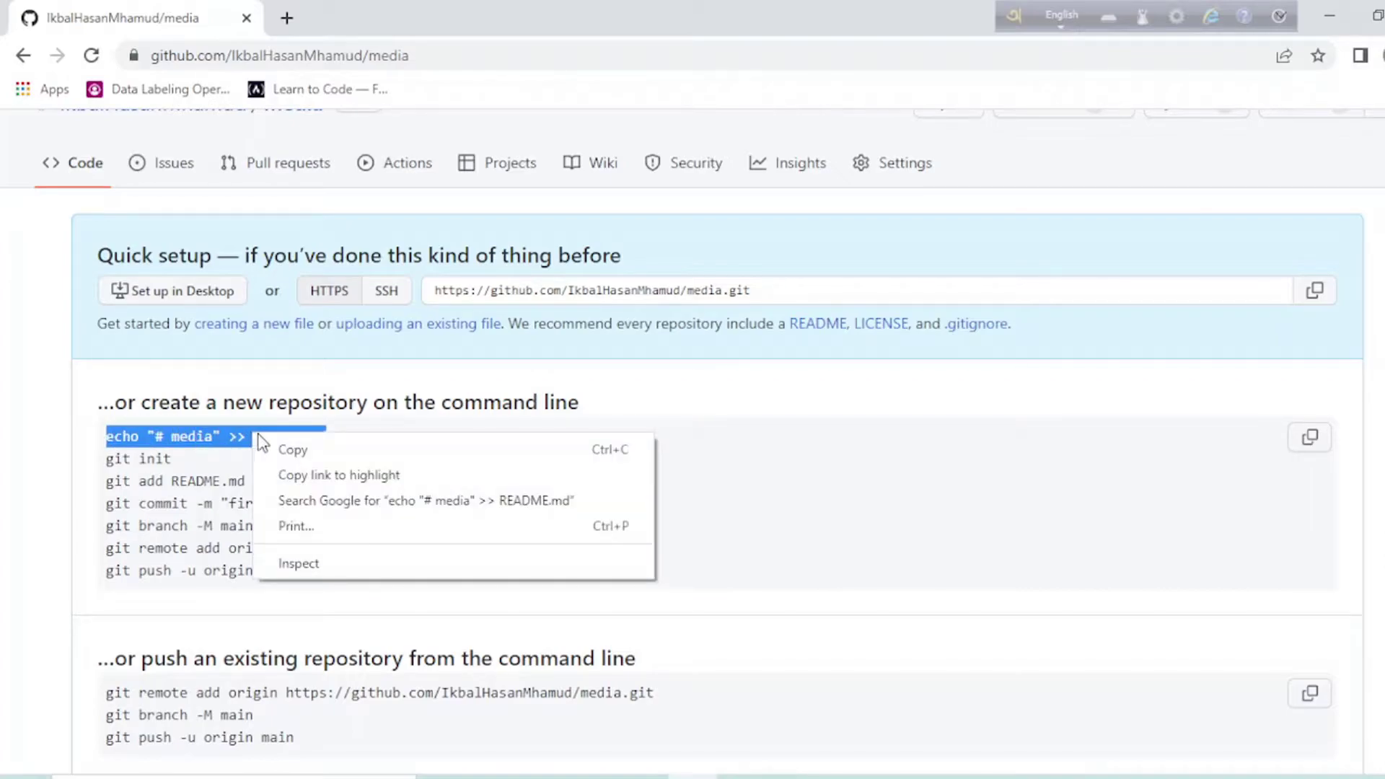
click(271, 446)
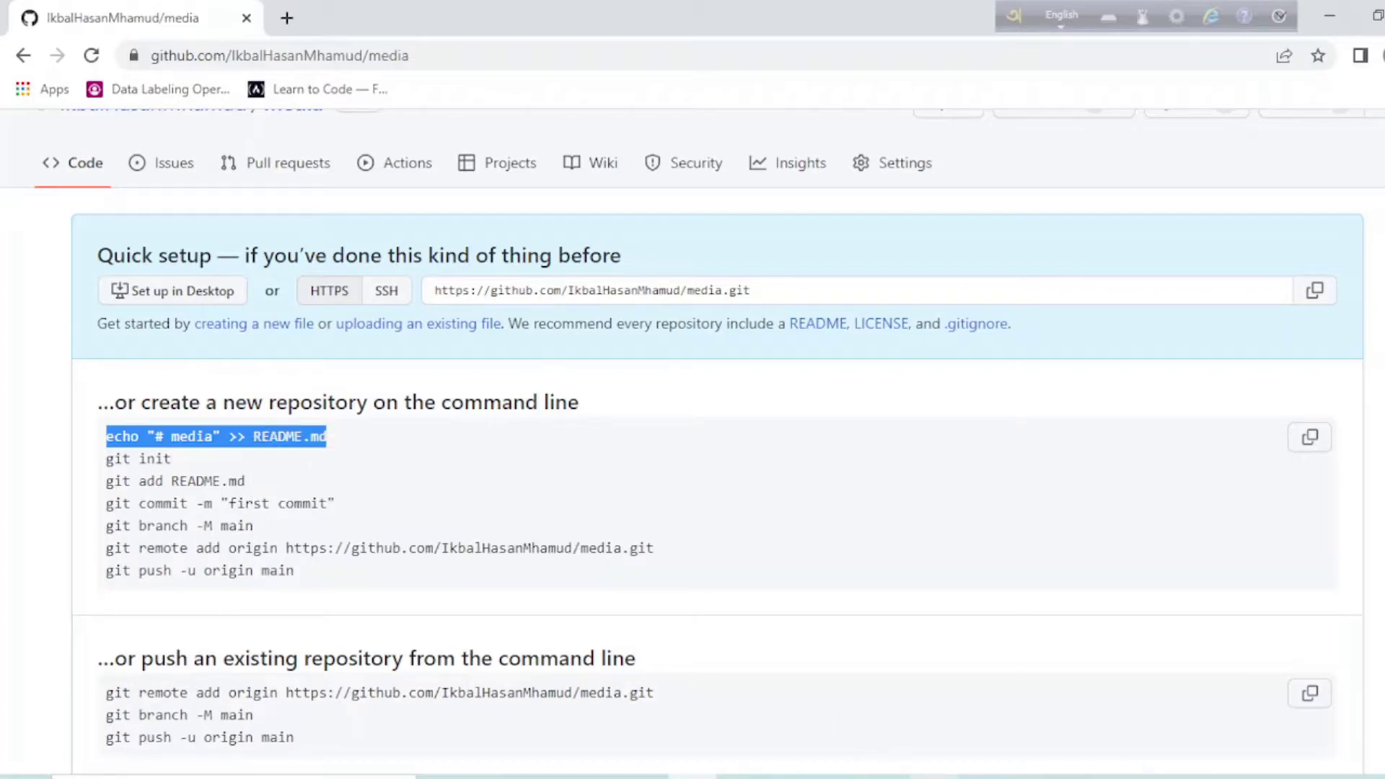
click(685, 776)
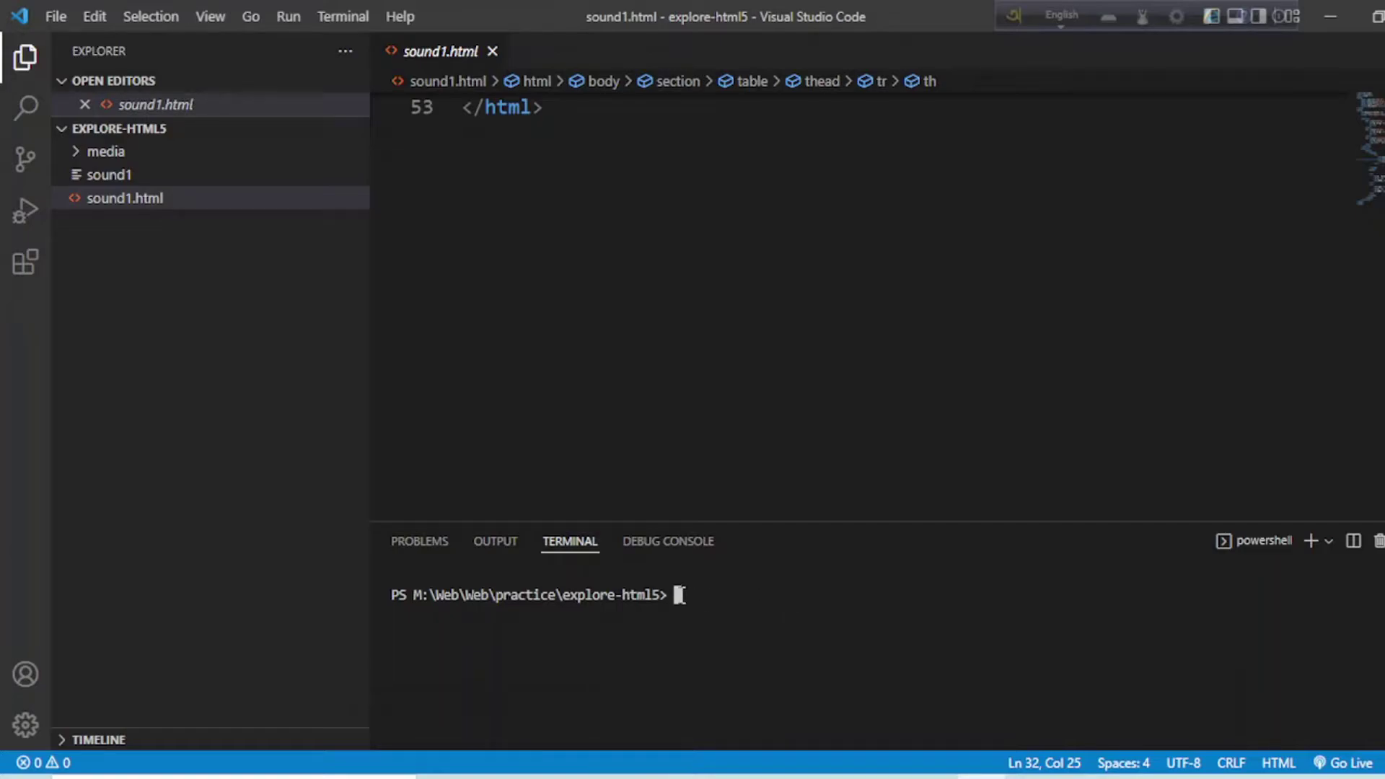
key(ctrl+v)
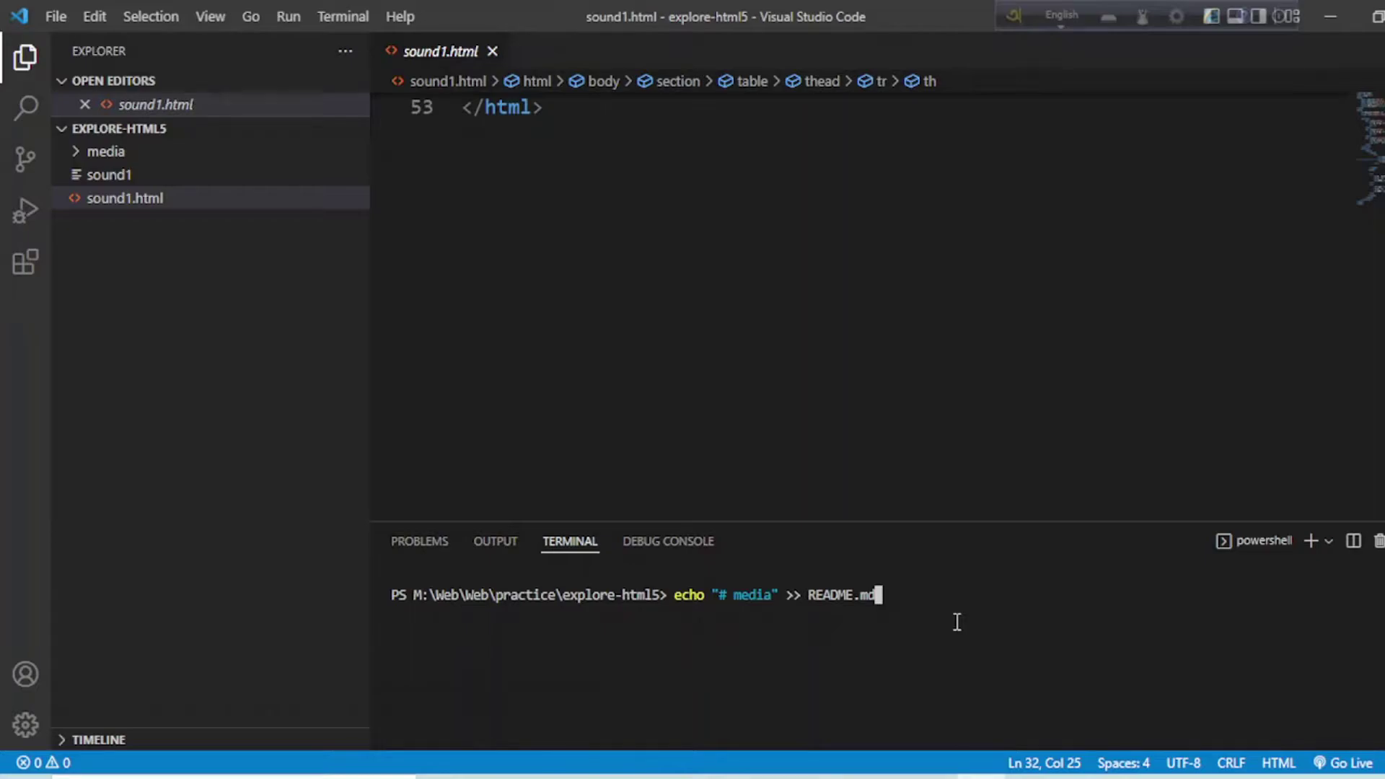
key(Return)
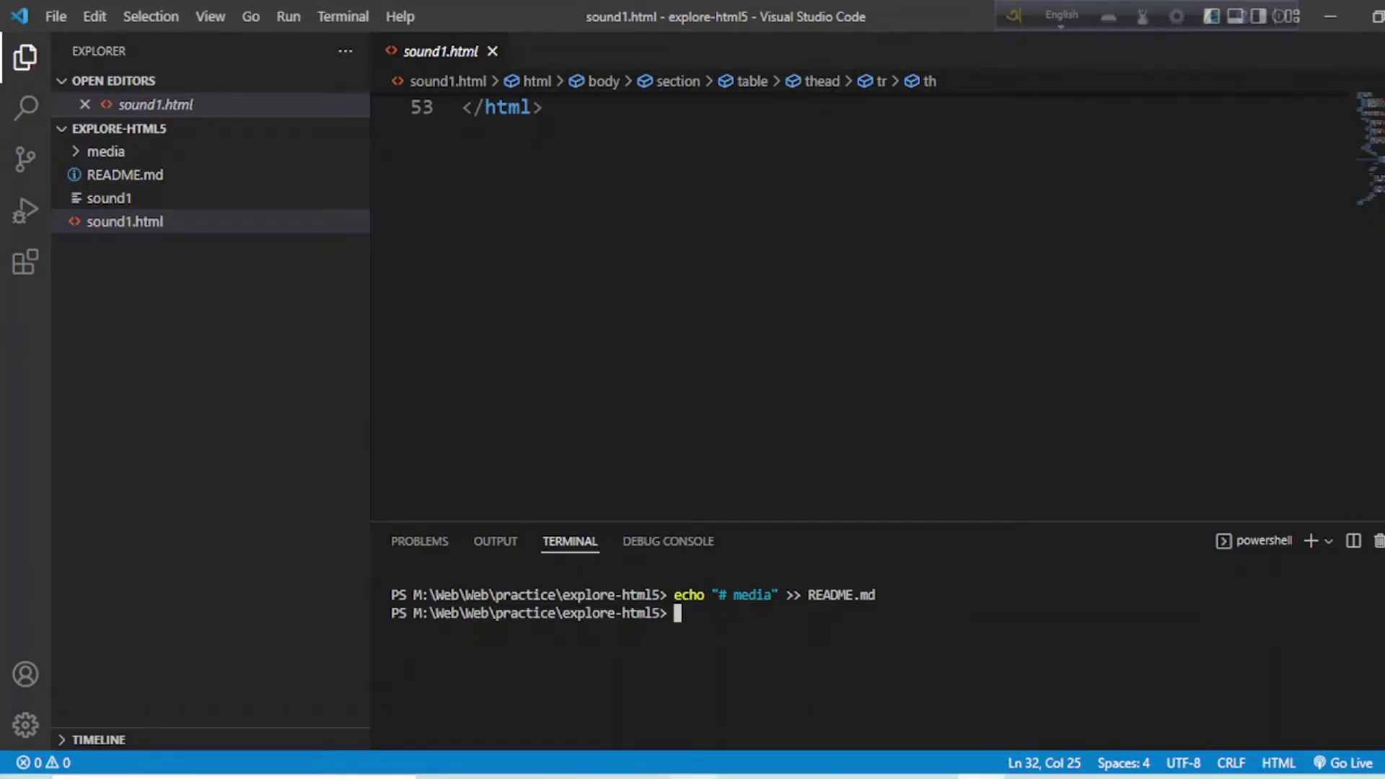
Copy git init from the GitHub setup instructions and run it in the Visual Studio Code terminal
key(alt+Tab)
click(363, 452)
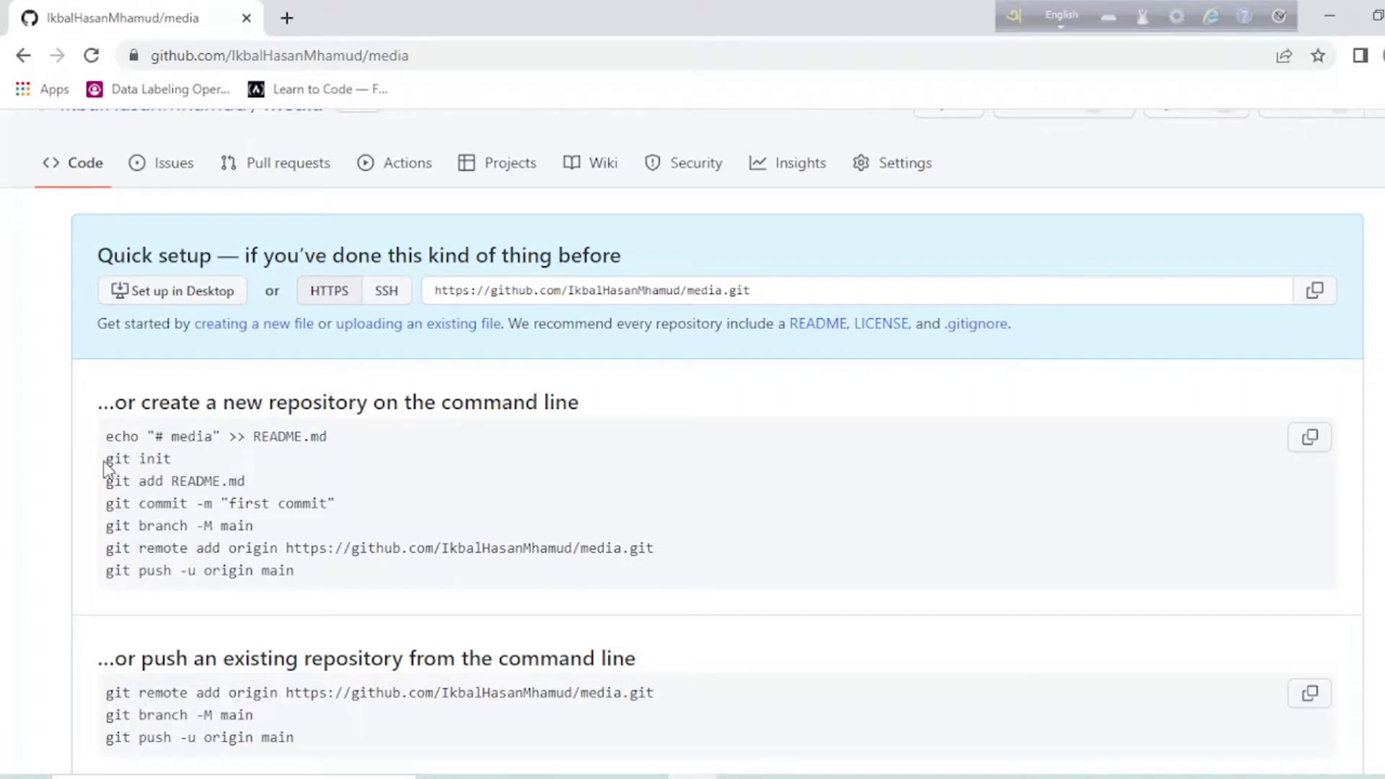
drag(106, 458, 170, 458)
right_click(155, 459)
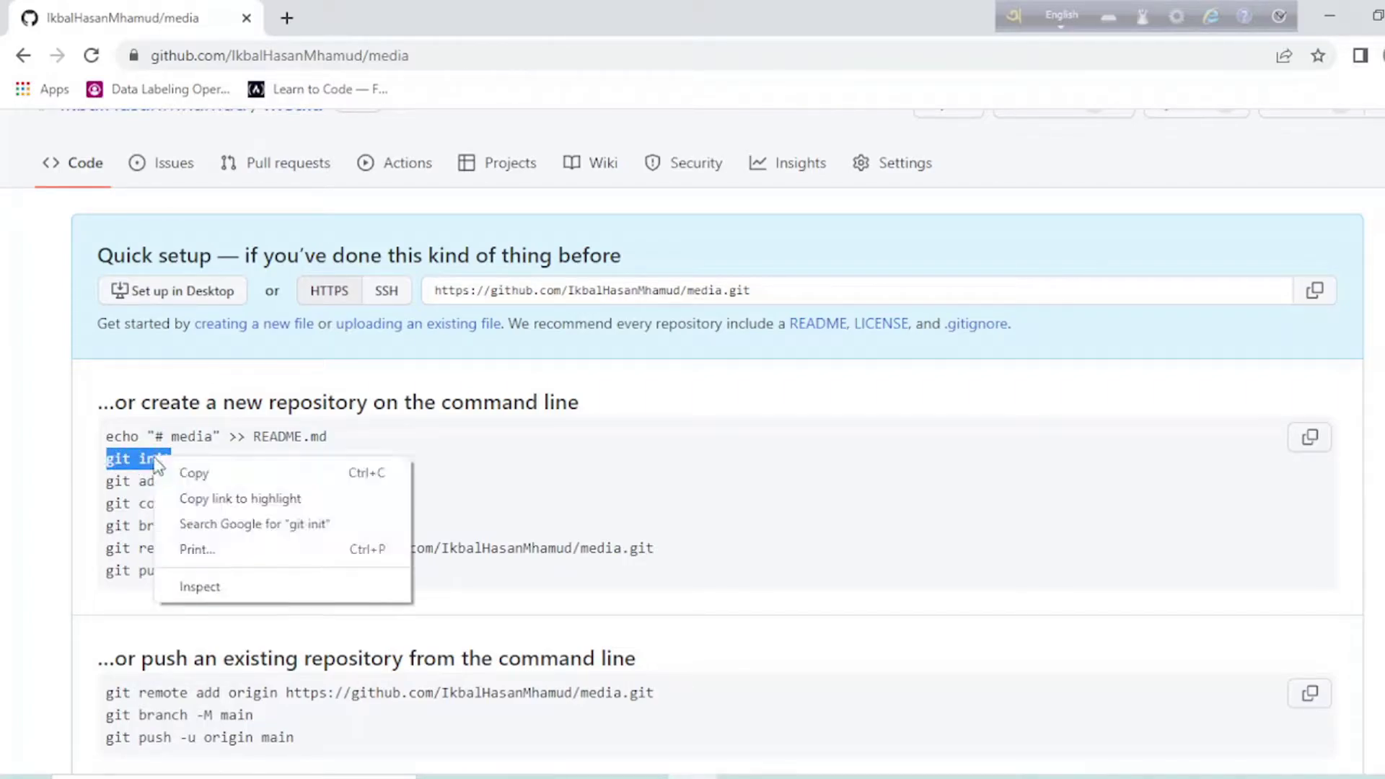
click(191, 482)
click(387, 464)
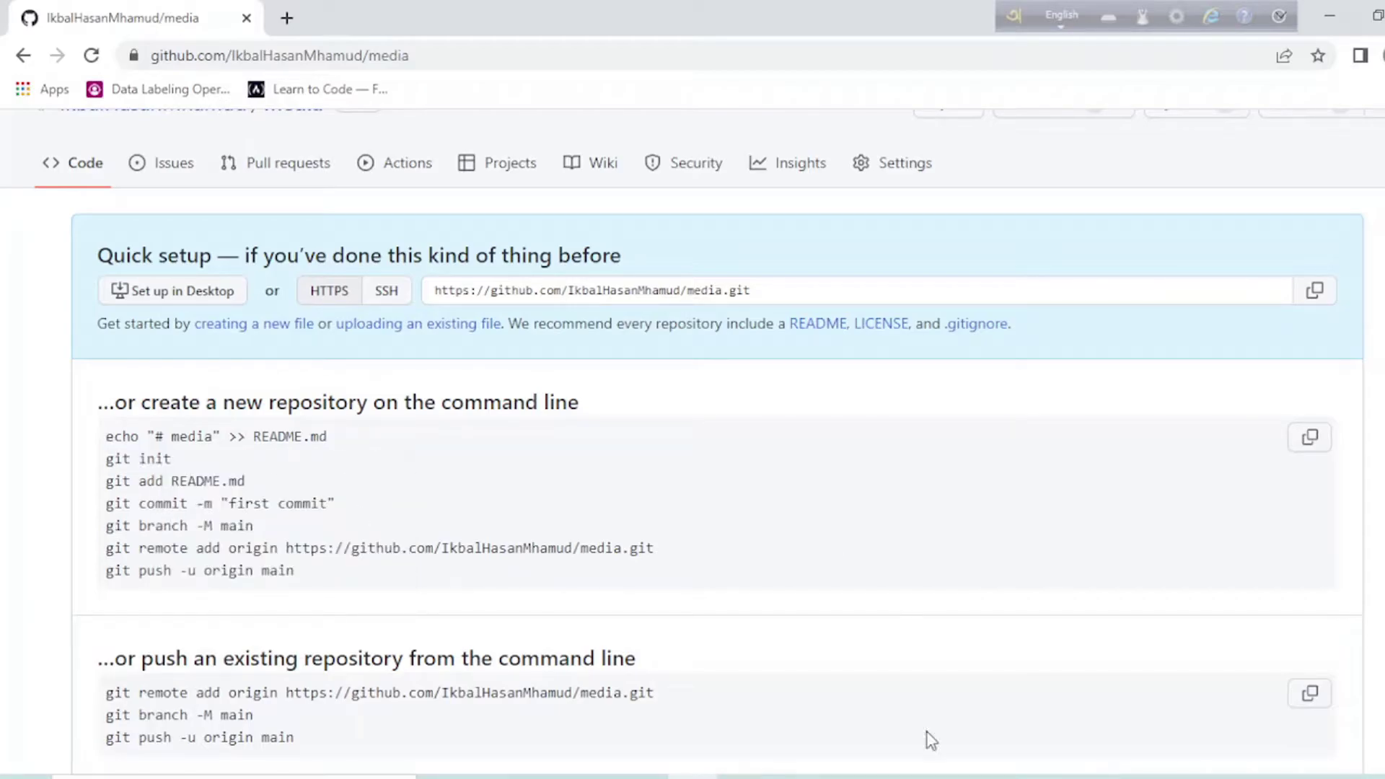
click(981, 777)
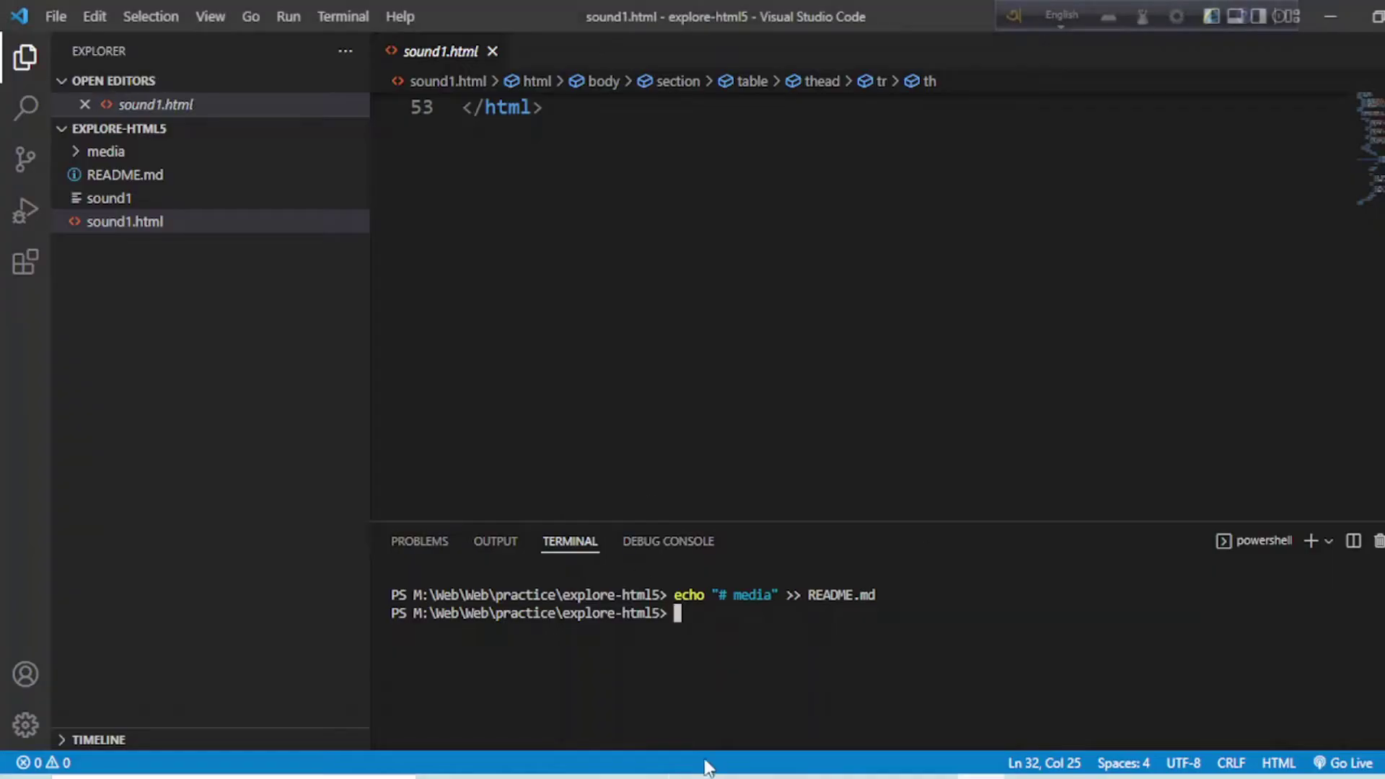
key(ctrl+v)
key(Return)
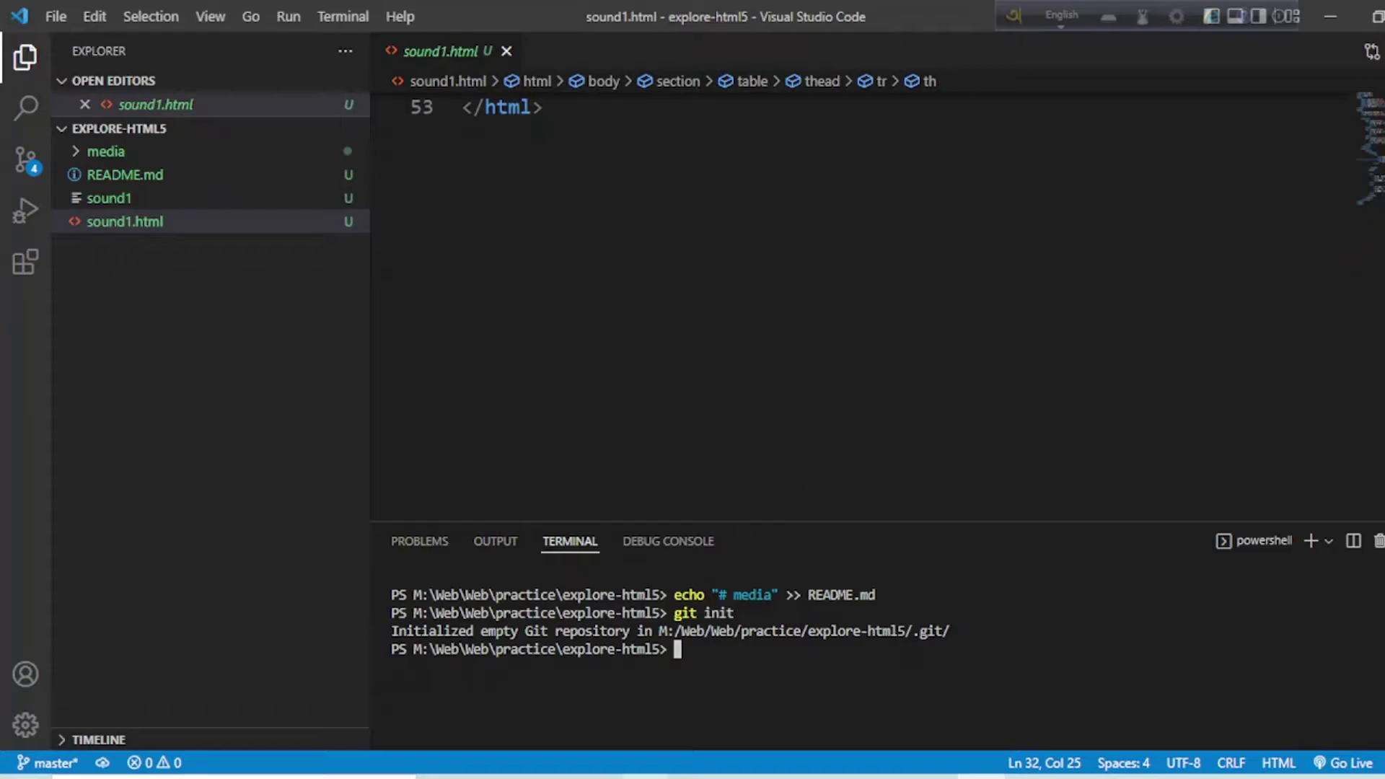
Copy git add README.md from GitHub into the Visual Studio Code terminal, replace README.md with a dot, and run git add
key(alt+Tab)
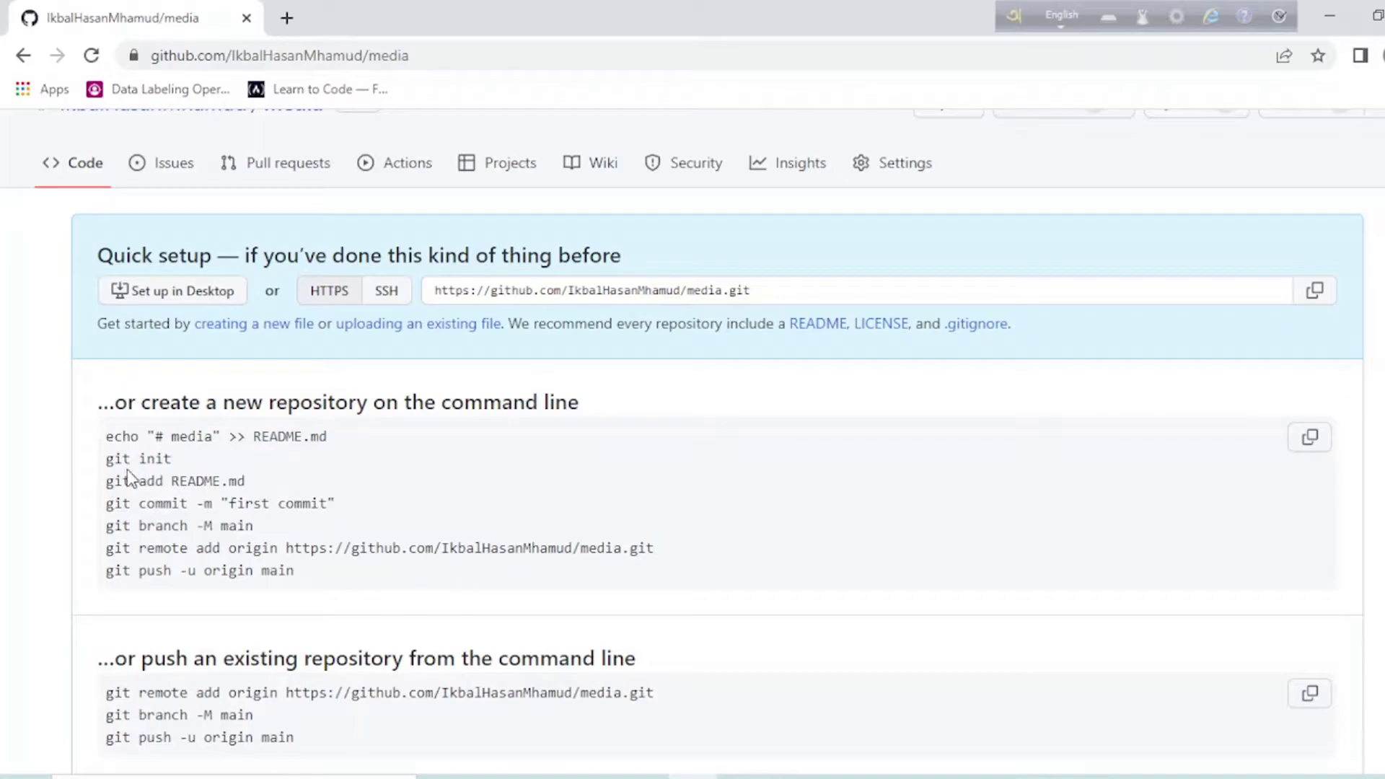
drag(108, 486, 254, 480)
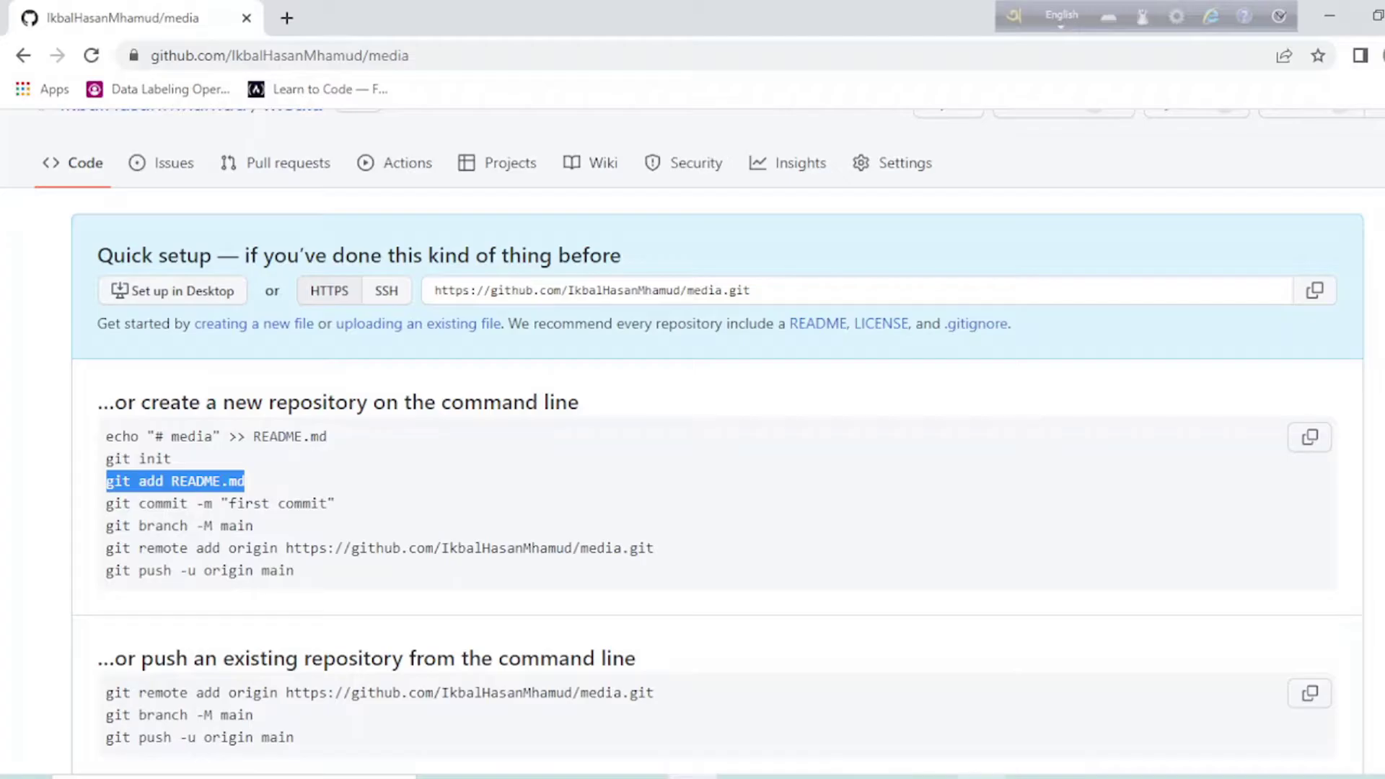
key(alt+Tab)
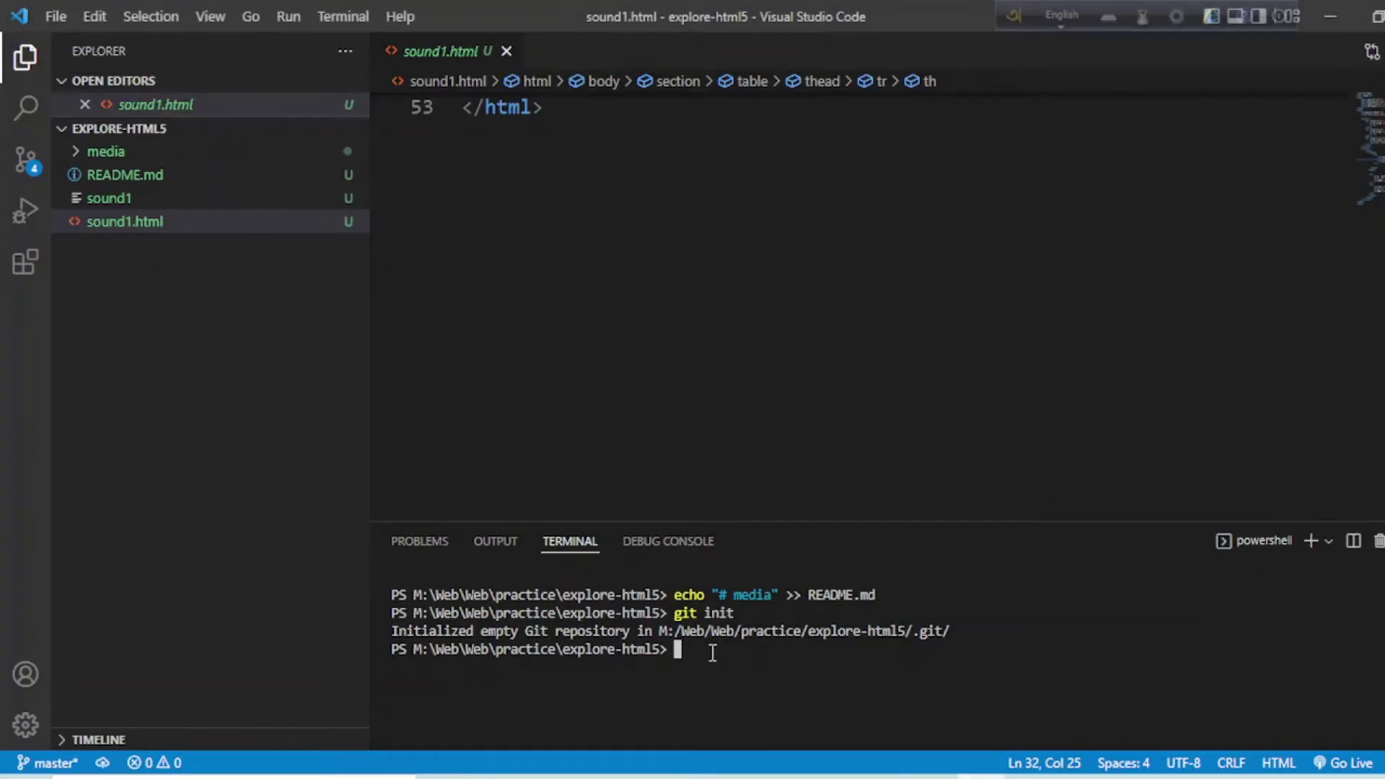
key(ctrl+v)
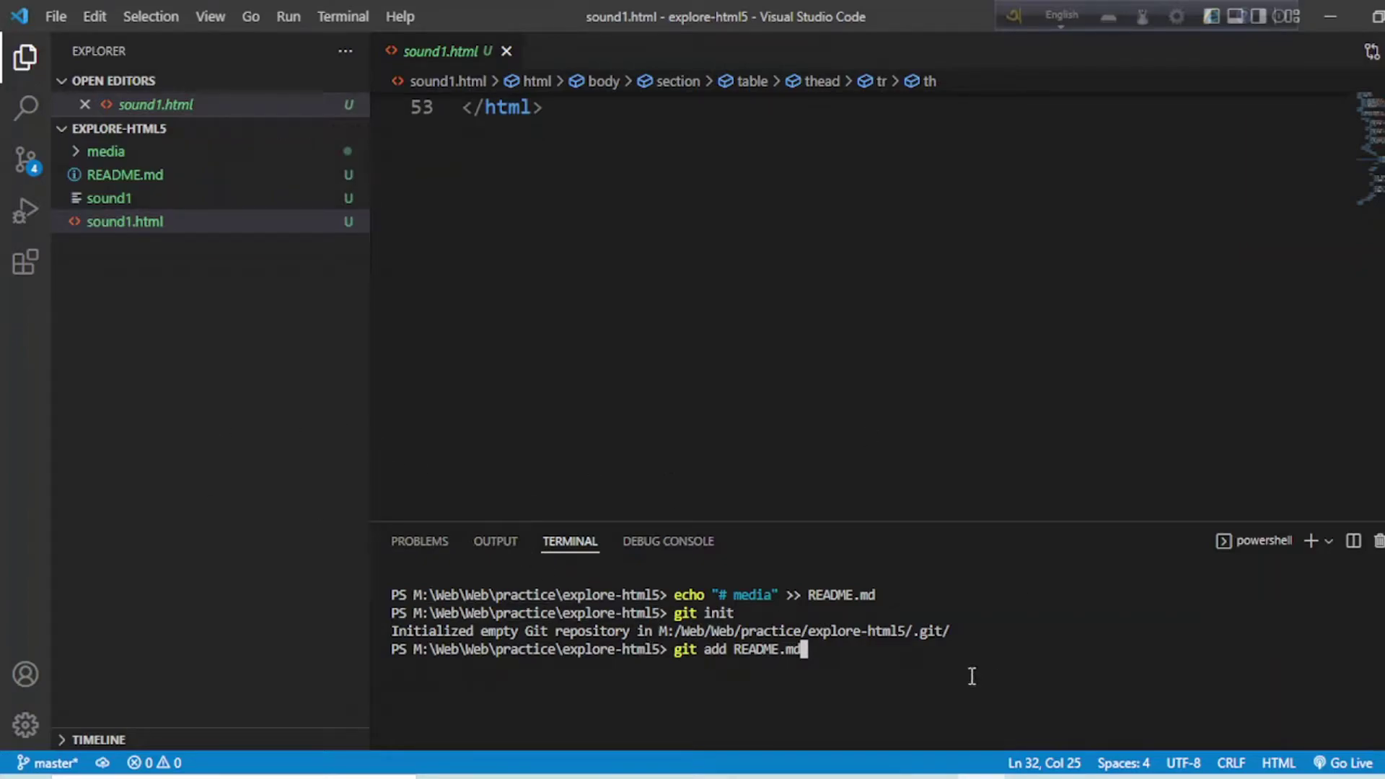
key(BackSpace)
key(BackSpace)
key(BackSpace)
key(BackSpace)
key(BackSpace)
key(BackSpace)
key(BackSpace)
key(BackSpace)
key(BackSpace)
text(.)
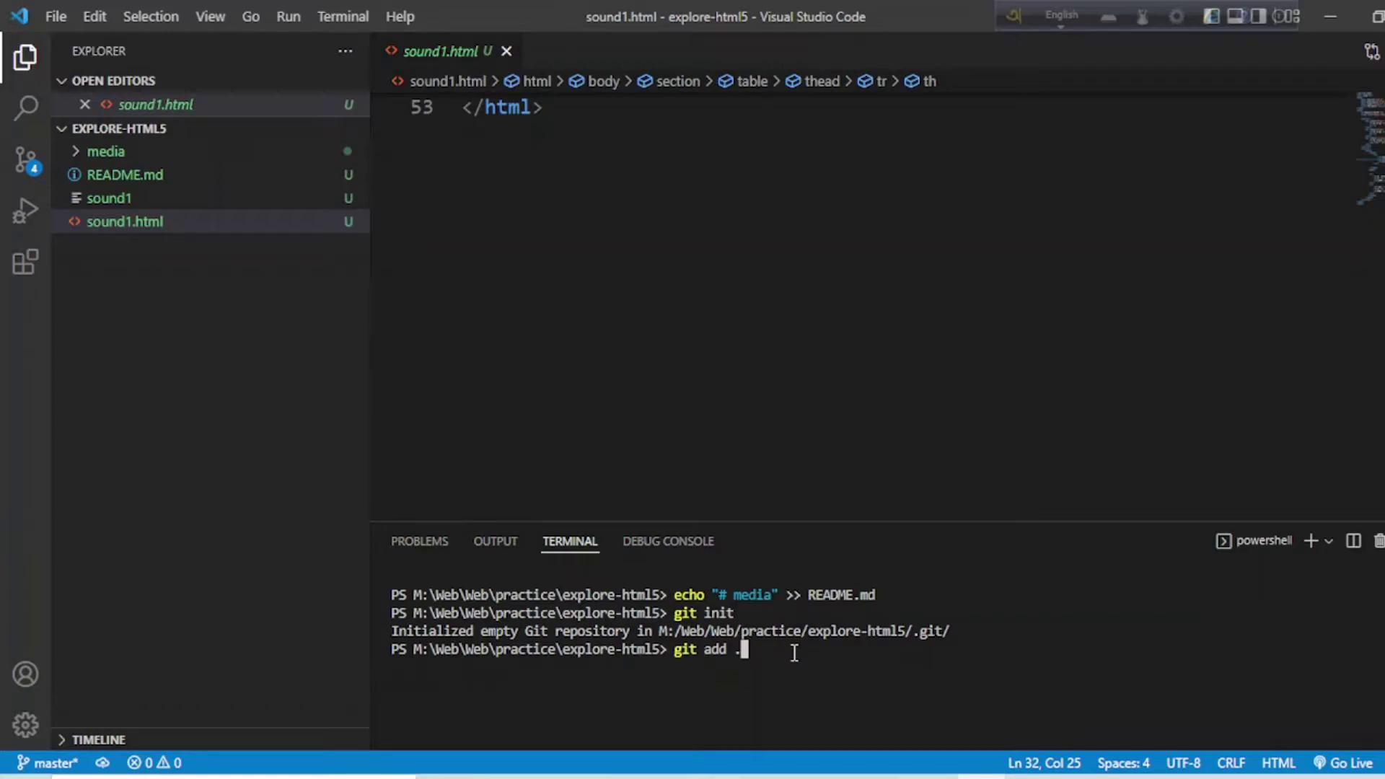
key(Return)
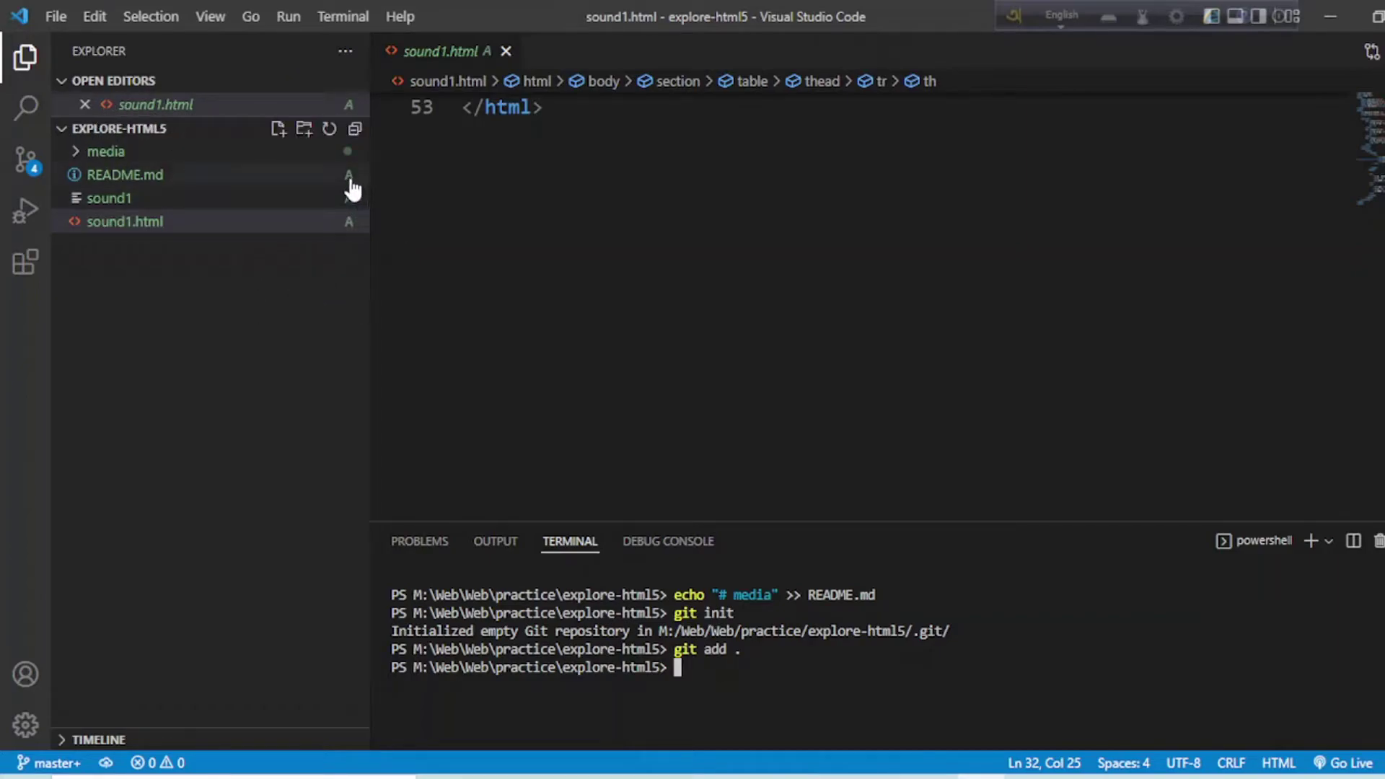
mouse_move(353, 211)
Copy the git commit command from GitHub into the Visual Studio Code terminal, change its message to "first one", and run it
click(729, 772)
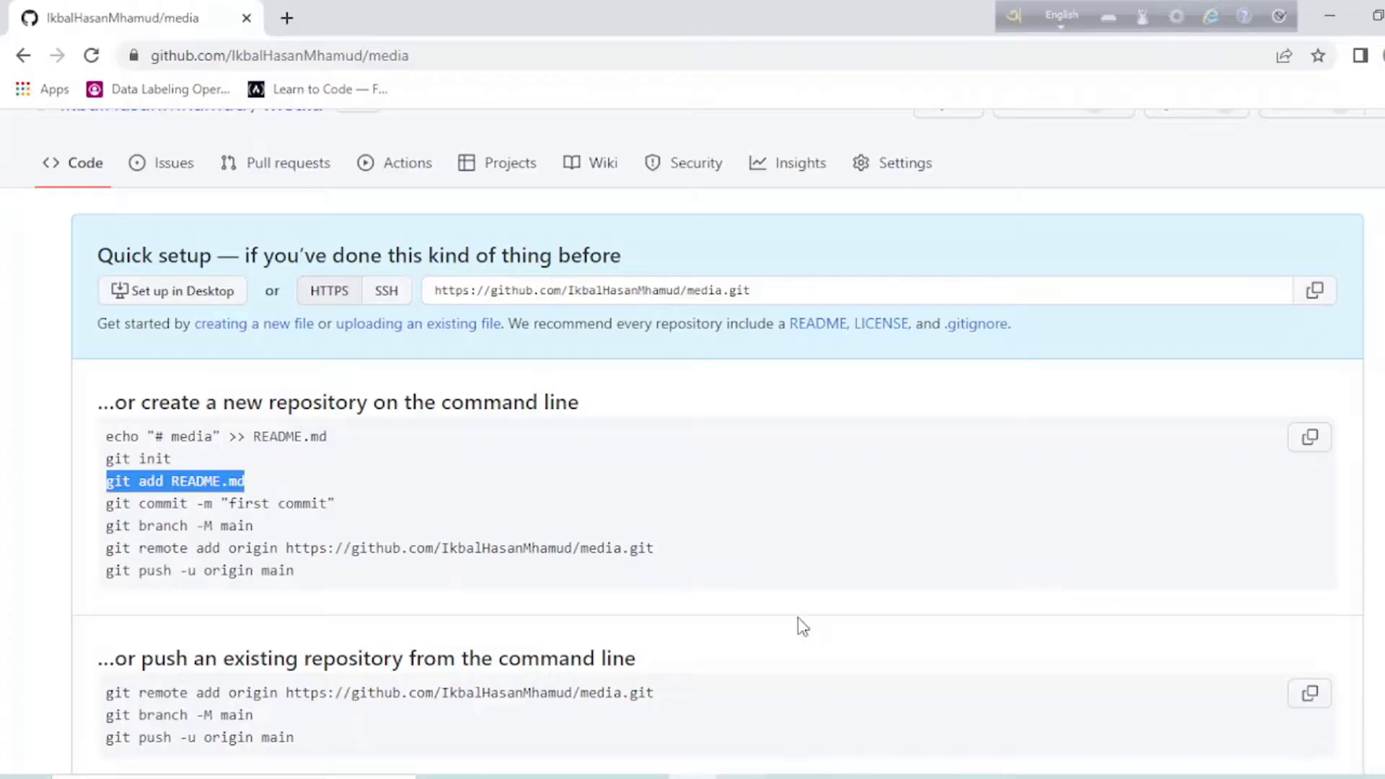
click(368, 513)
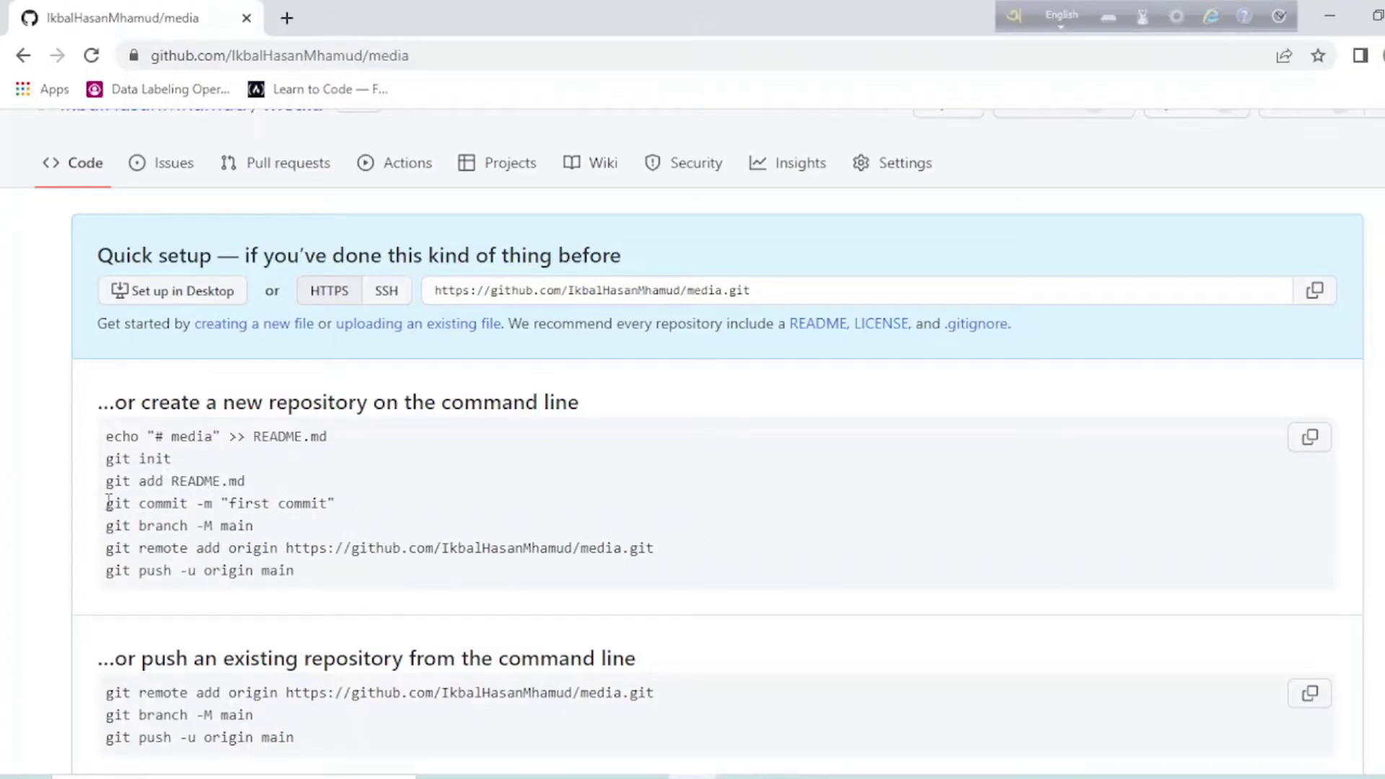
drag(108, 503, 350, 520)
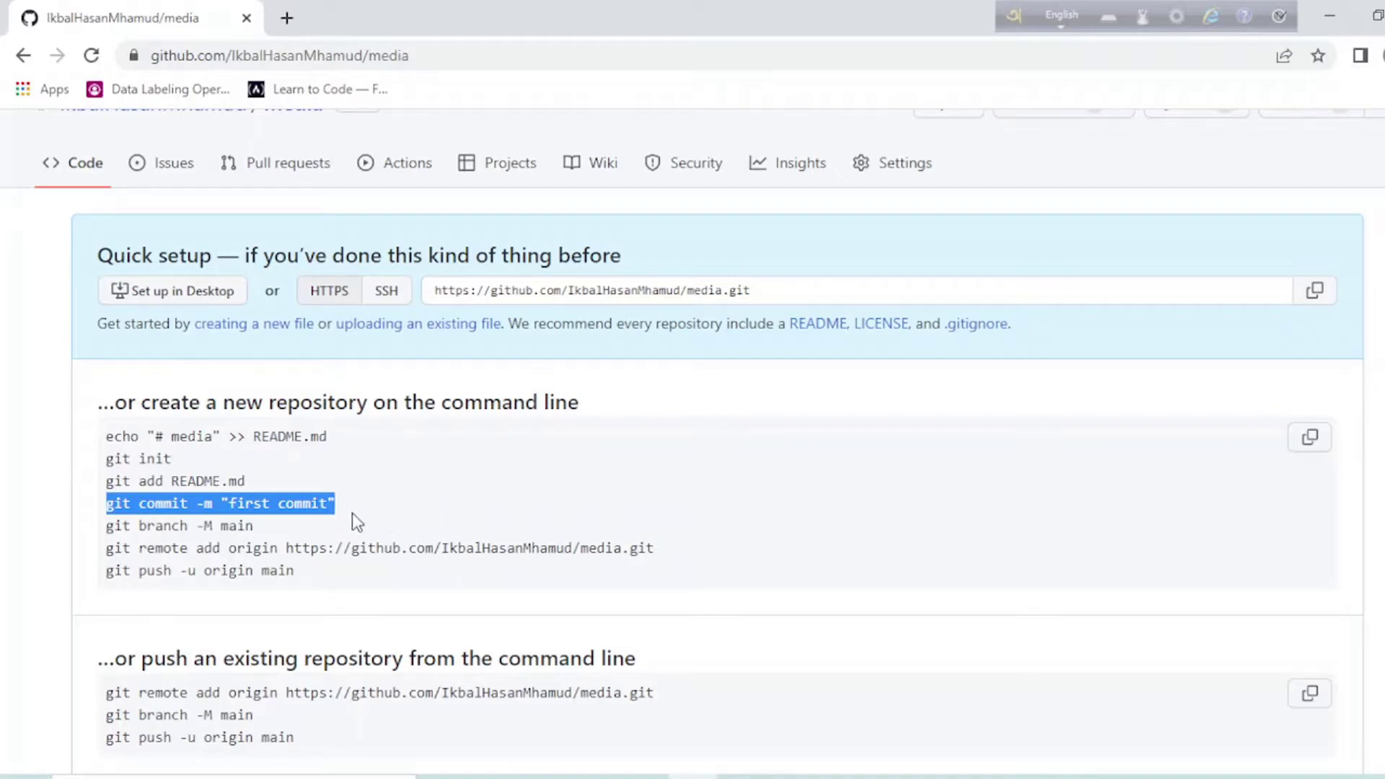
click(352, 512)
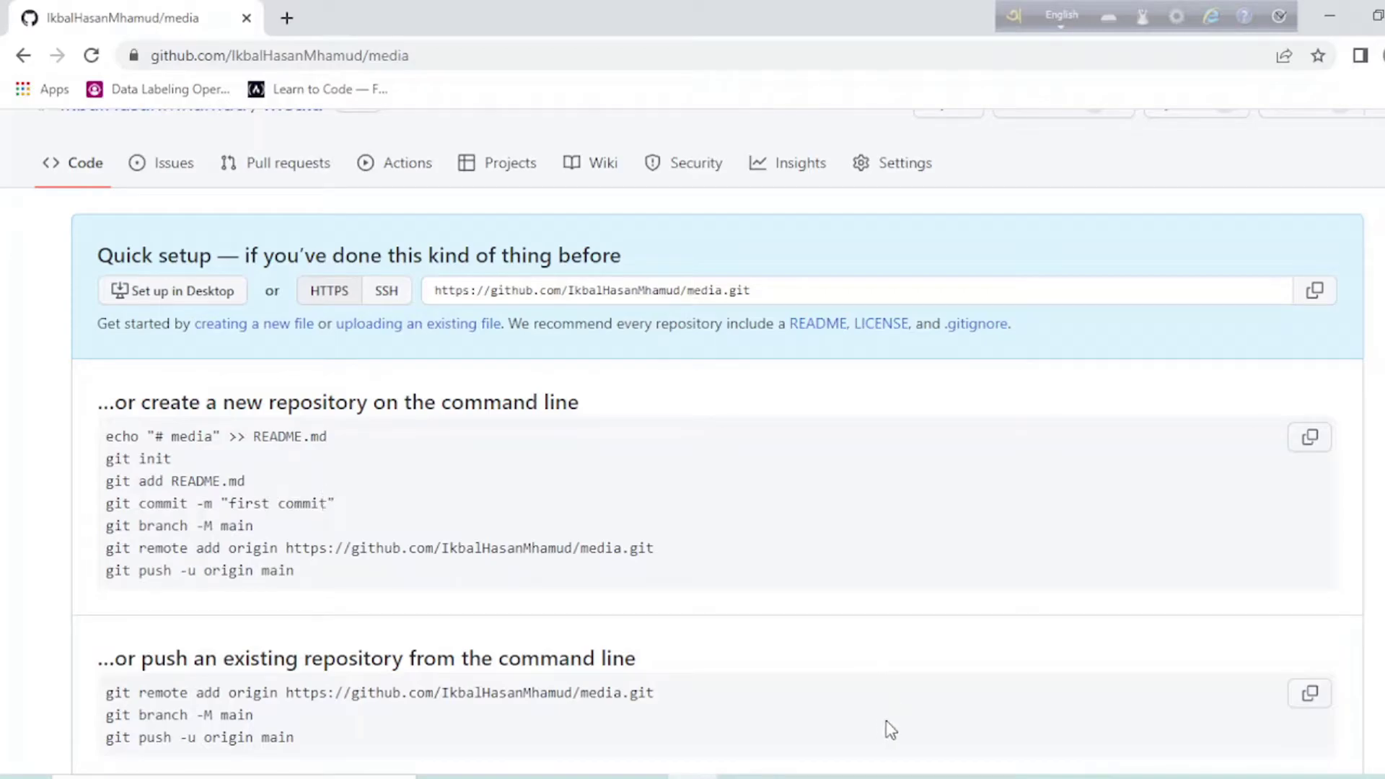
click(937, 767)
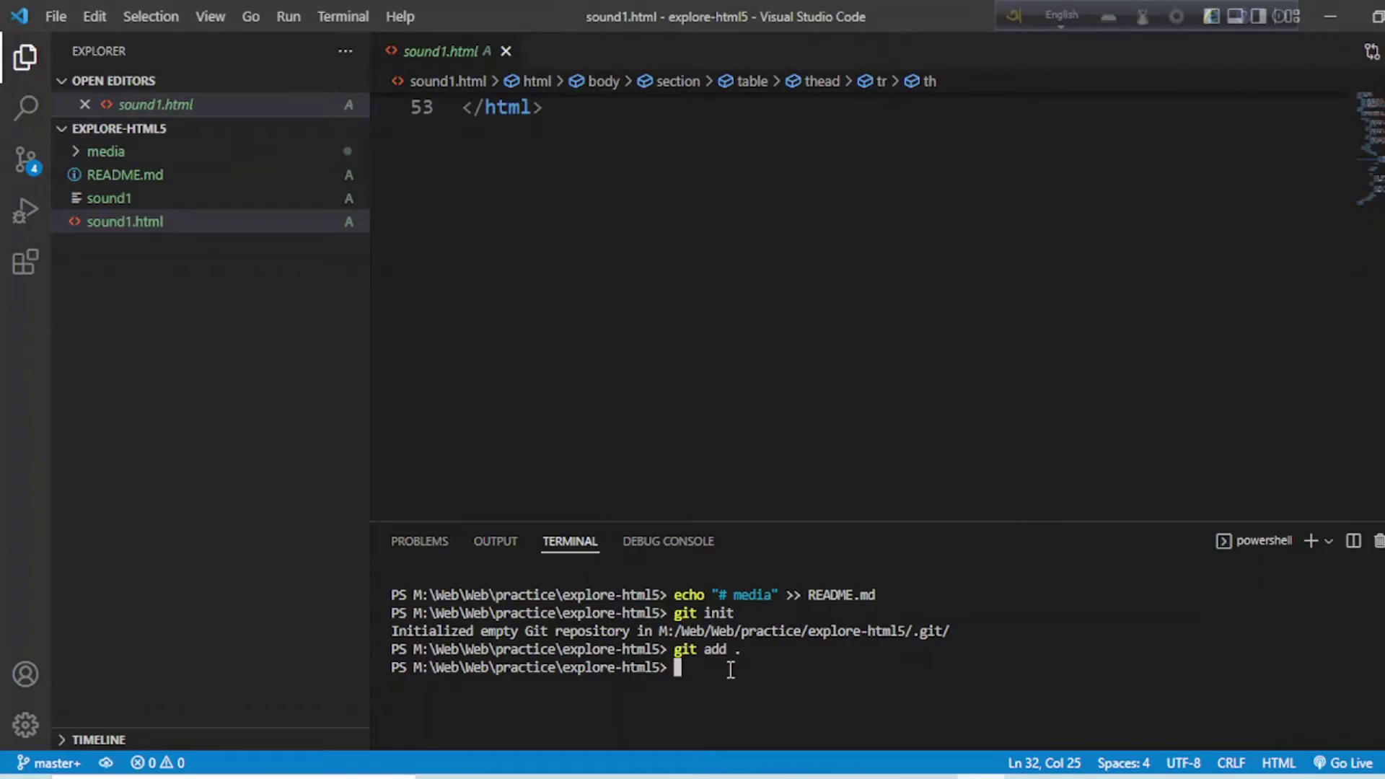
key(ctrl+v)
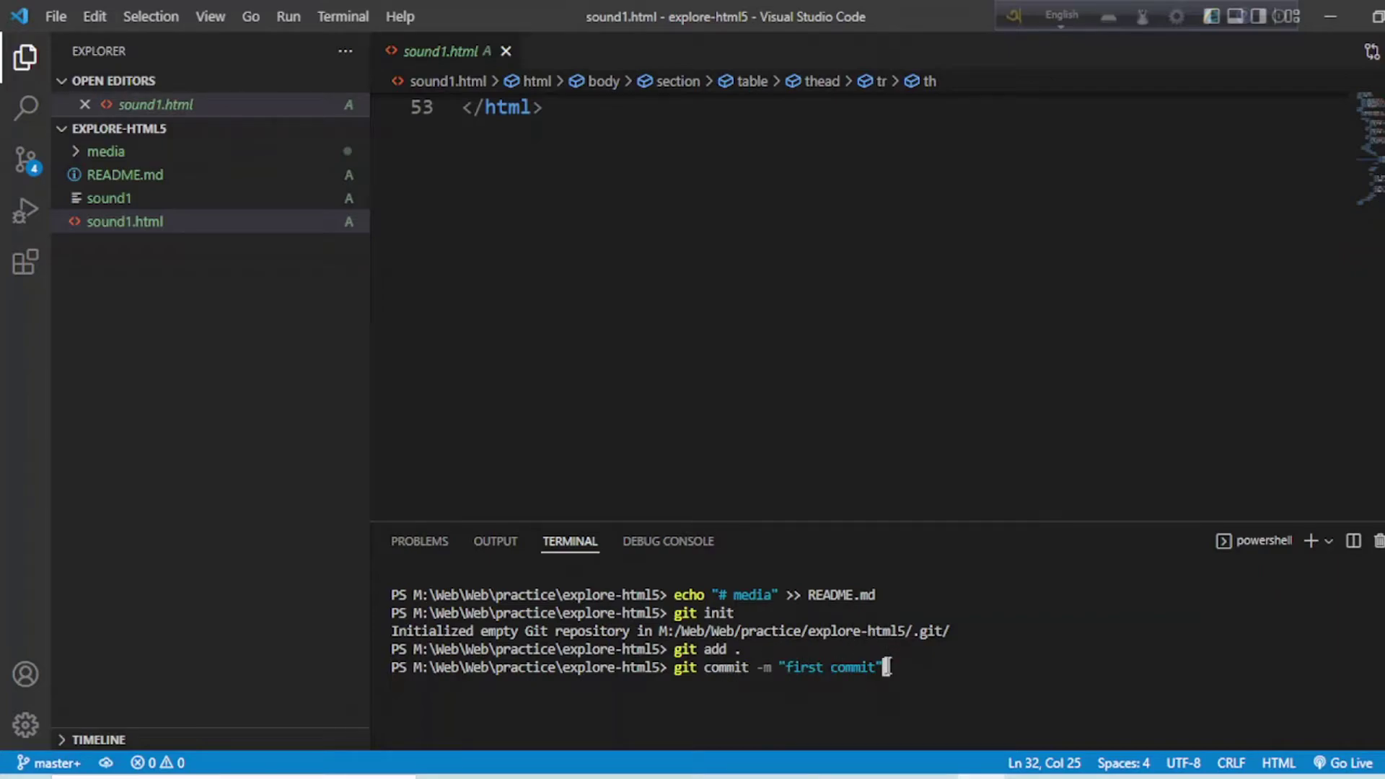
drag(876, 669, 799, 671)
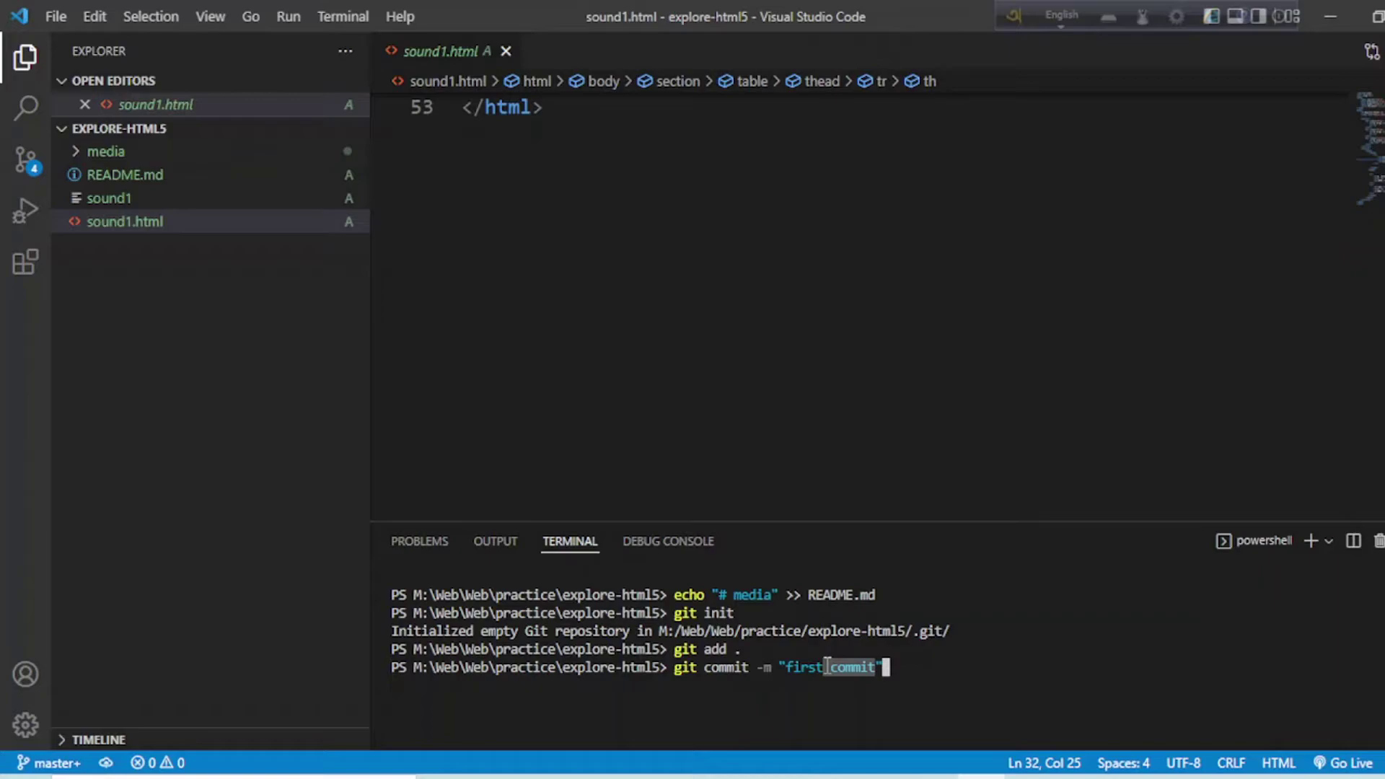
key(Left)
key(BackSpace)
key(BackSpace)
key(BackSpace)
key(BackSpace)
key(BackSpace)
key(BackSpace)
key(BackSpace)
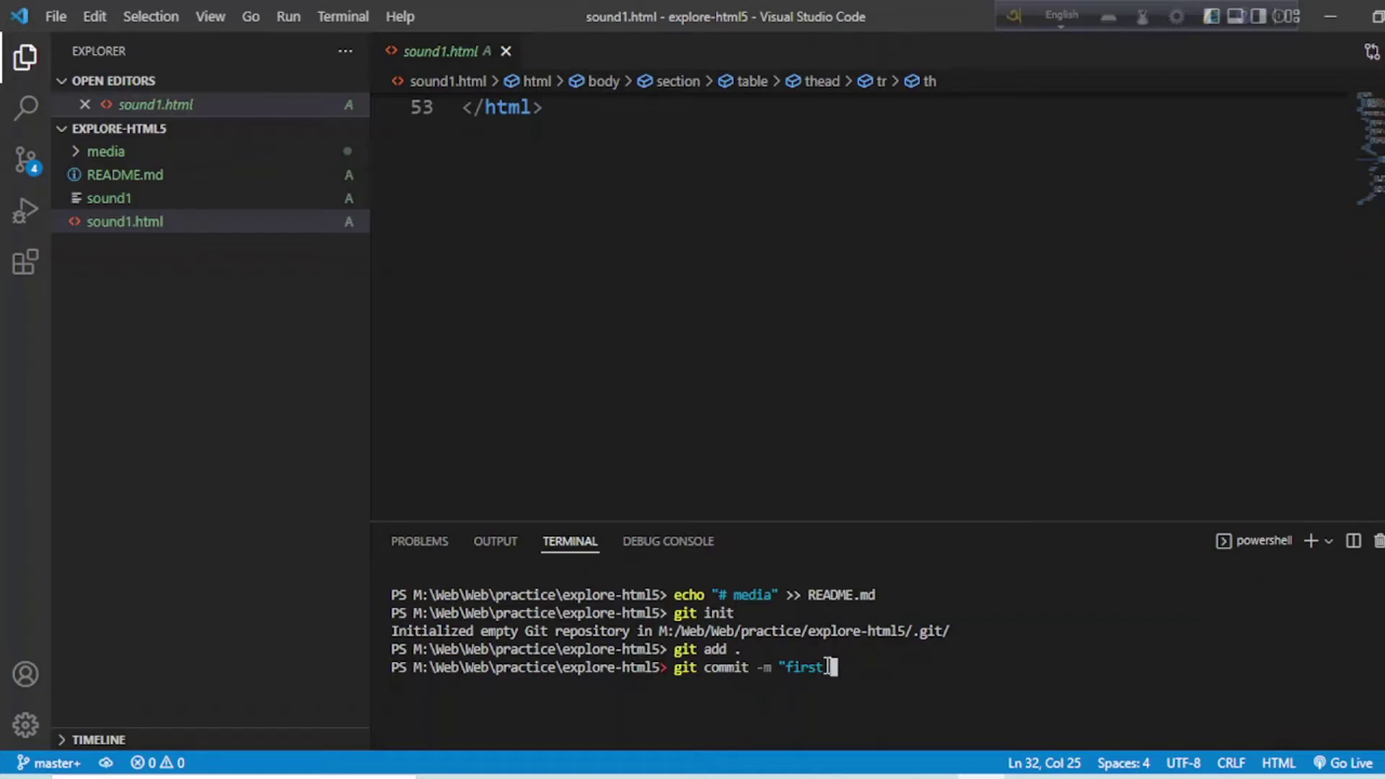
text(one)
text(")
key(Return)
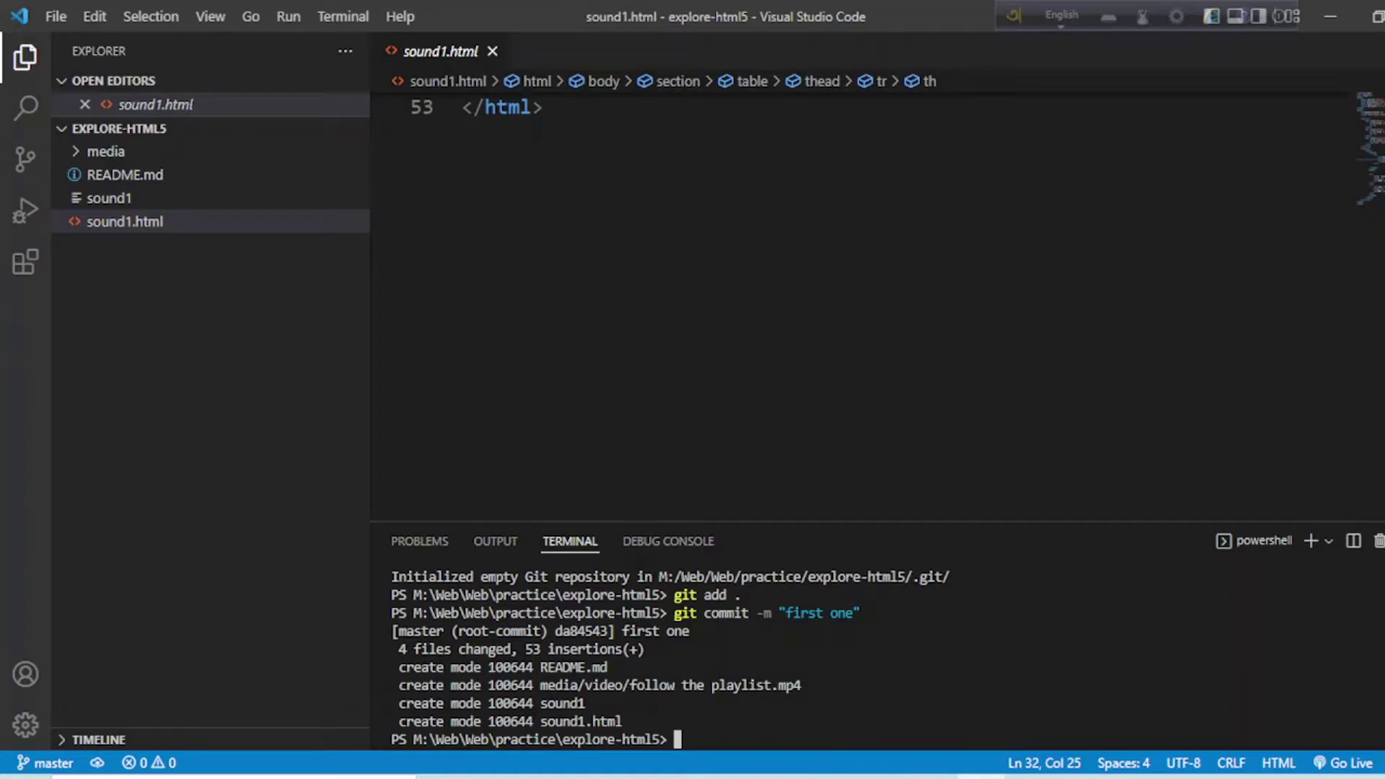
Copy git branch -M main from the GitHub setup instructions and run it in the Visual Studio Code terminal
key(alt+Tab)
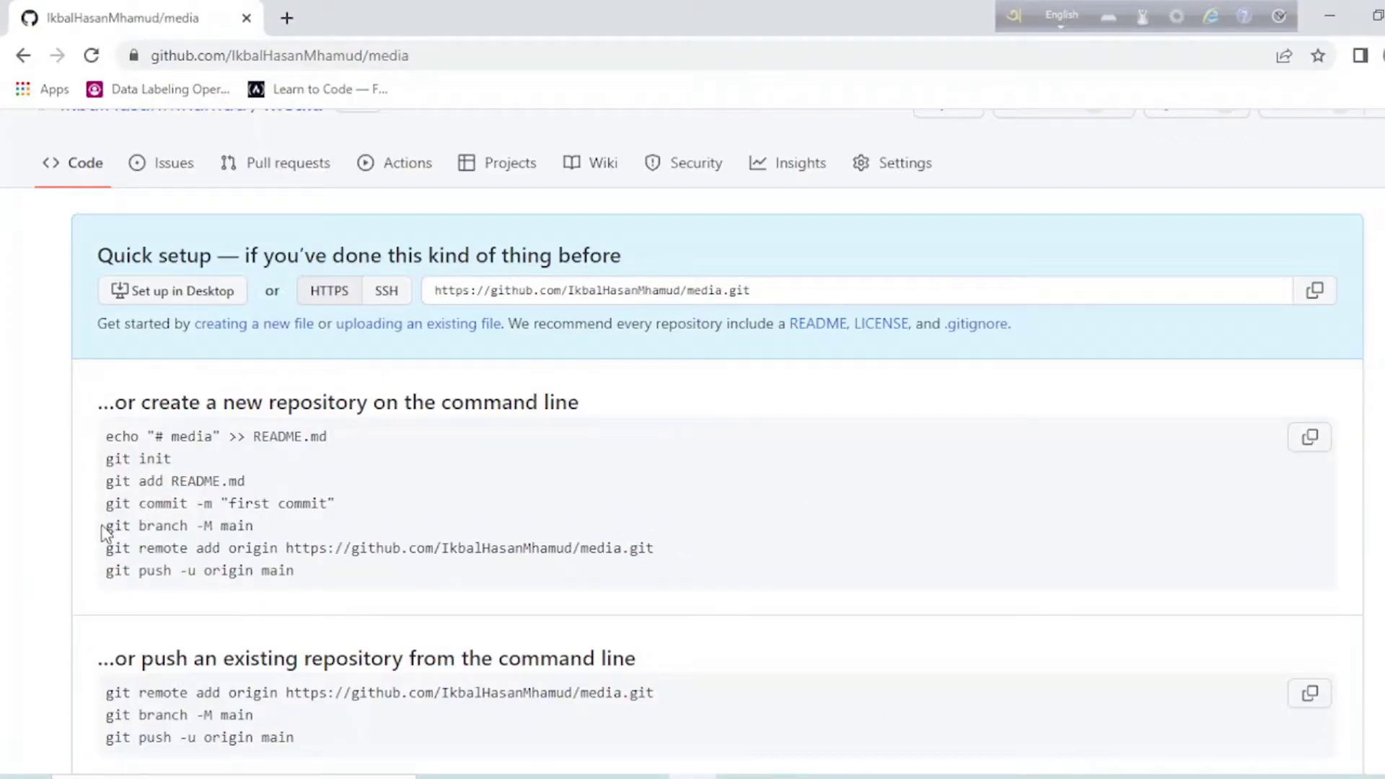
drag(105, 527, 261, 532)
key(ctrl+c)
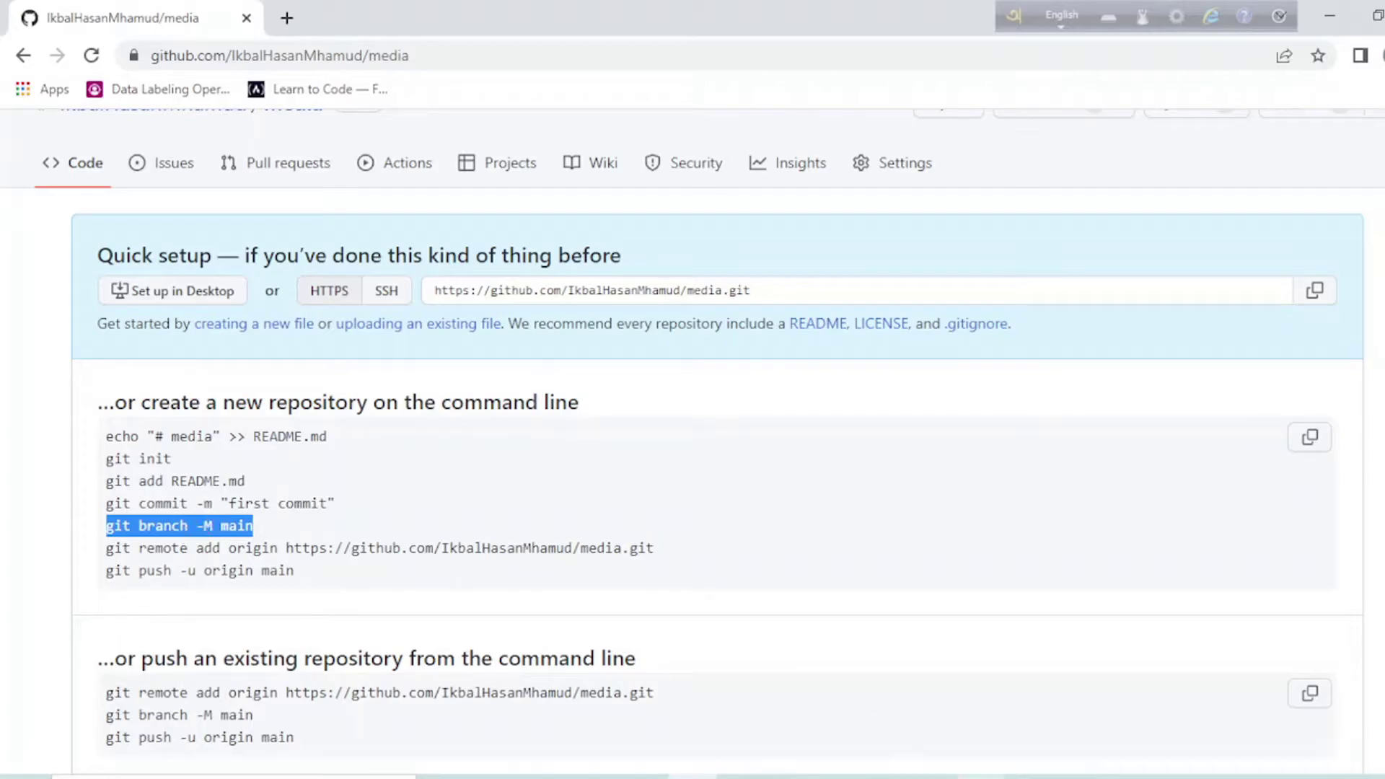
key(alt+Tab)
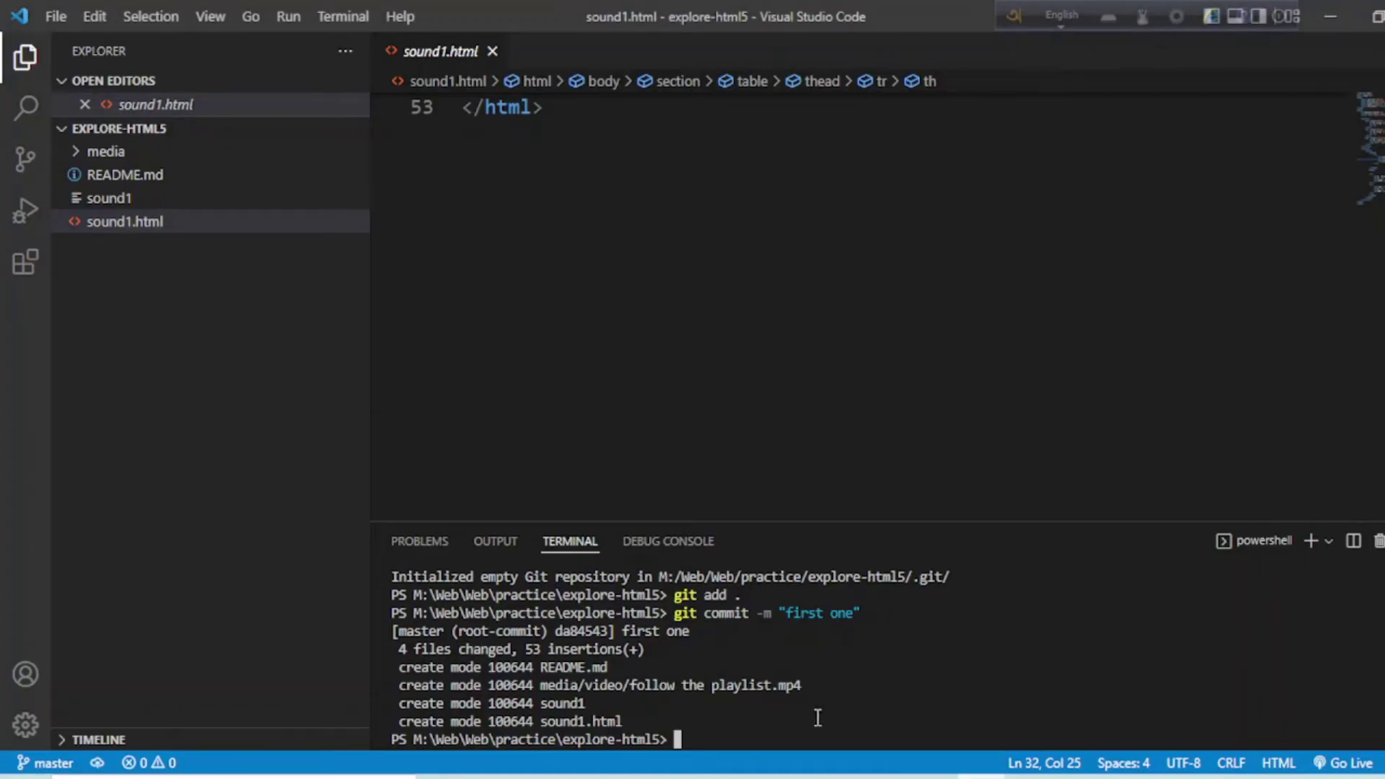
right_click(714, 739)
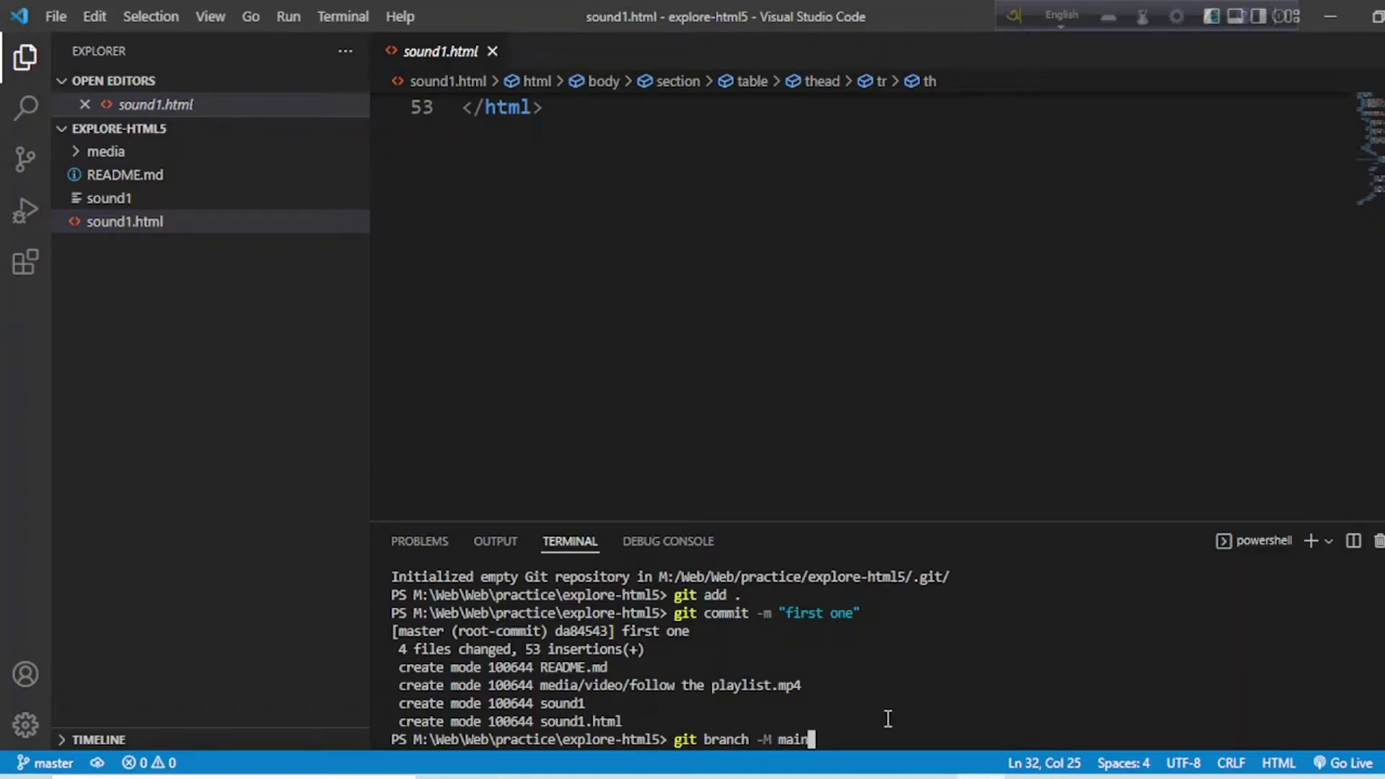
key(Return)
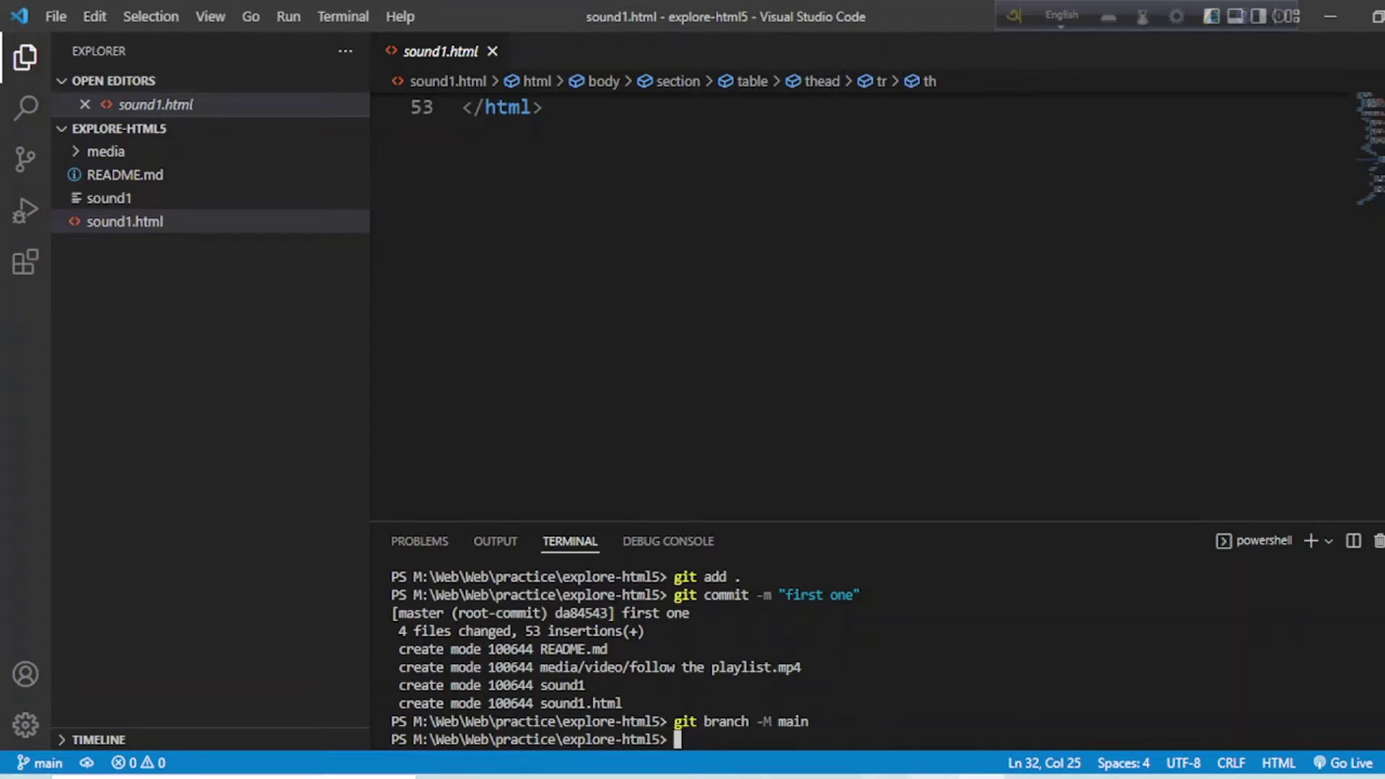
Copy the git remote add origin command with the media repository's URL from GitHub and run it in the Visual Studio Code terminal
click(686, 776)
click(318, 571)
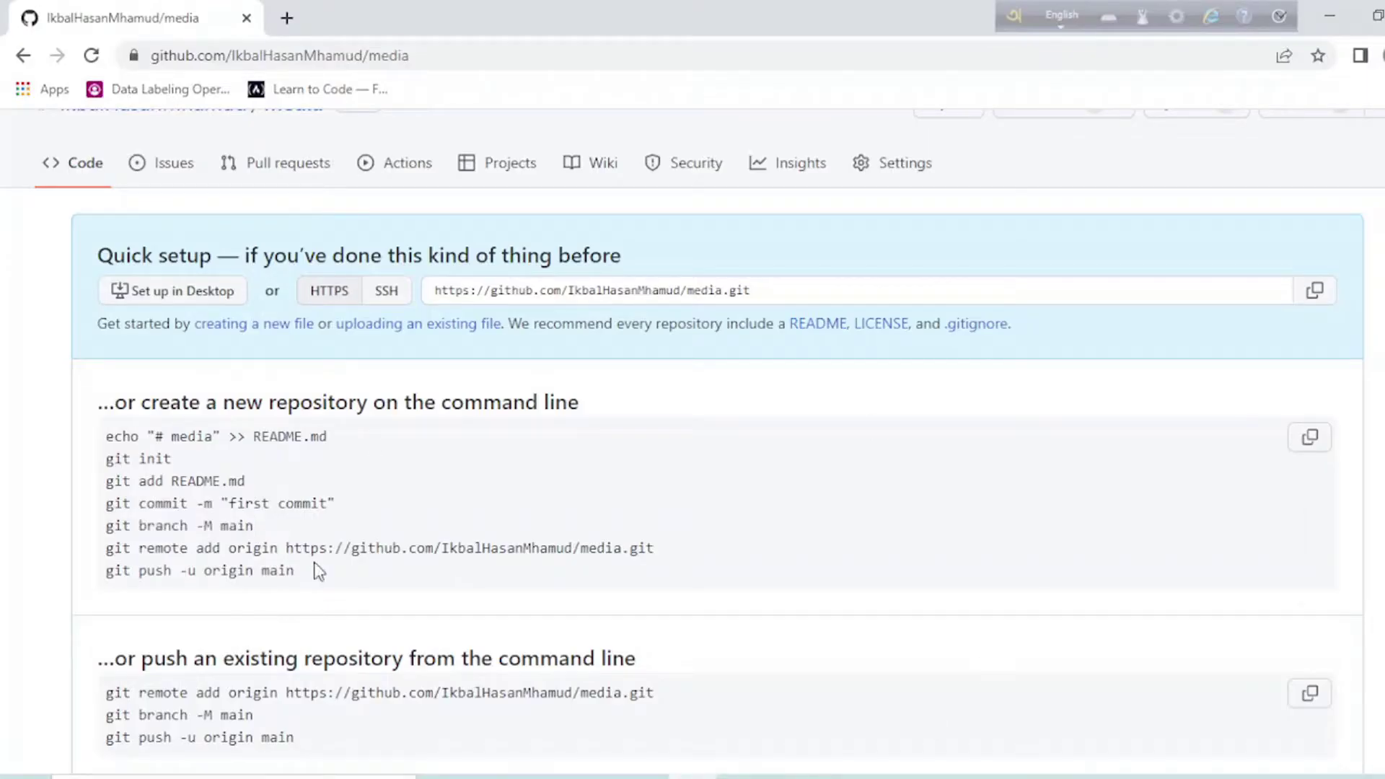
drag(108, 546, 610, 563)
right_click(498, 546)
click(542, 561)
click(756, 537)
click(1030, 772)
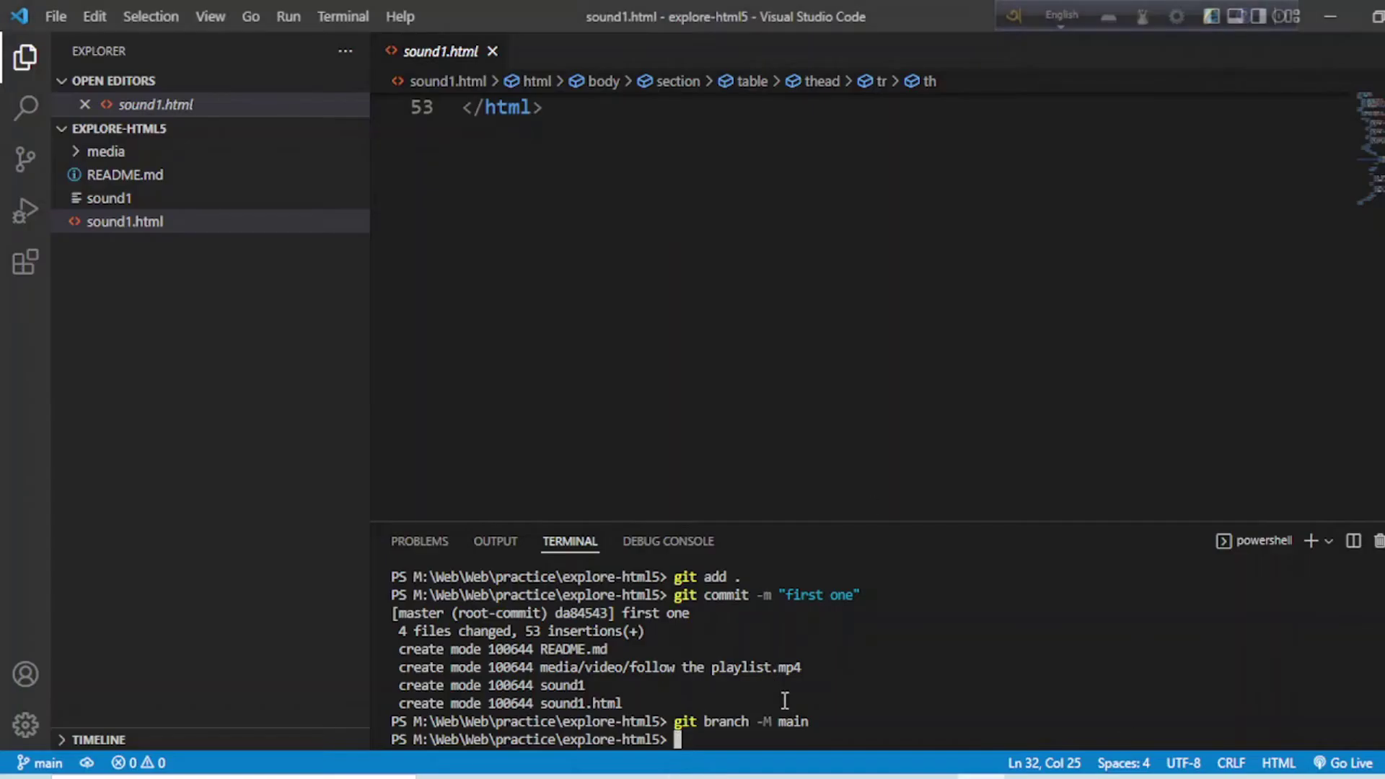
right_click(691, 741)
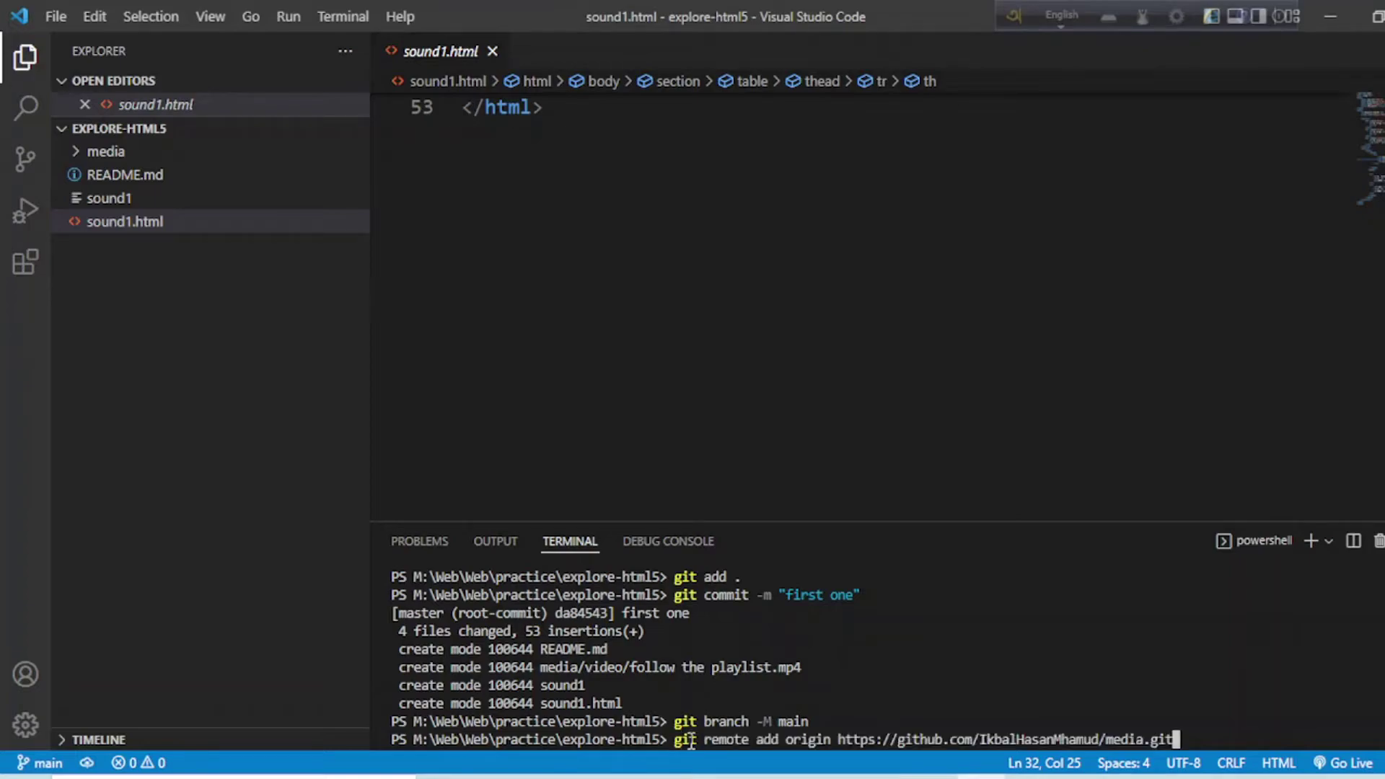
key(Return)
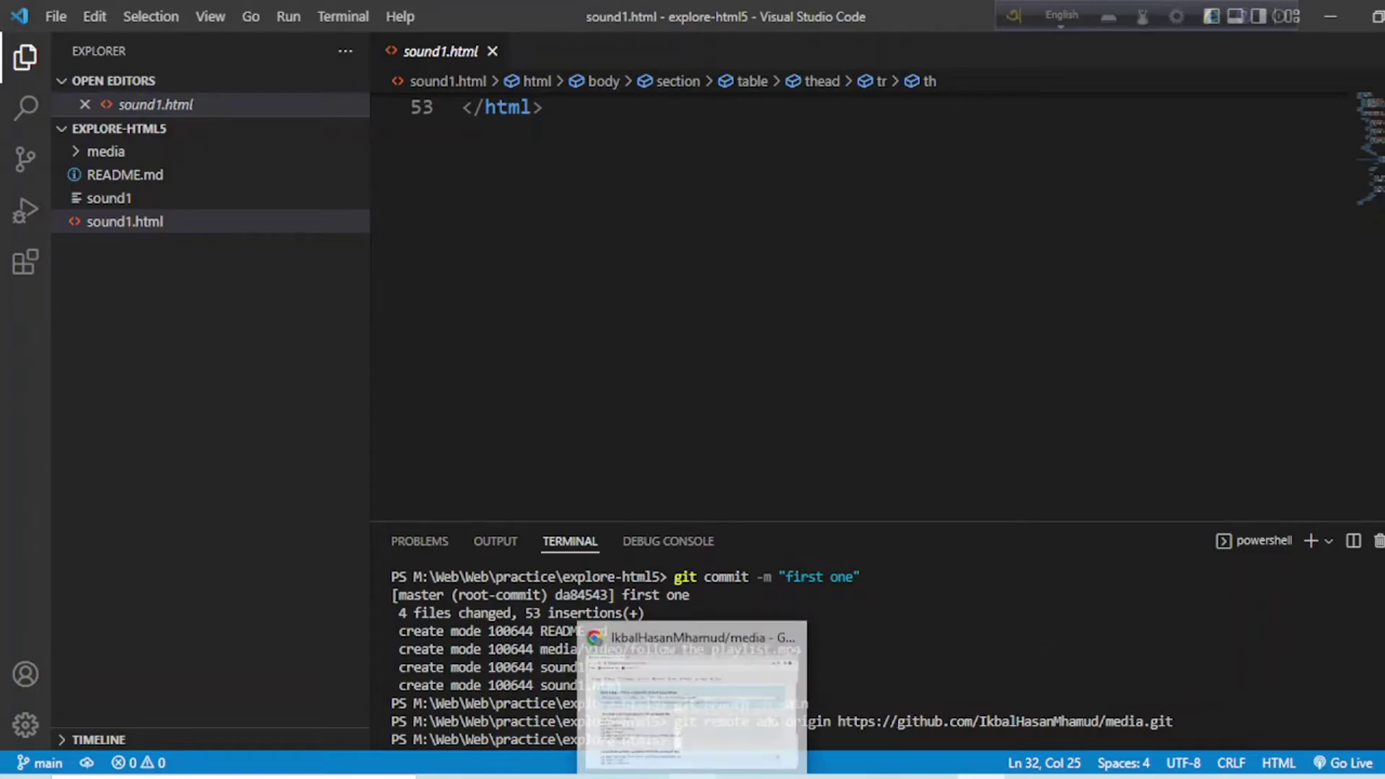
Copy the media repository page's address in Chrome, open it in a second browser tab, and look over the setup page
key(alt+Tab)
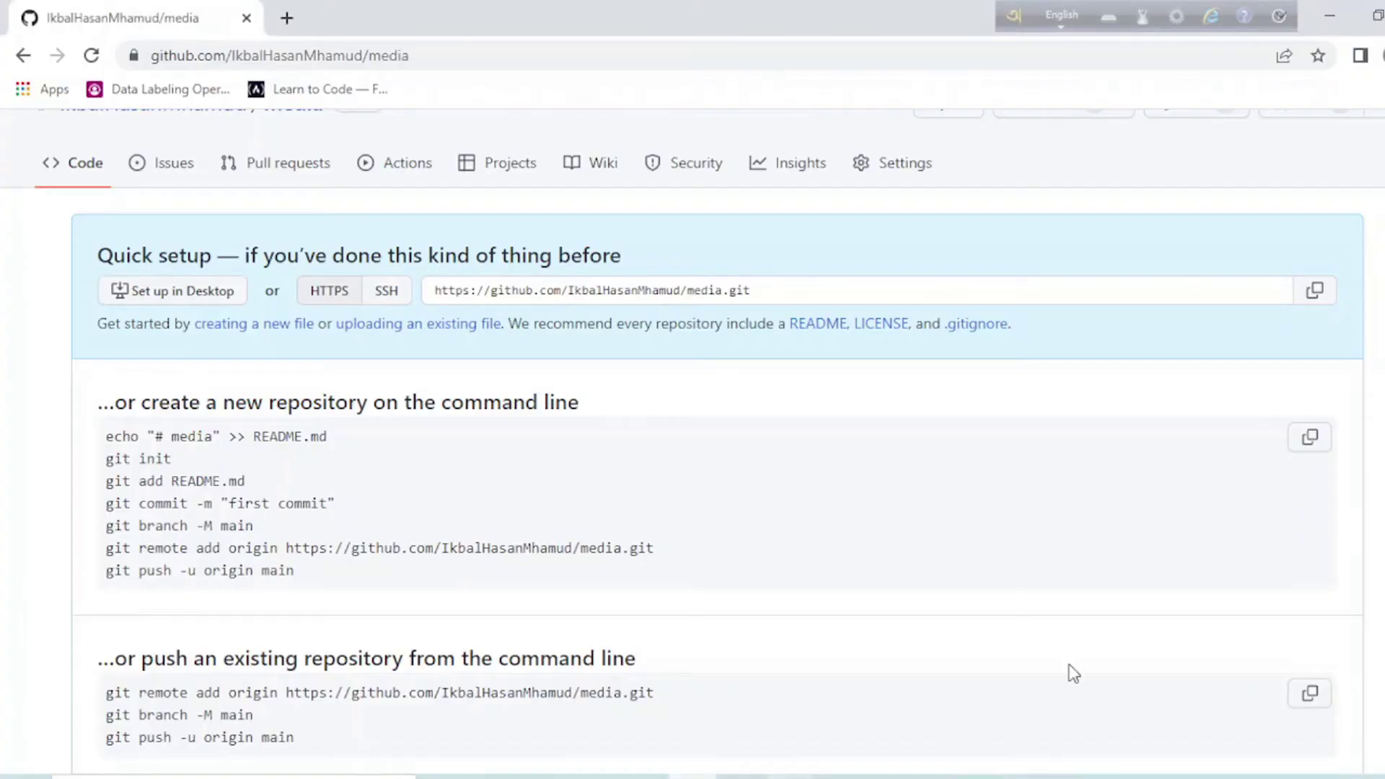
click(305, 57)
right_click(305, 57)
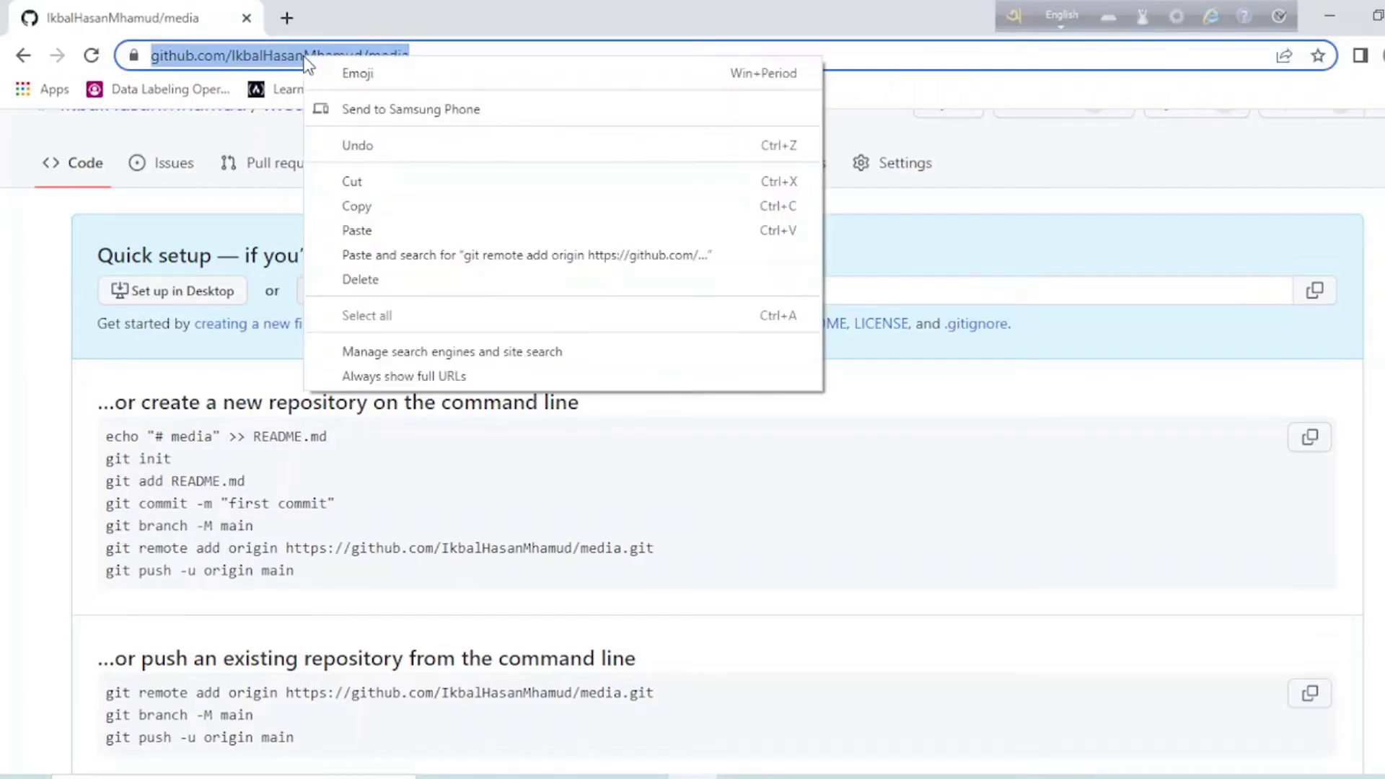
click(368, 207)
click(286, 18)
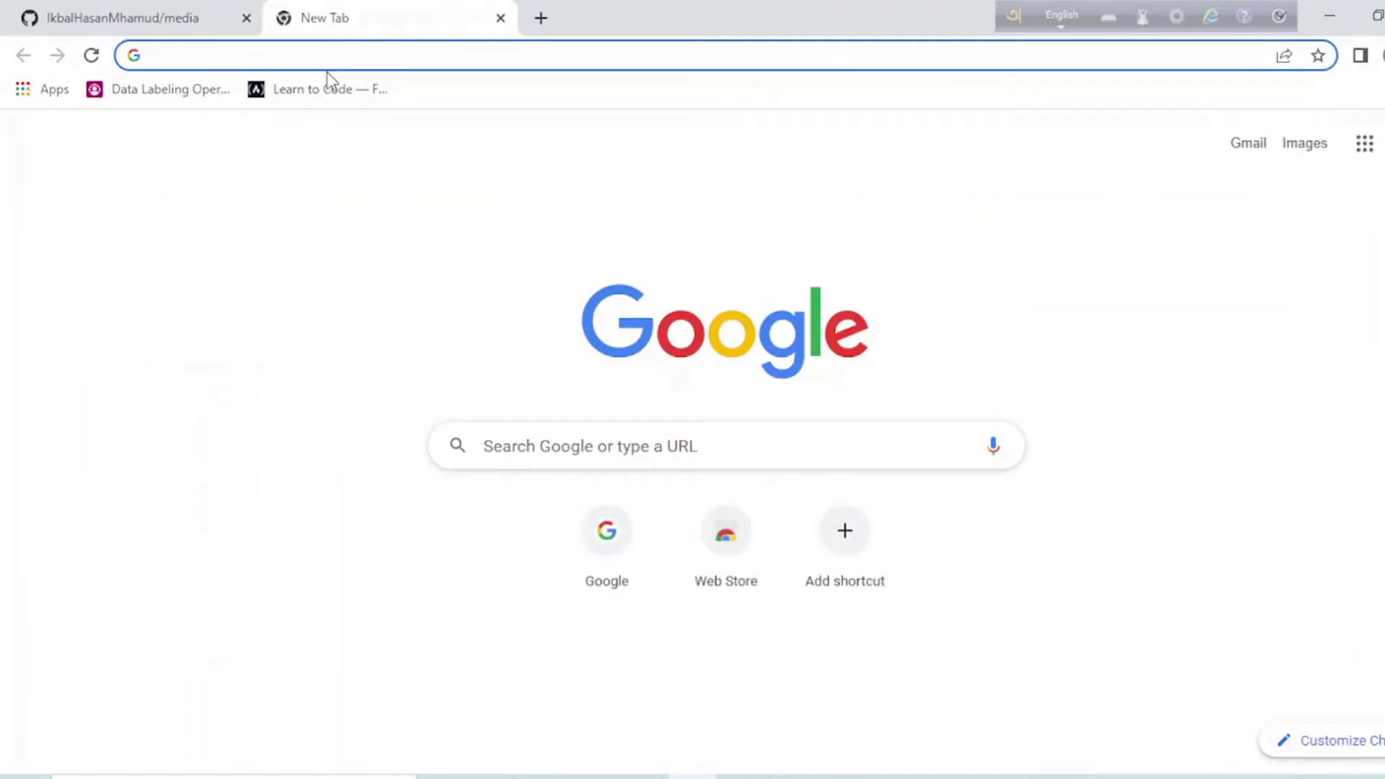
key(ctrl+v)
key(Return)
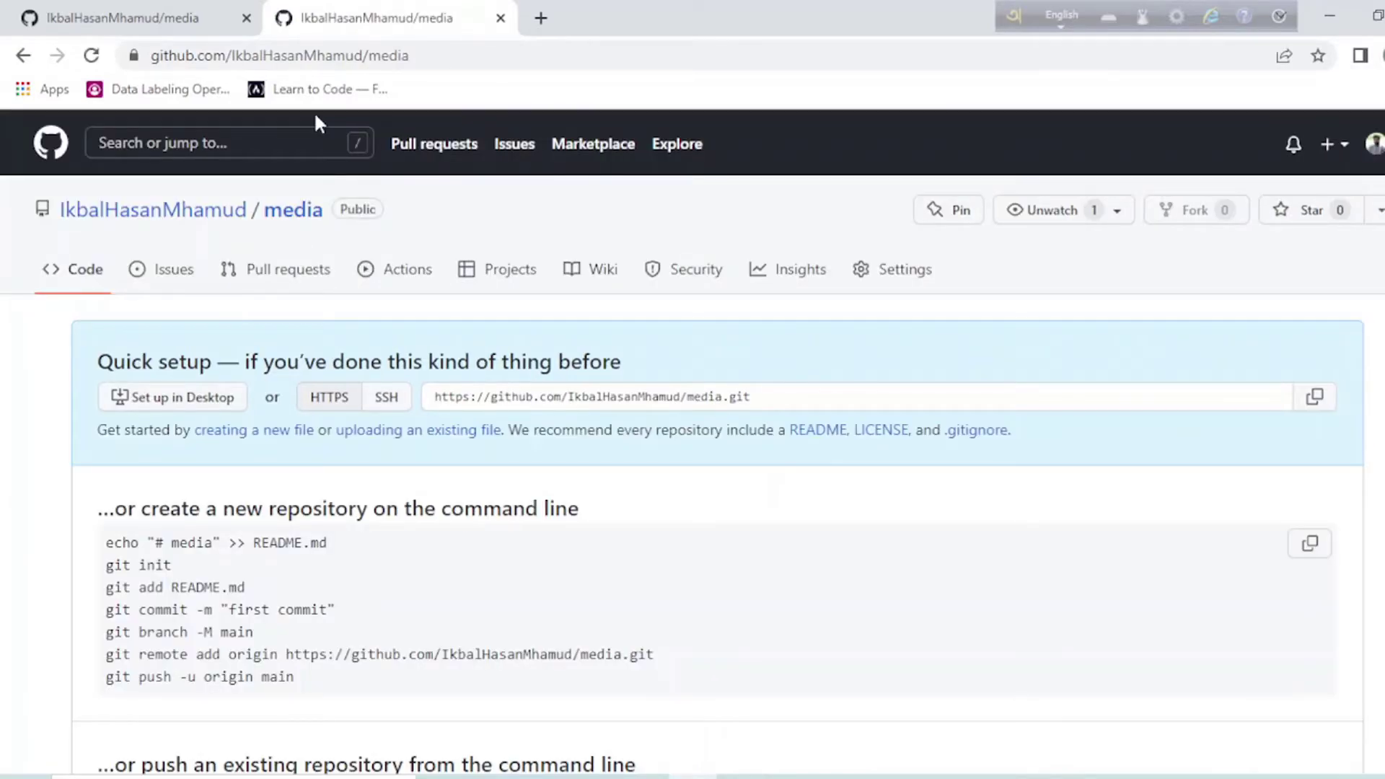
scroll(533, 534, down, 4)
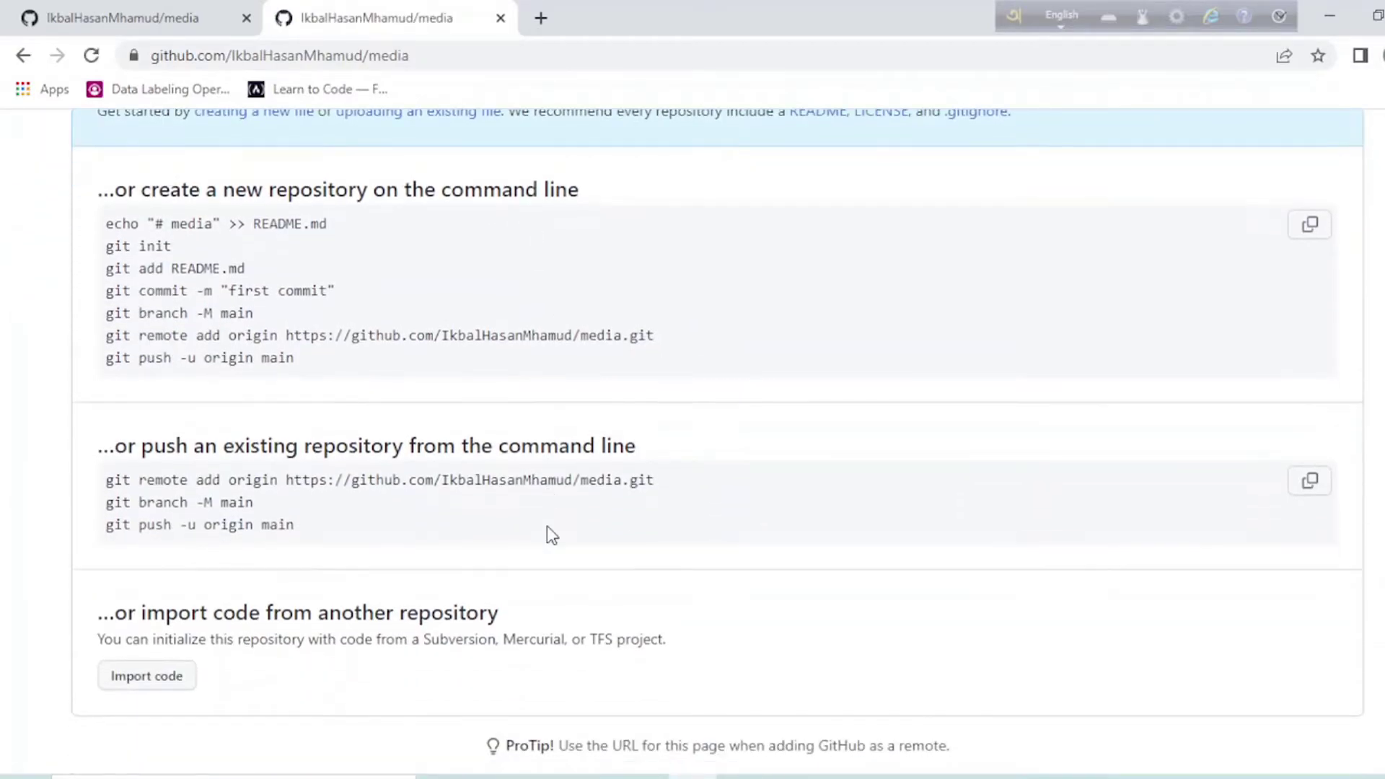
scroll(547, 525, up, 3)
scroll(546, 526, up, 2)
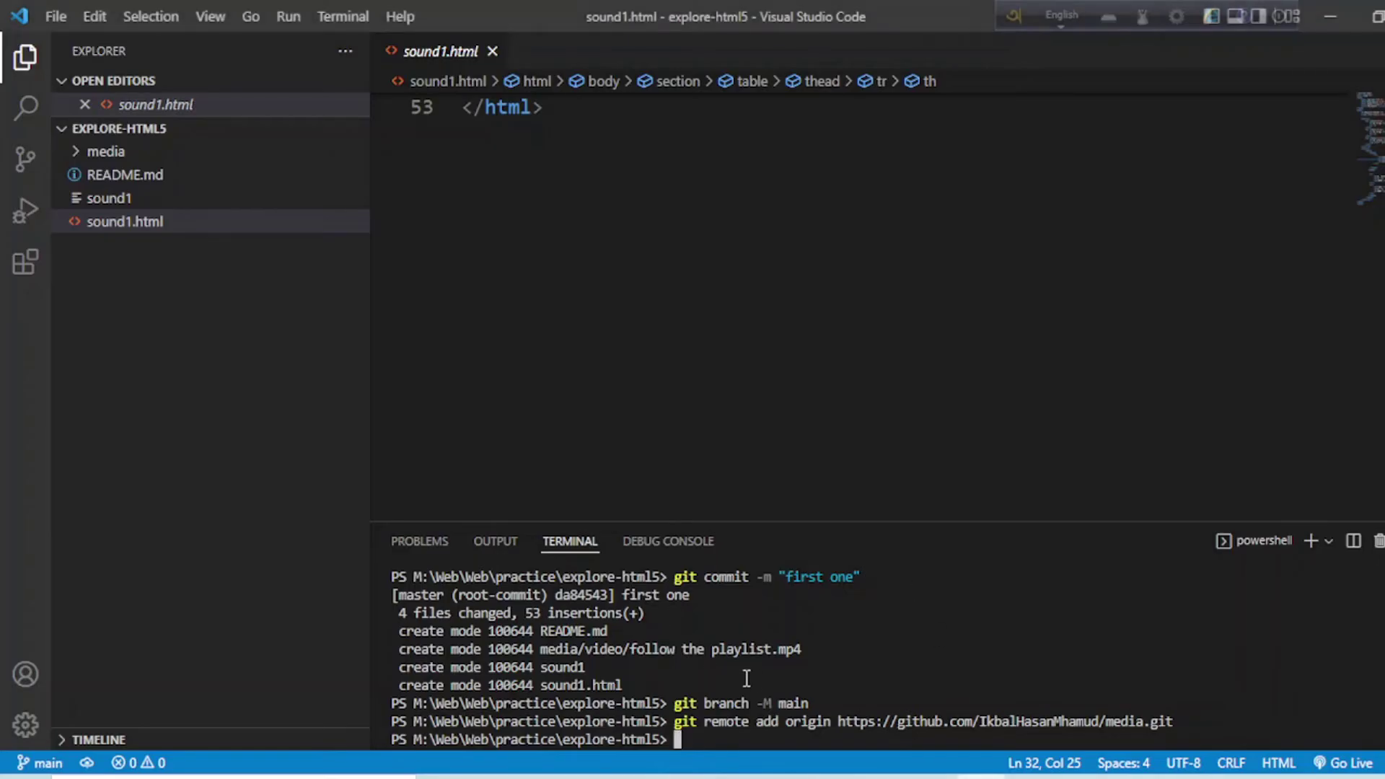
Copy git push -u origin main from the original GitHub setup page and run it in the Visual Studio Code terminal
key(alt+Tab)
click(161, 17)
scroll(445, 587, down, 1)
scroll(445, 588, down, 1)
drag(103, 468, 275, 469)
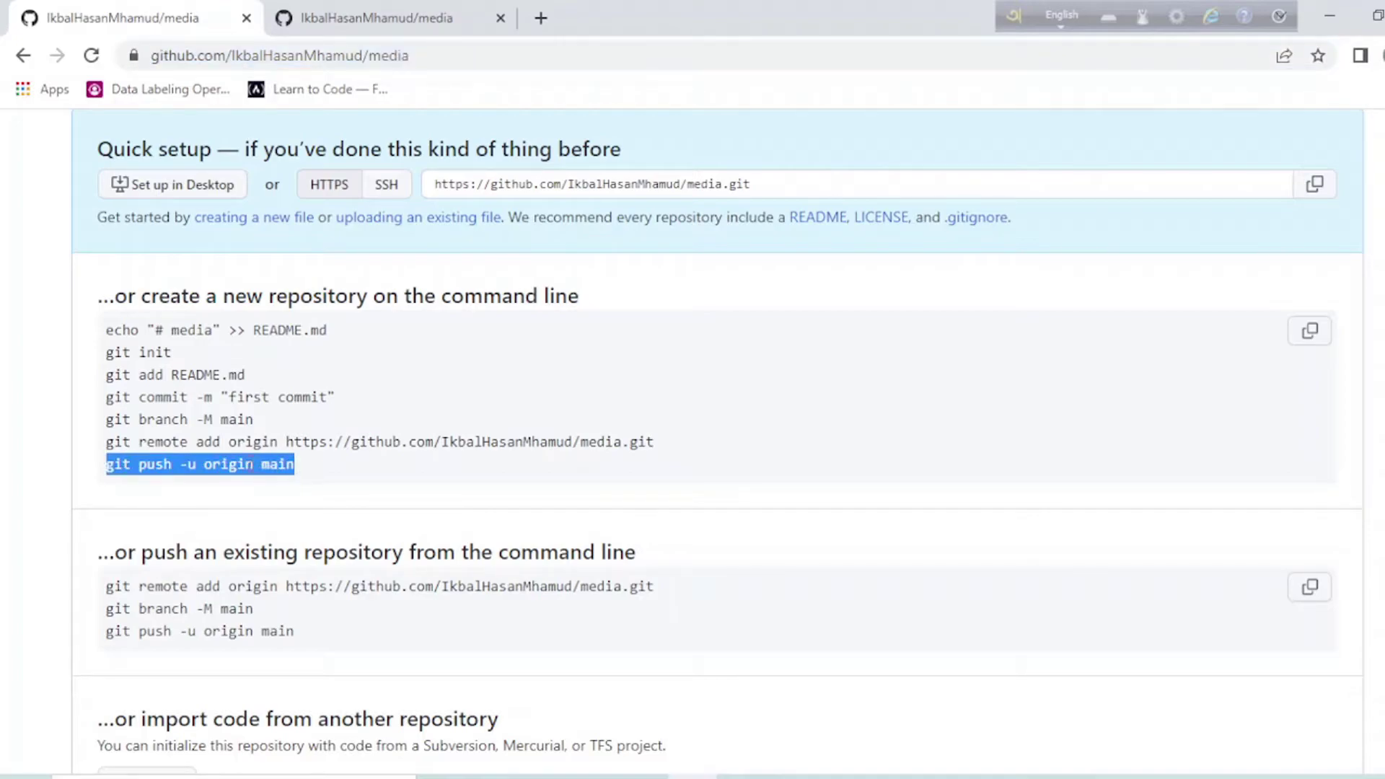
right_click(264, 466)
click(283, 479)
click(364, 476)
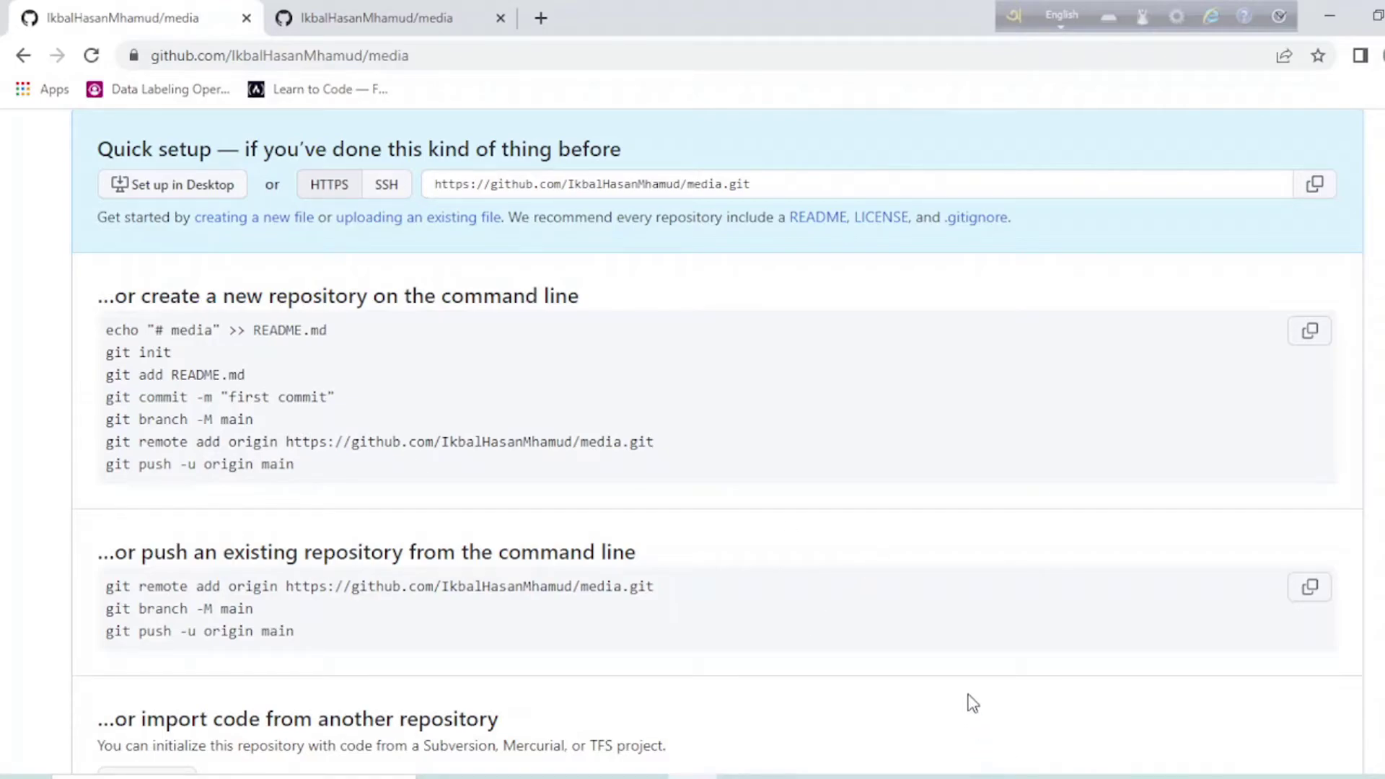
click(979, 777)
key(ctrl+v)
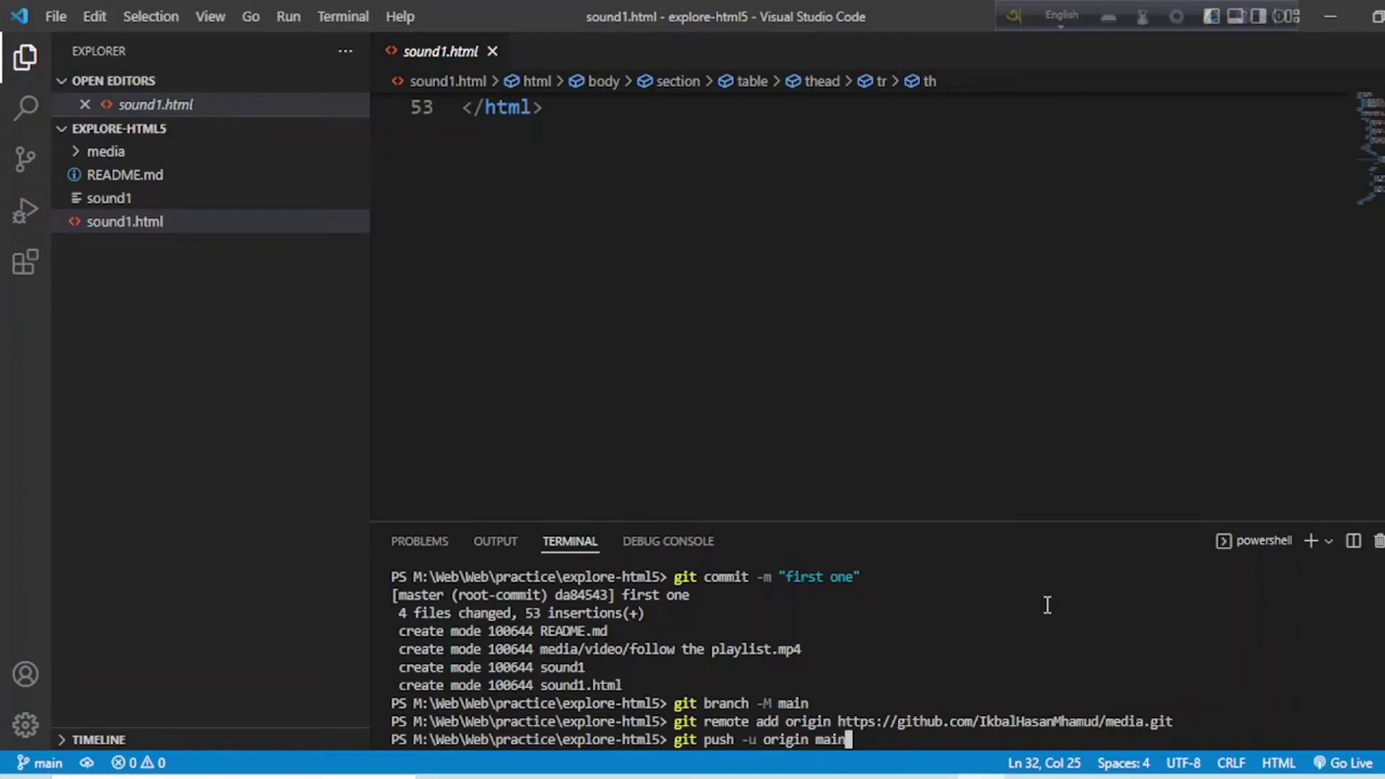
key(Return)
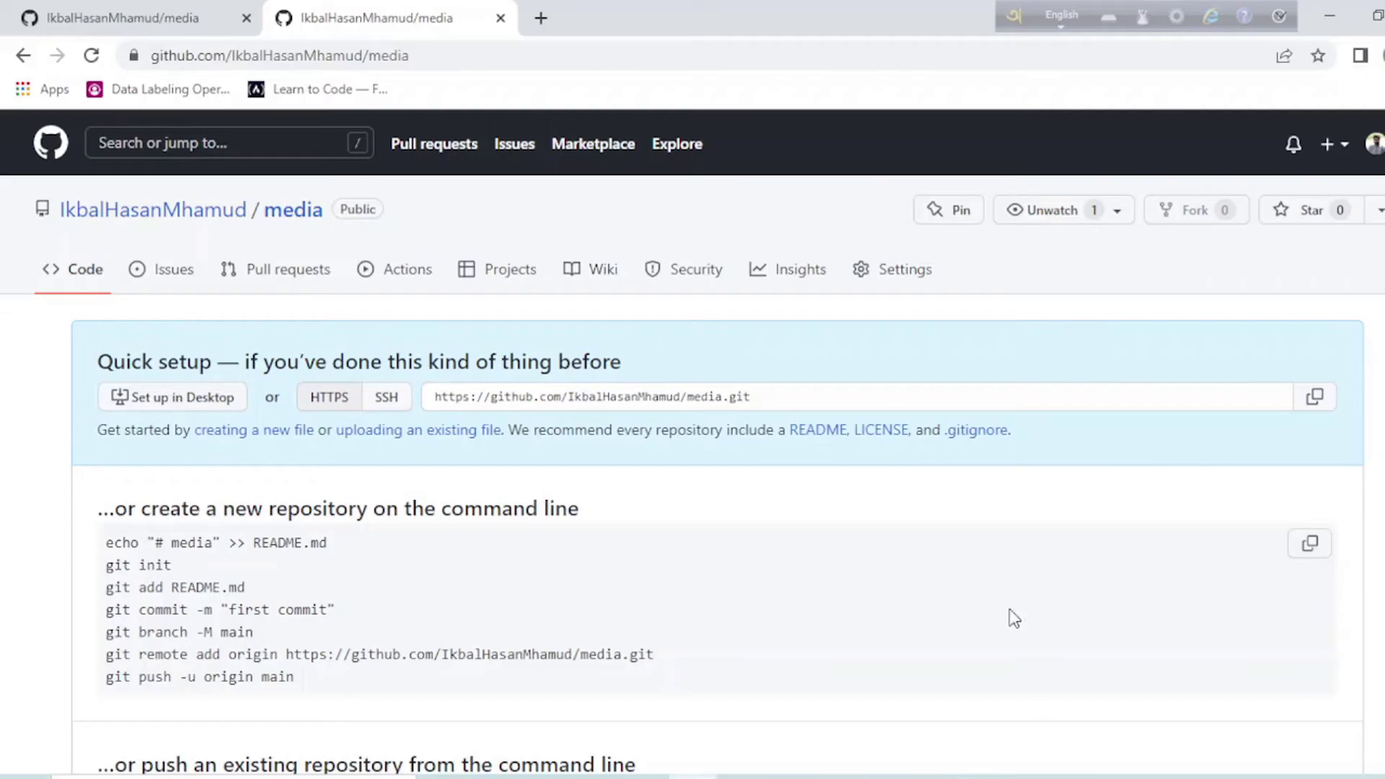
Switch to Chrome and reload the second copy of the media repository page to check the pushed files
click(671, 777)
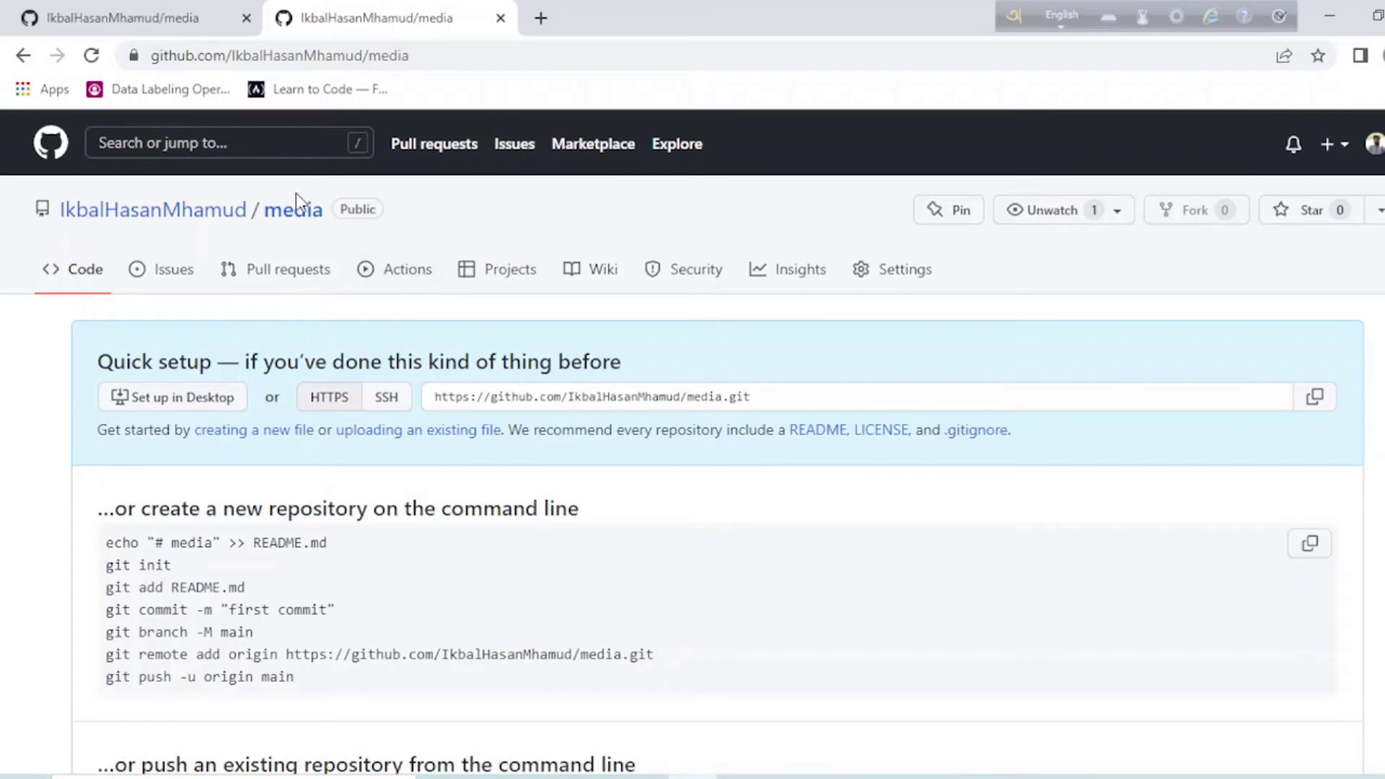
click(91, 56)
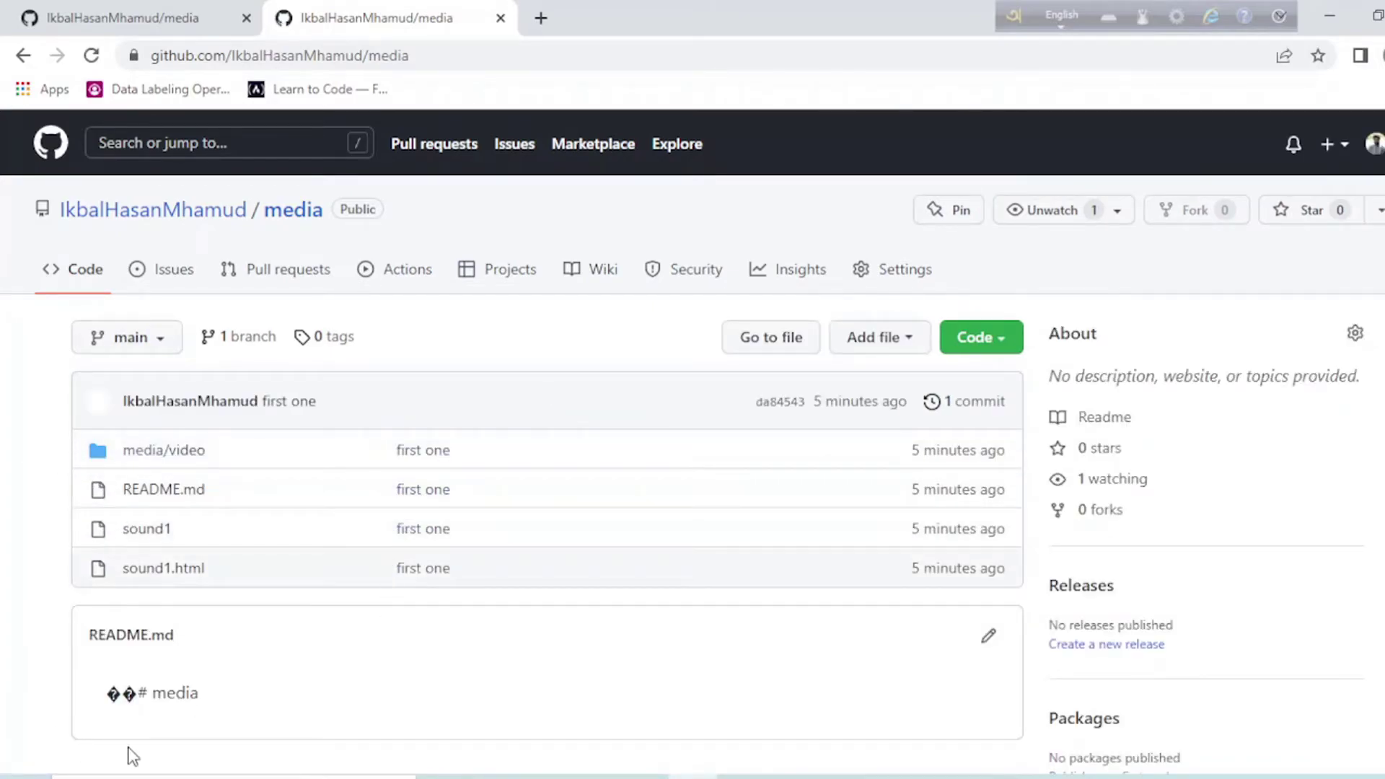
key(alt+Tab)
Open the media repository's settings, look through the General options, and go to the GitHub Pages settings
click(897, 278)
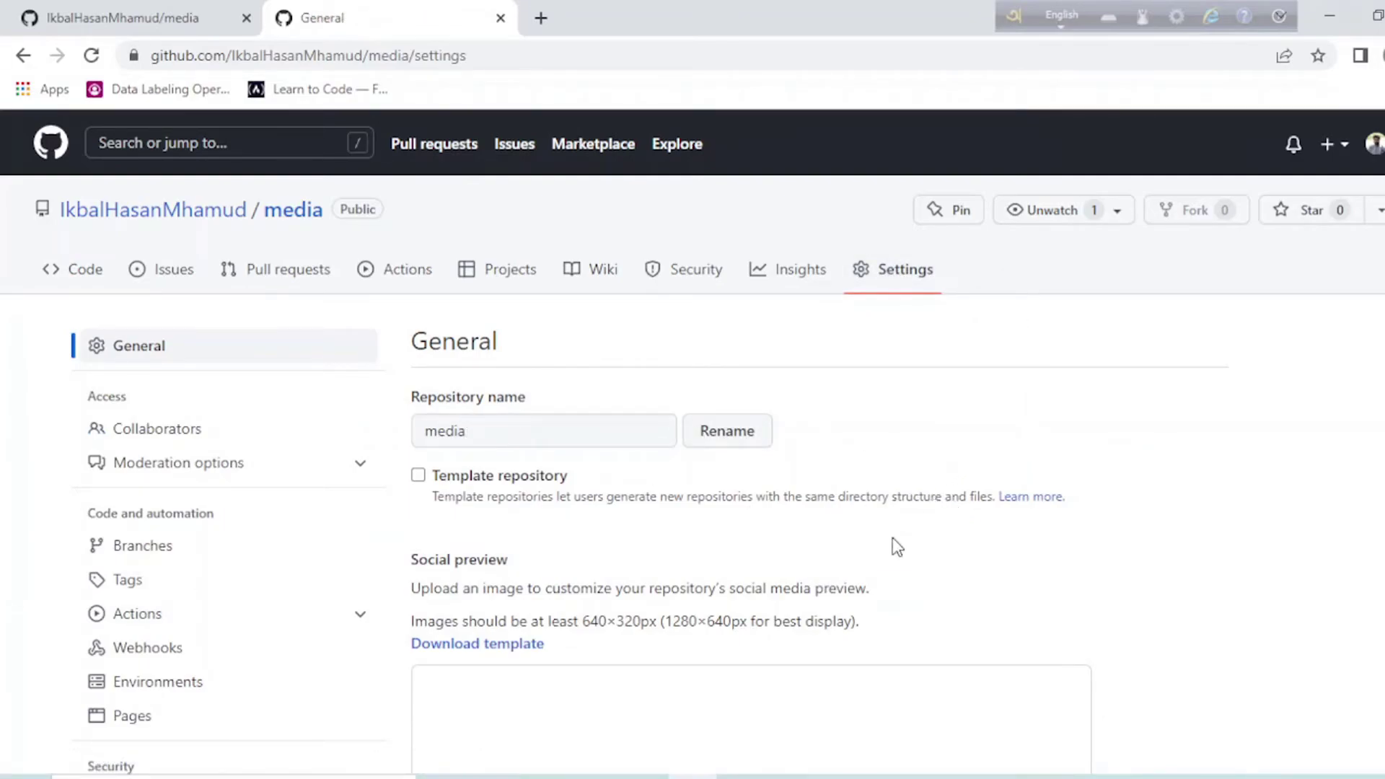
scroll(921, 541, down, 4)
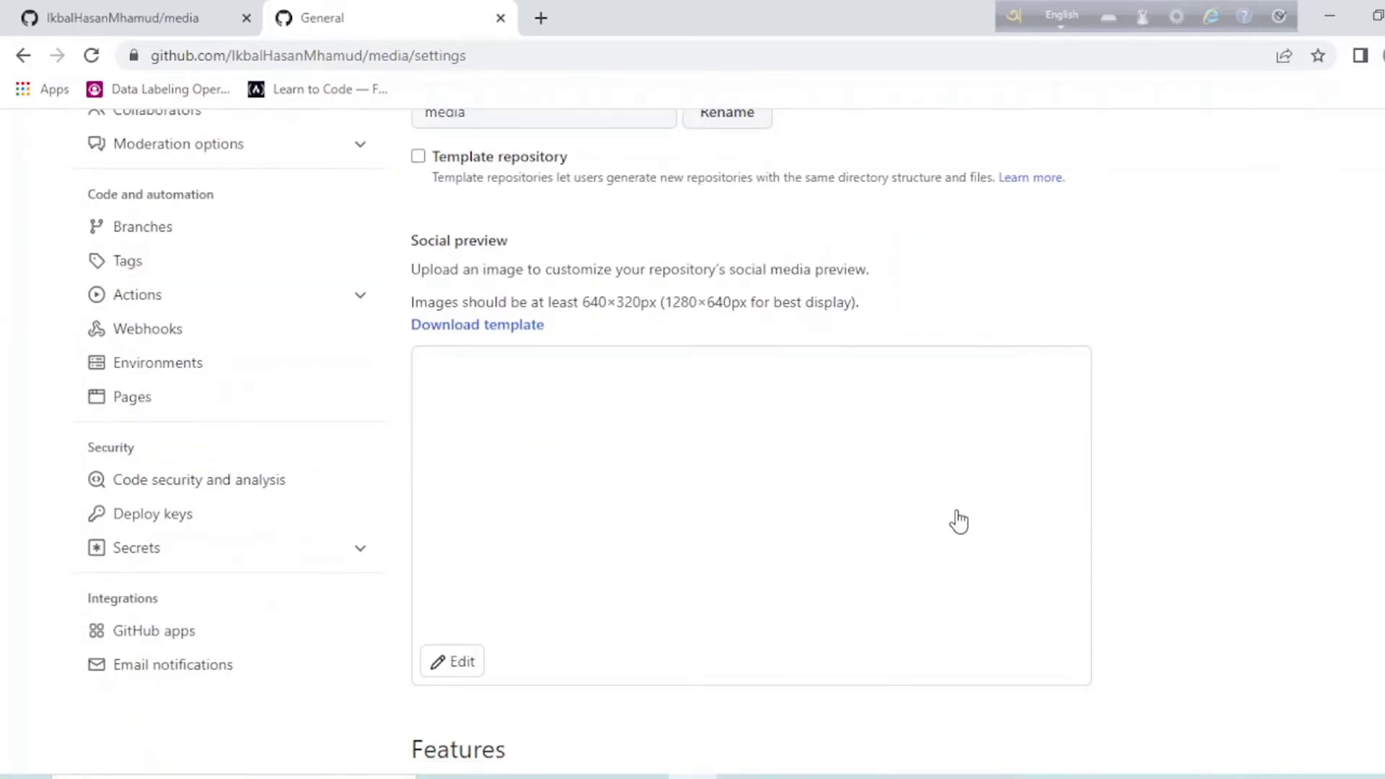
scroll(958, 519, down, 12)
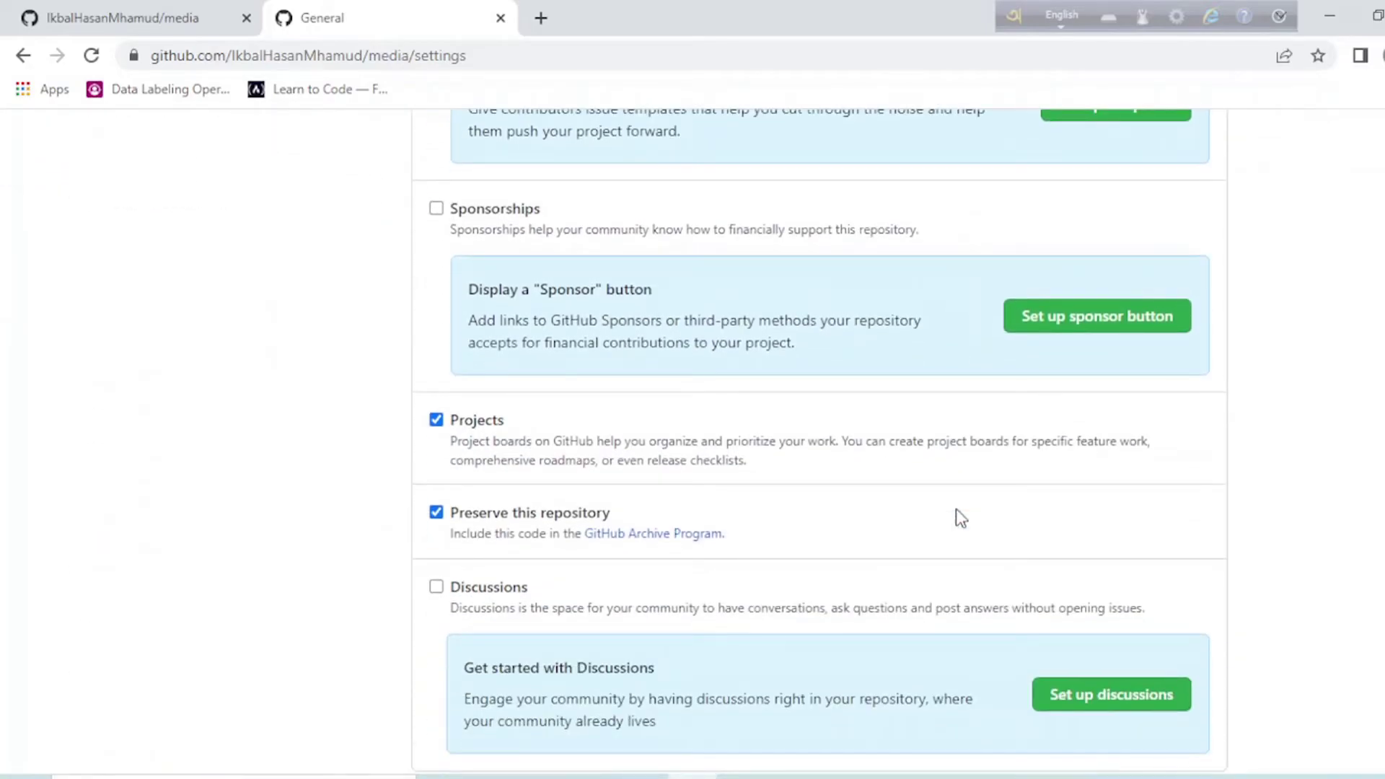
scroll(955, 509, down, 6)
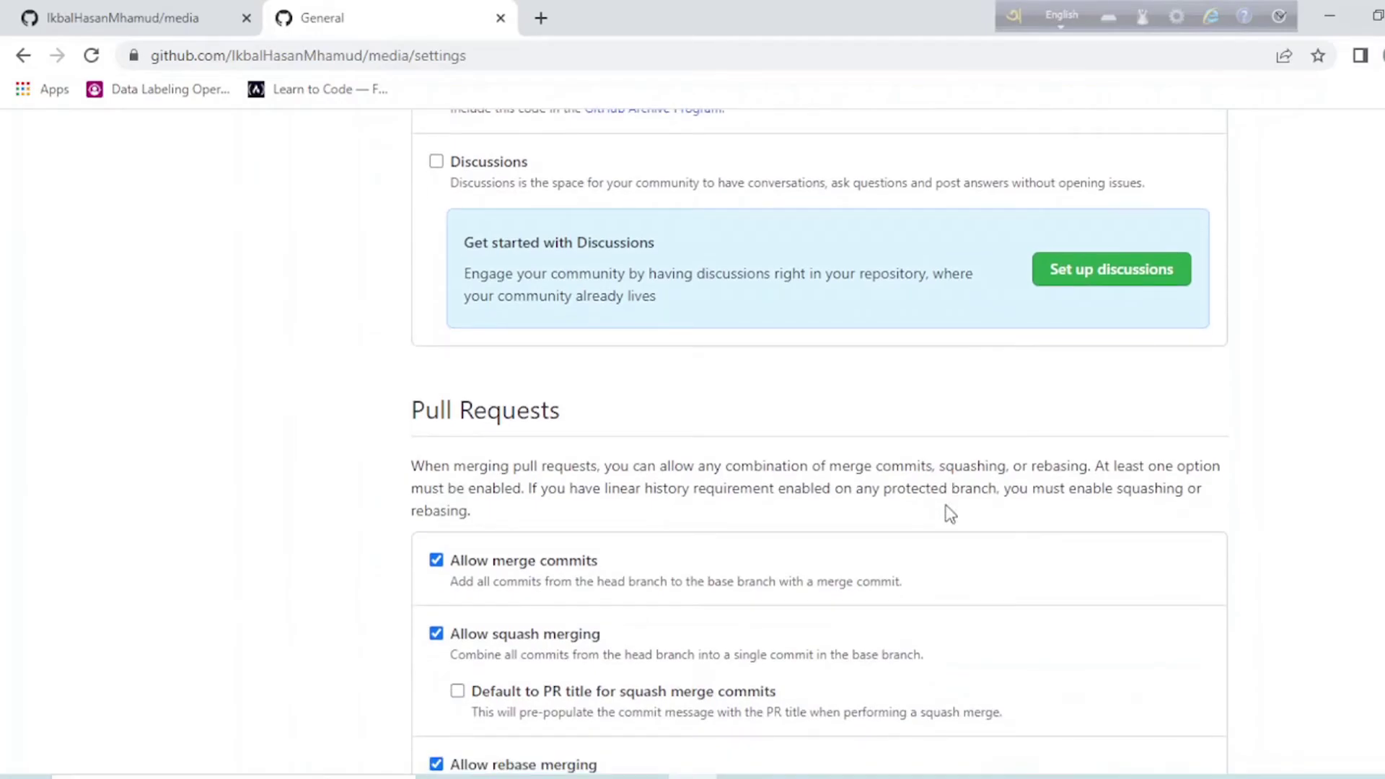
scroll(950, 514, up, 15)
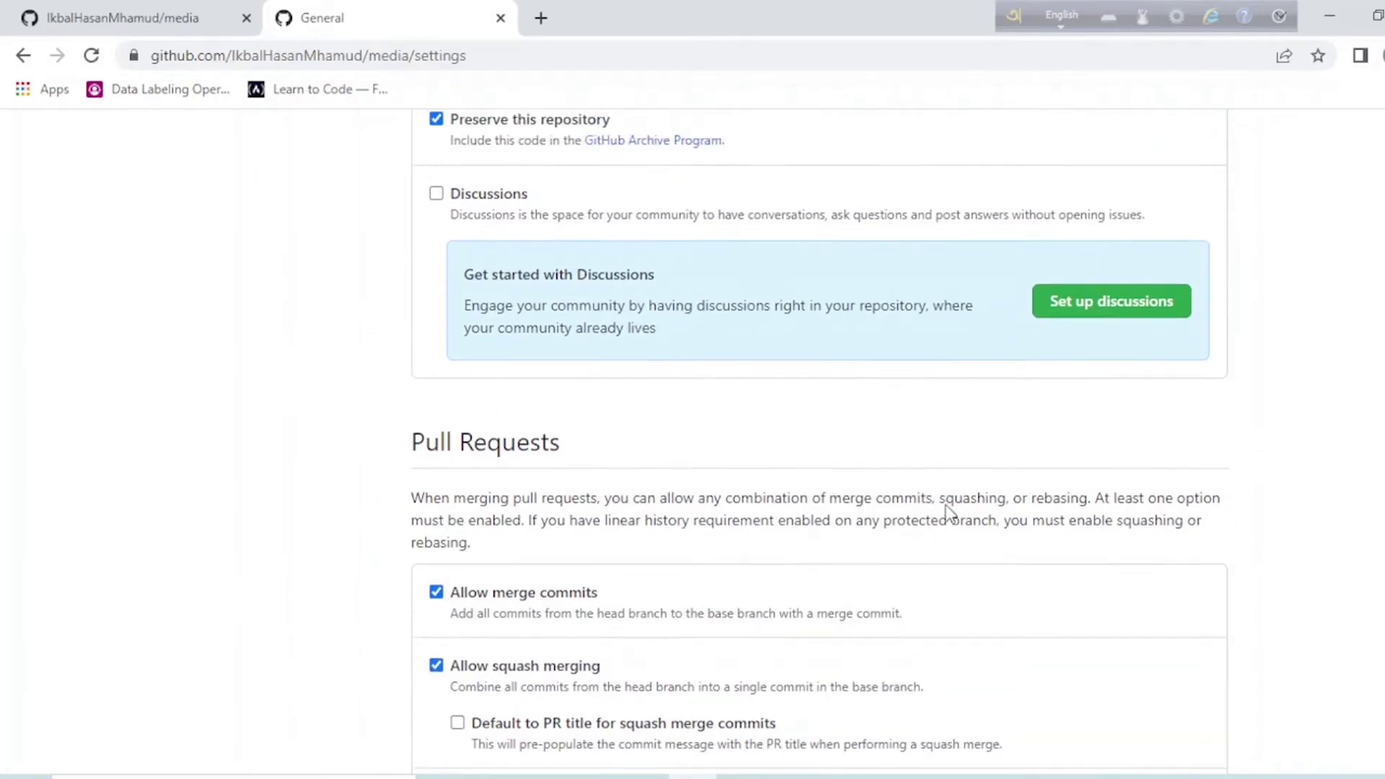
scroll(948, 516, up, 3)
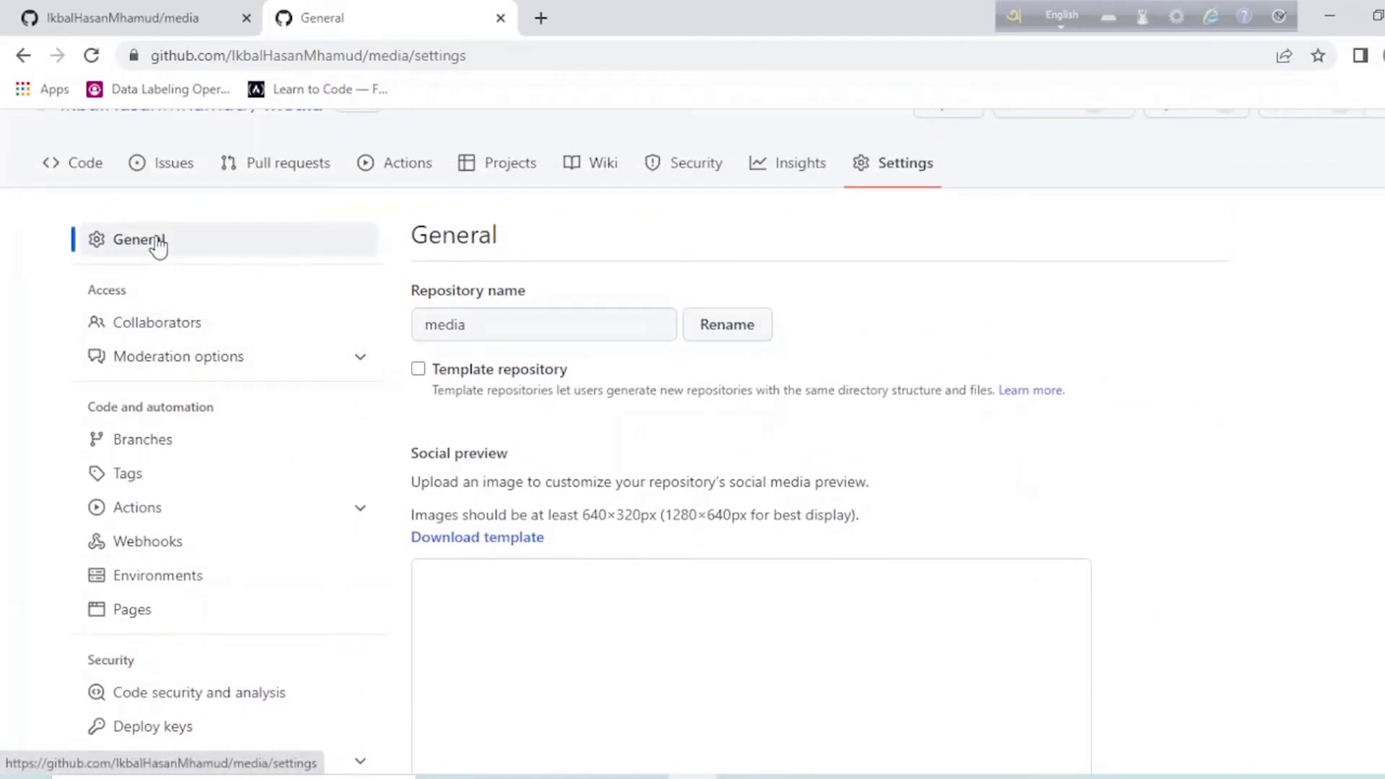
click(155, 609)
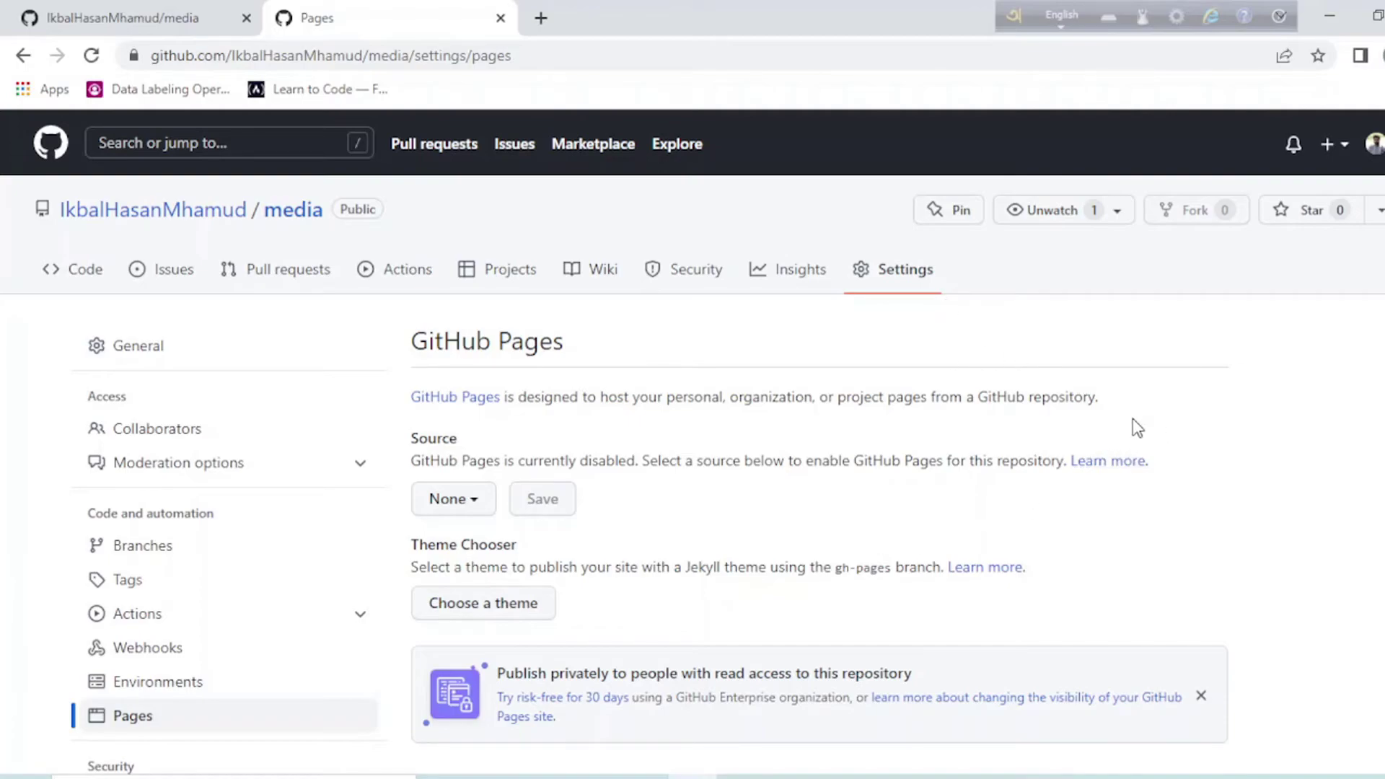
Set the GitHub Pages source to the main branch with the / (root) folder and save it
scroll(1093, 404, down, 1)
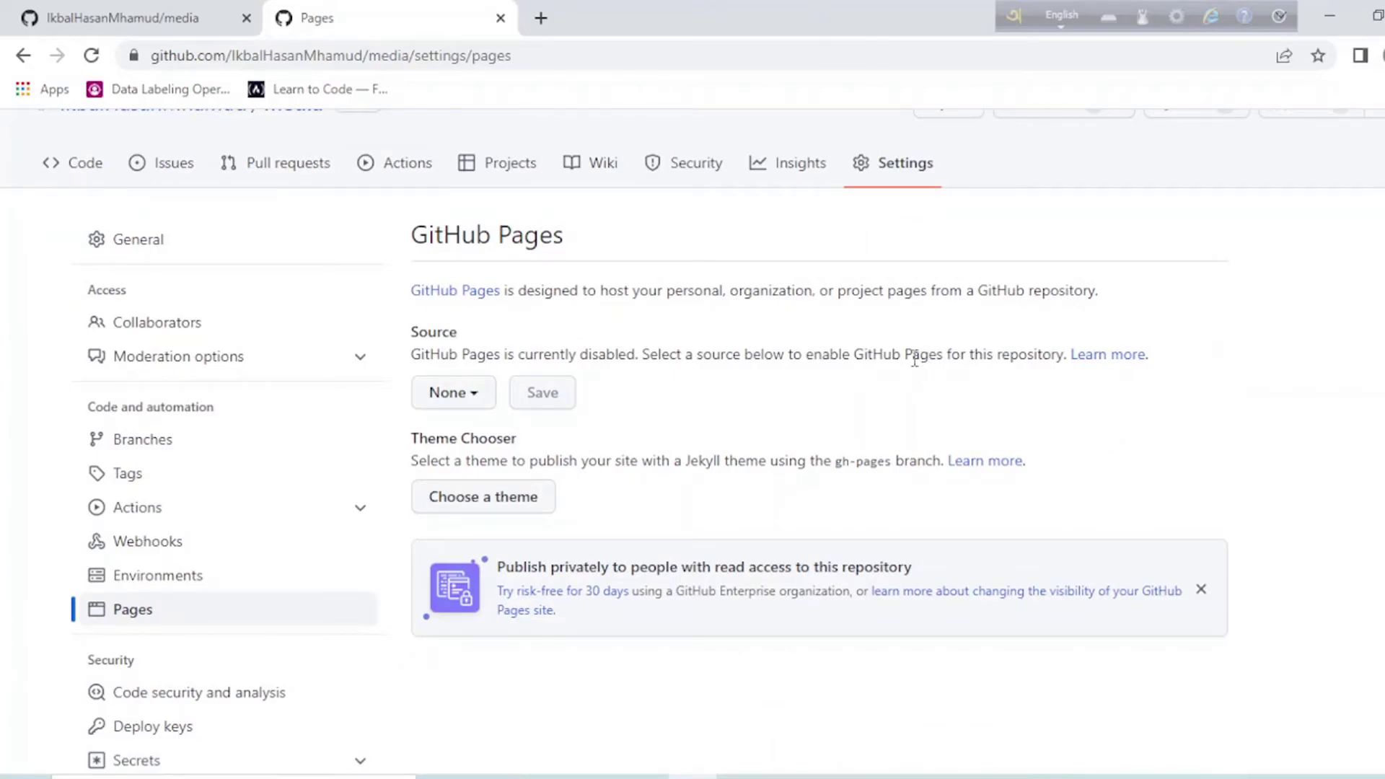
scroll(914, 358, up, 1)
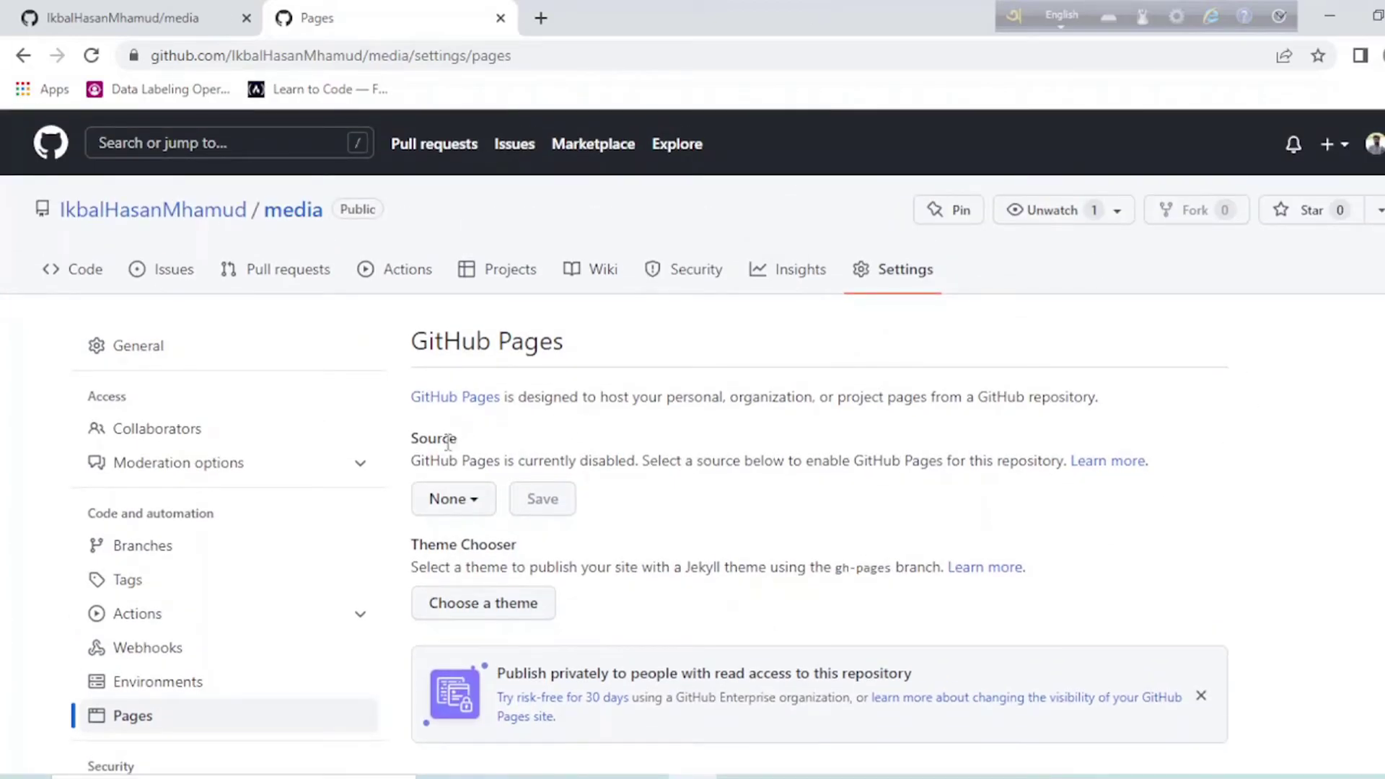
click(484, 509)
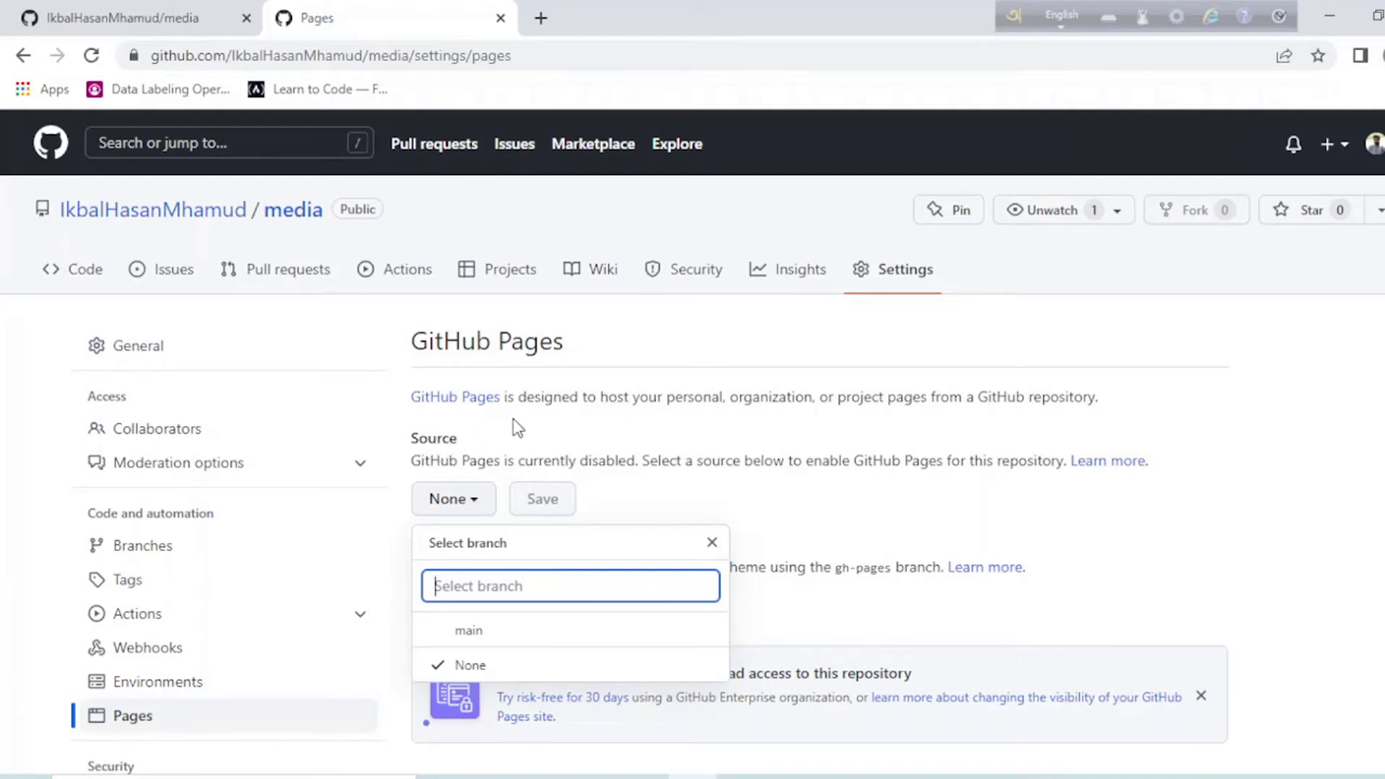
click(496, 667)
click(472, 499)
click(503, 635)
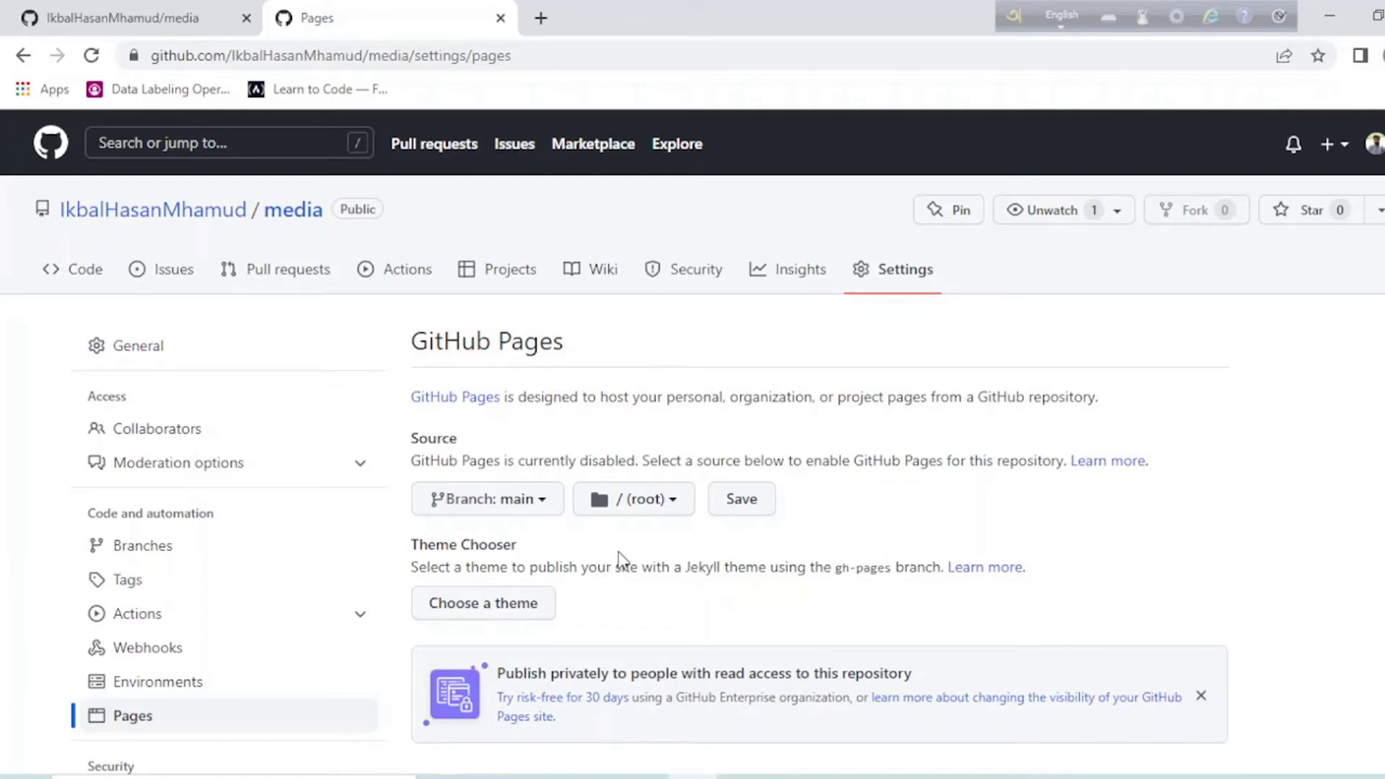
click(676, 501)
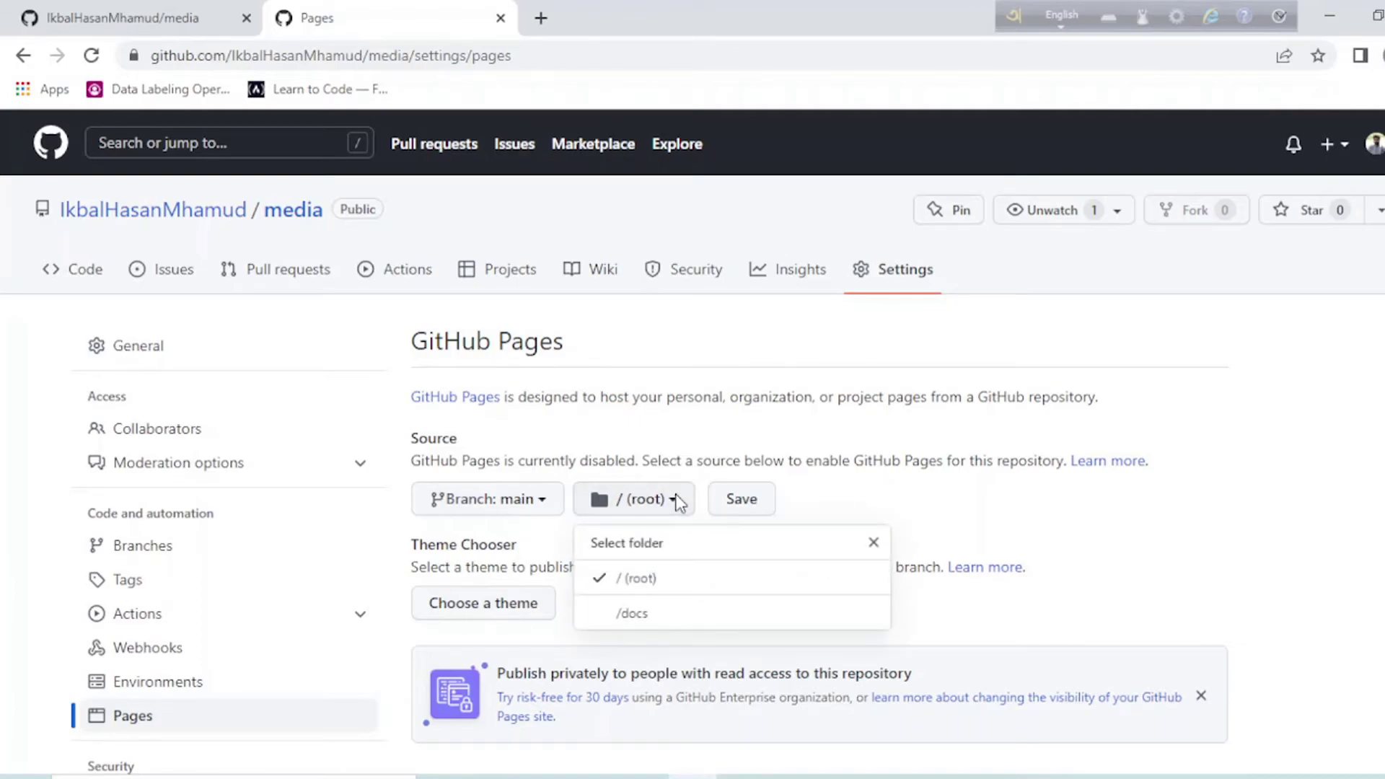
click(676, 501)
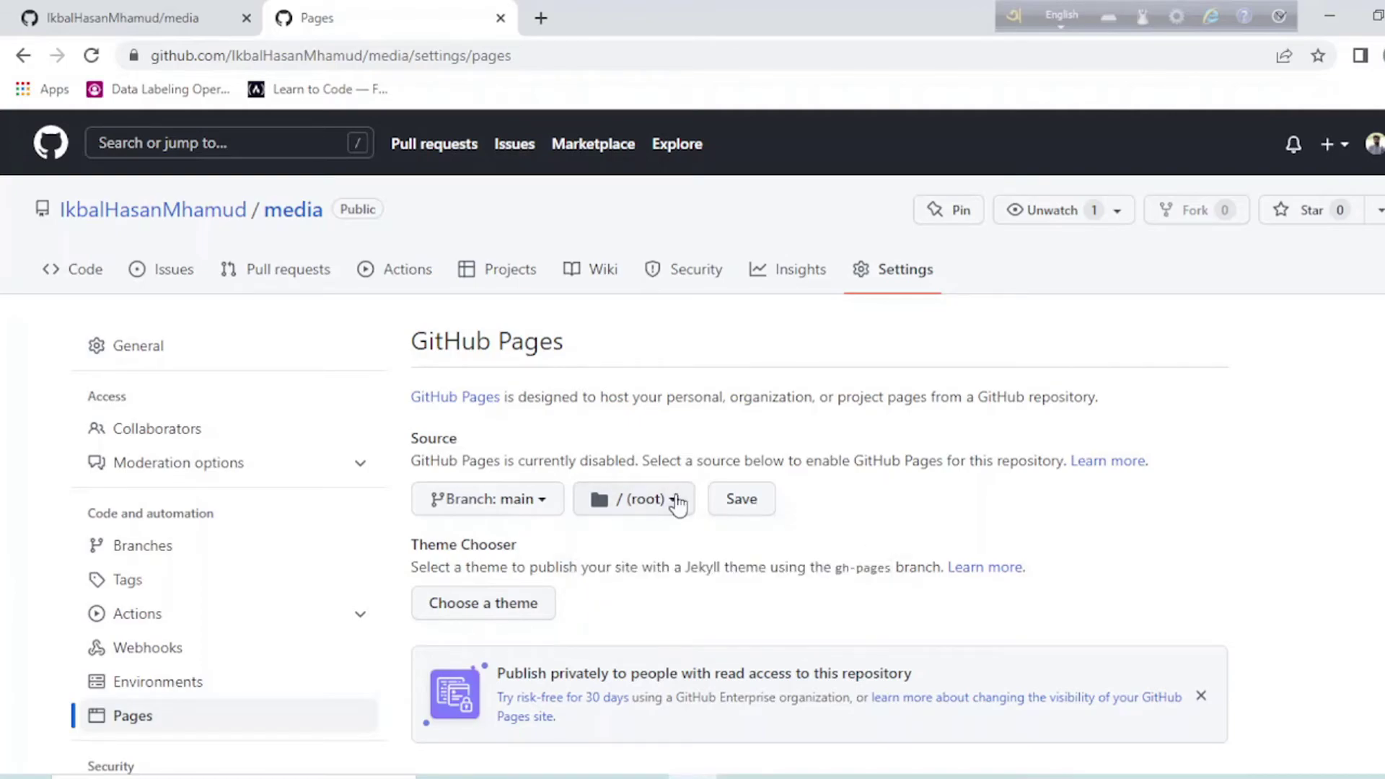
click(753, 513)
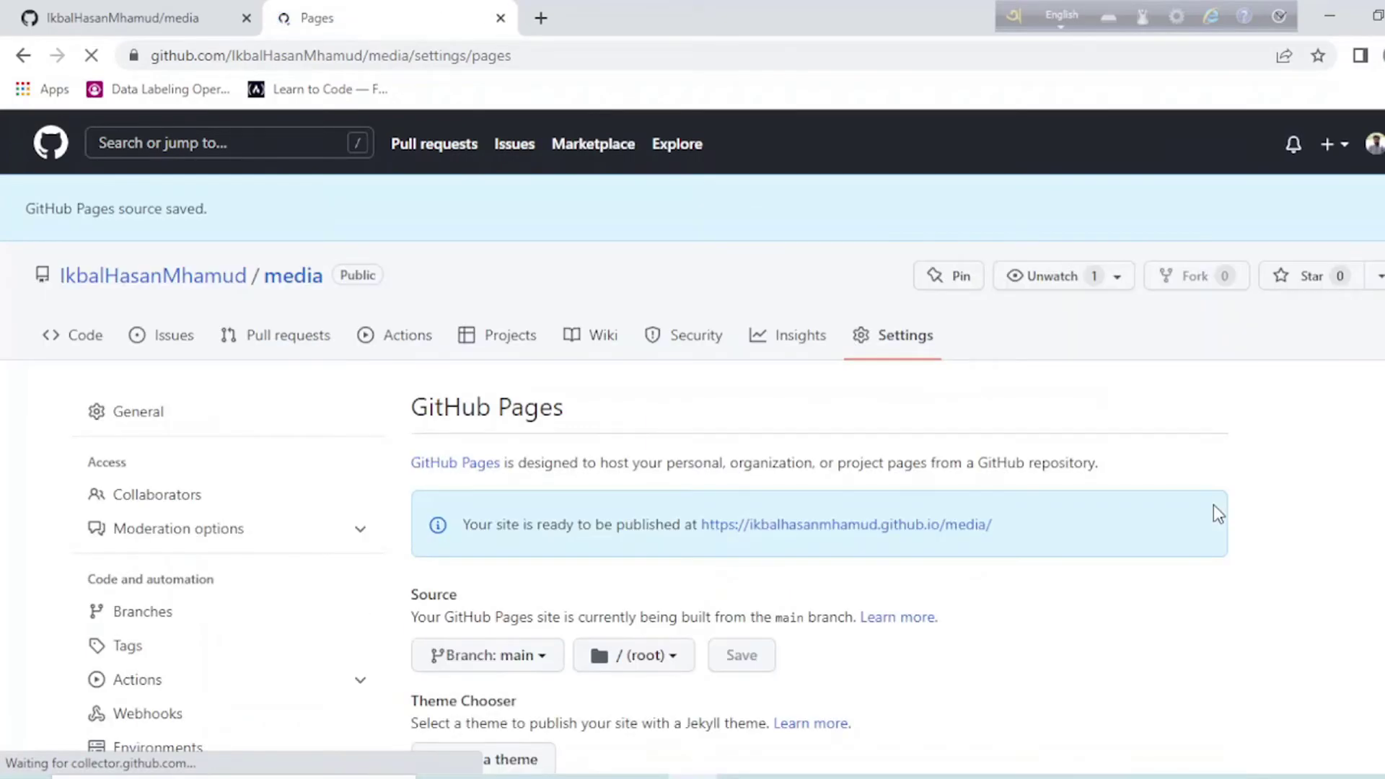
Open the published site's link from the GitHub Pages settings in a new browser tab and view the page
scroll(1344, 507, down, 2)
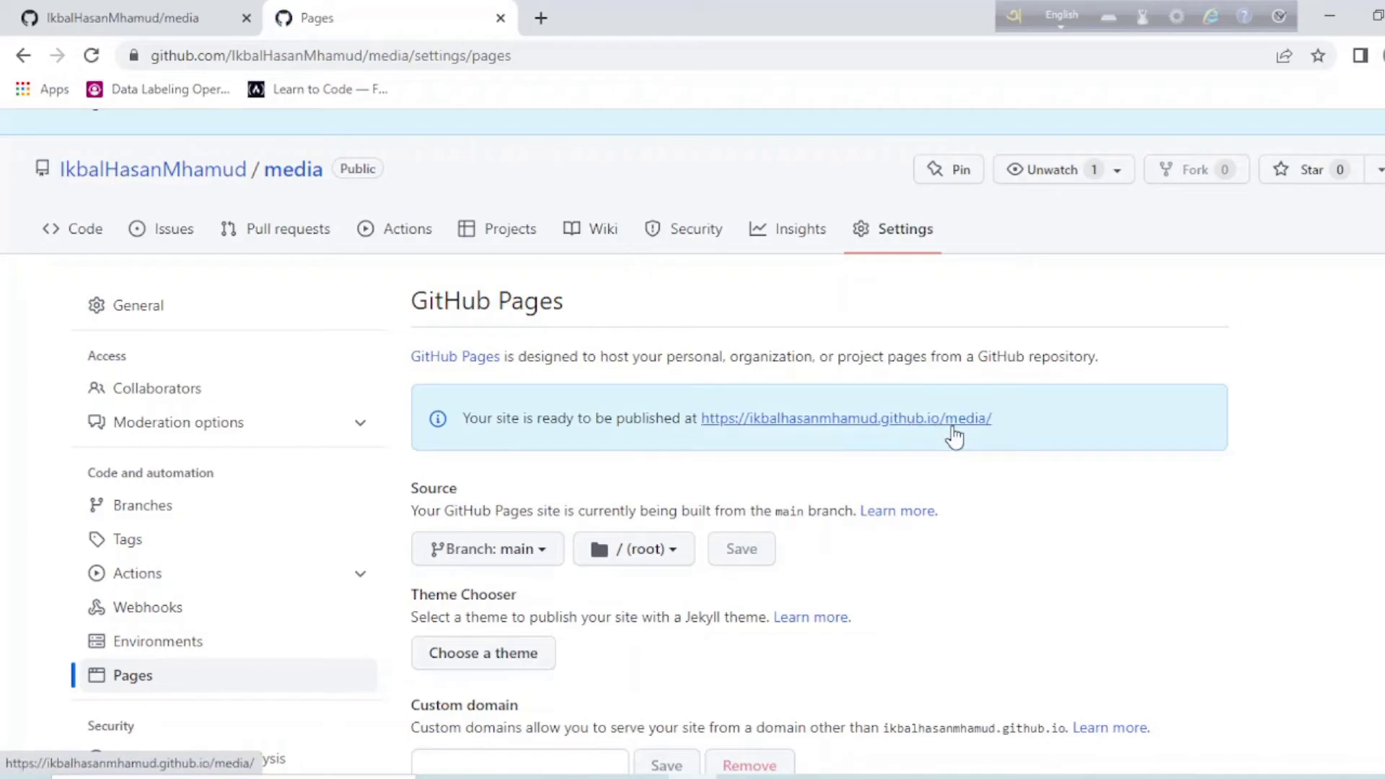
right_click(864, 425)
click(906, 437)
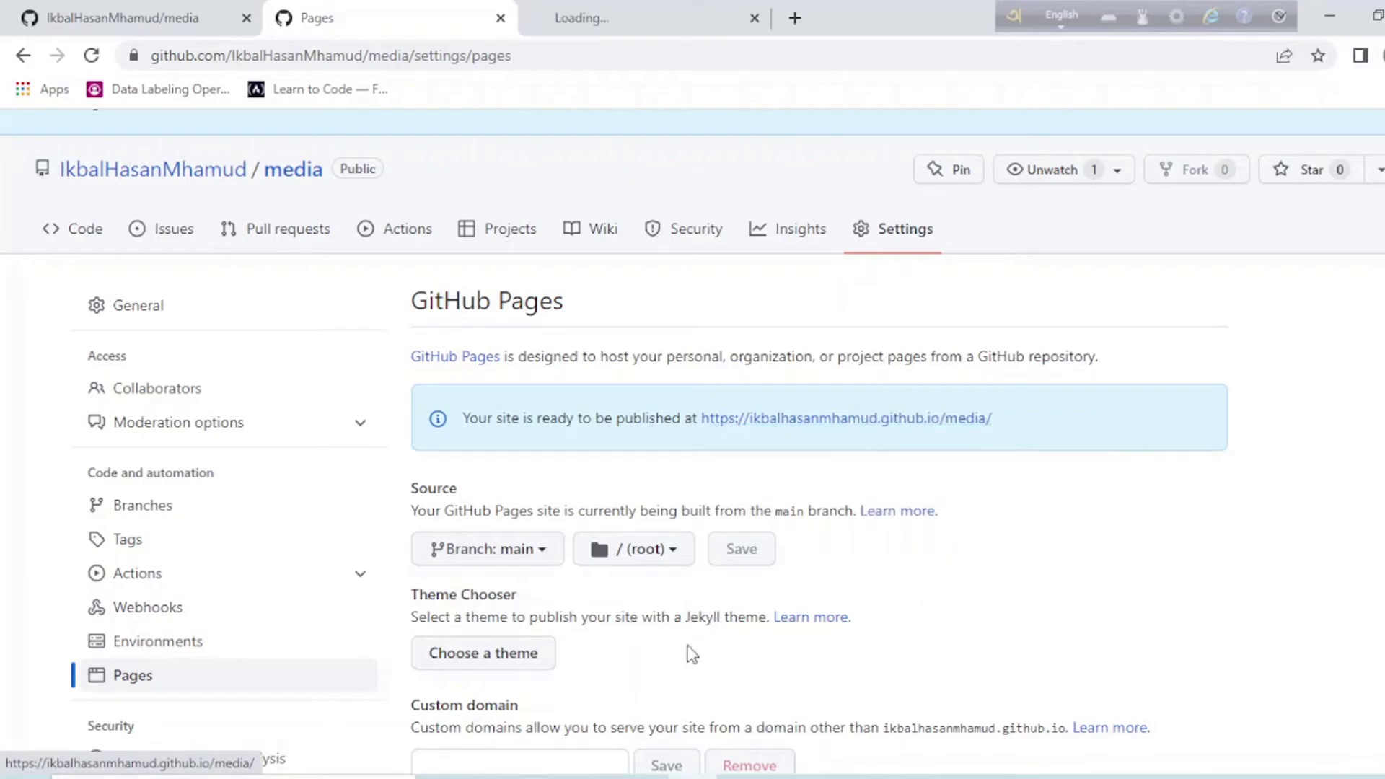
click(559, 8)
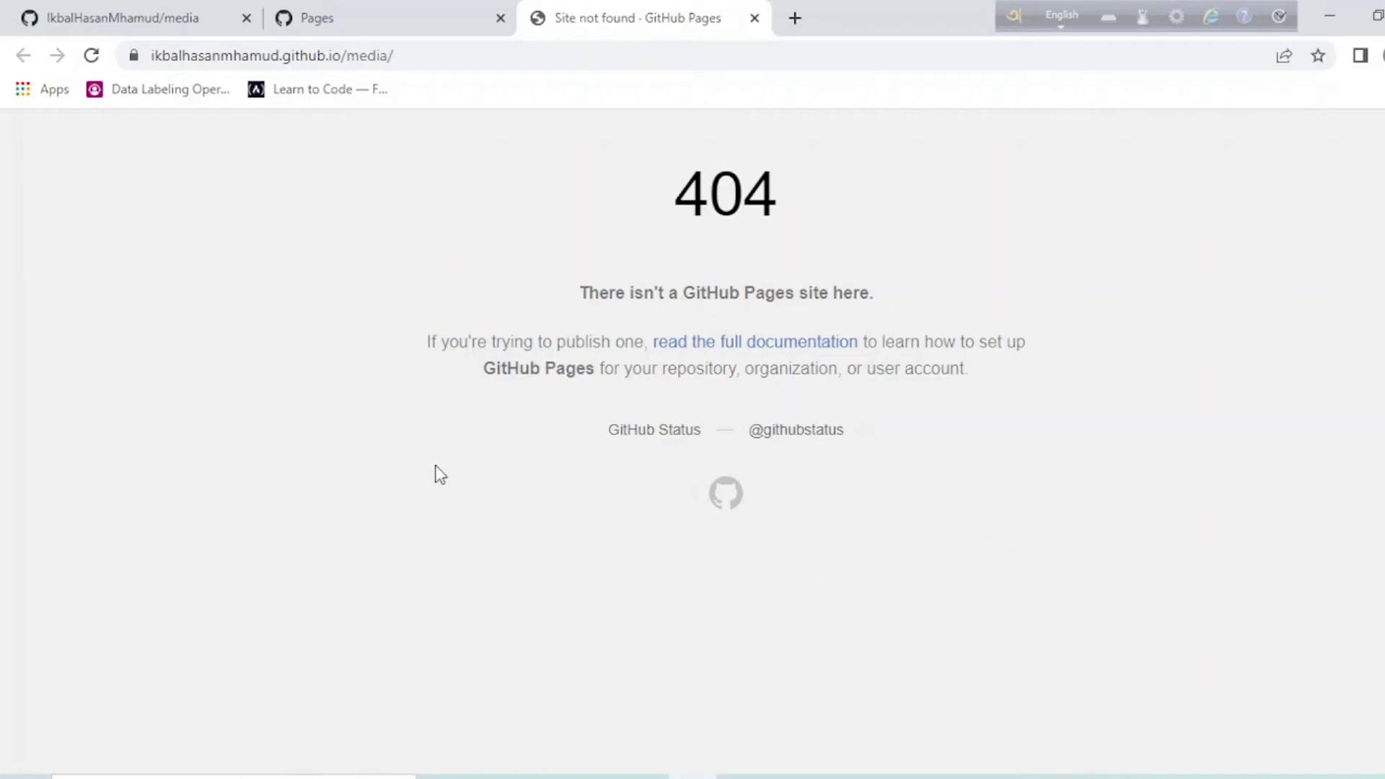
Return to the GitHub Pages settings and review the publishing options, including the available source folders, without changing them
click(389, 16)
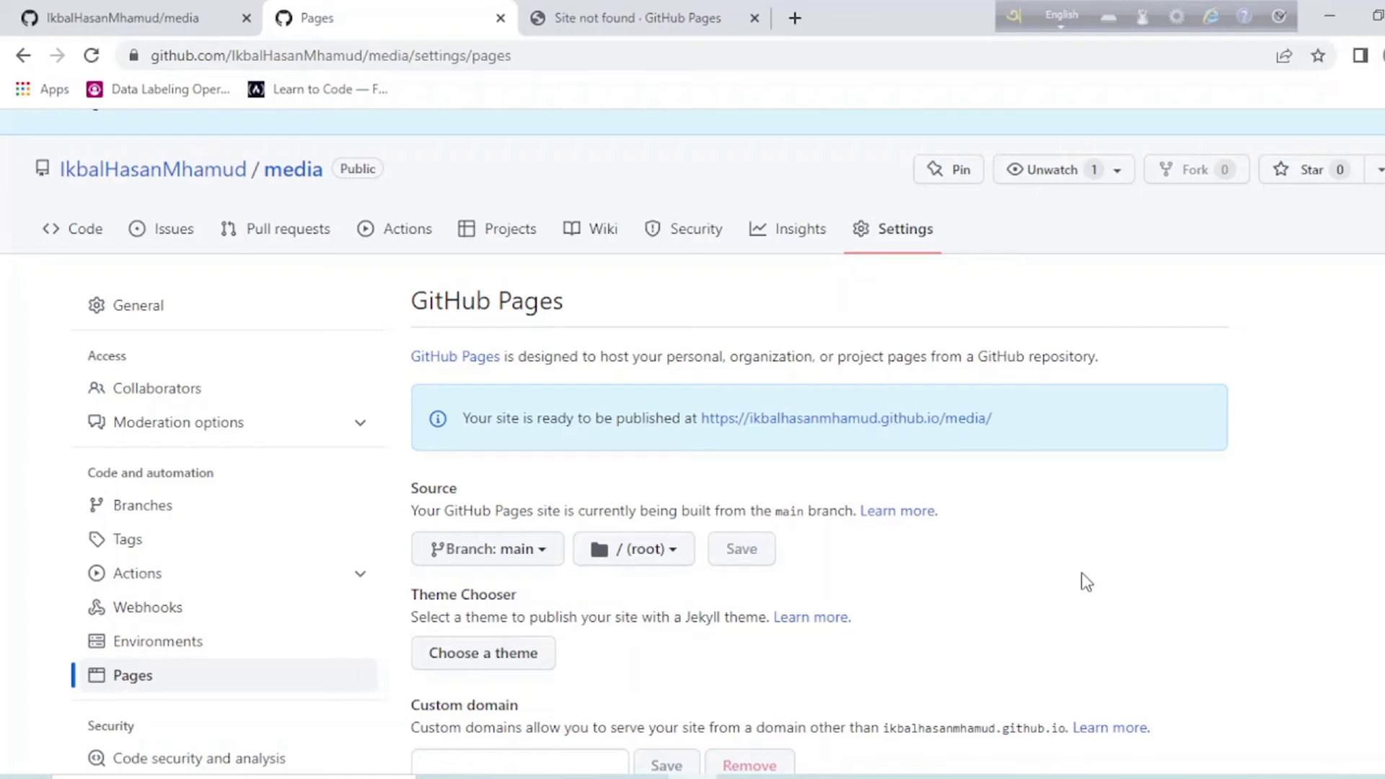
scroll(1080, 573, down, 1)
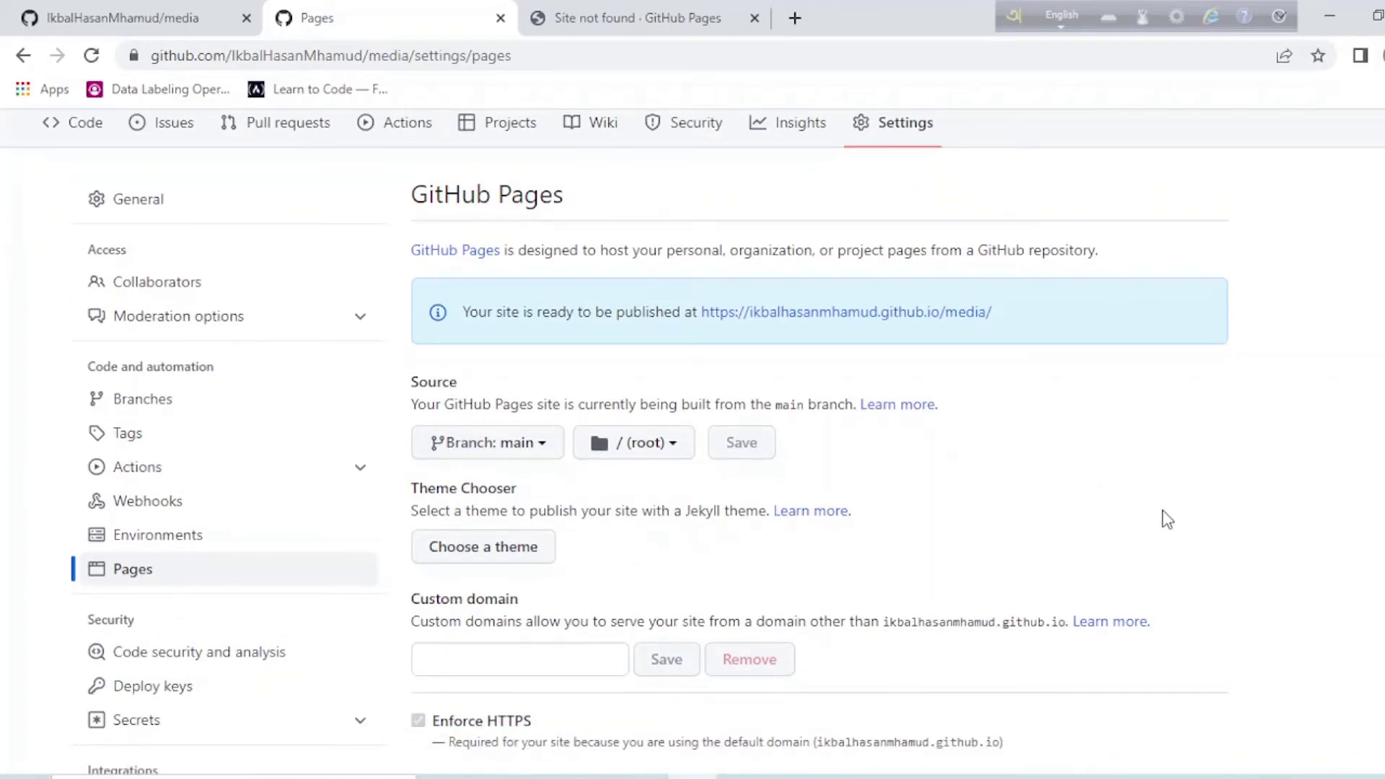
scroll(1166, 518, down, 4)
scroll(1172, 517, up, 3)
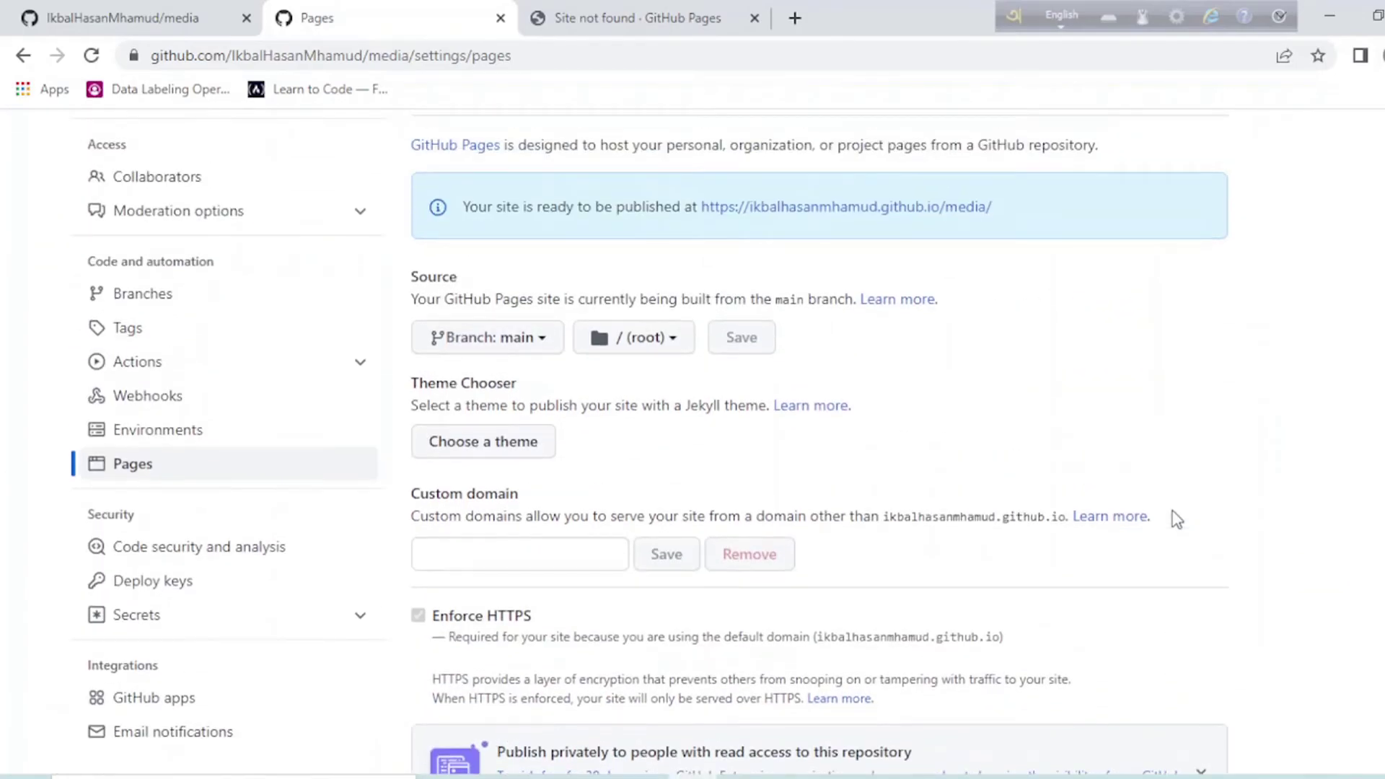
scroll(1177, 520, up, 1)
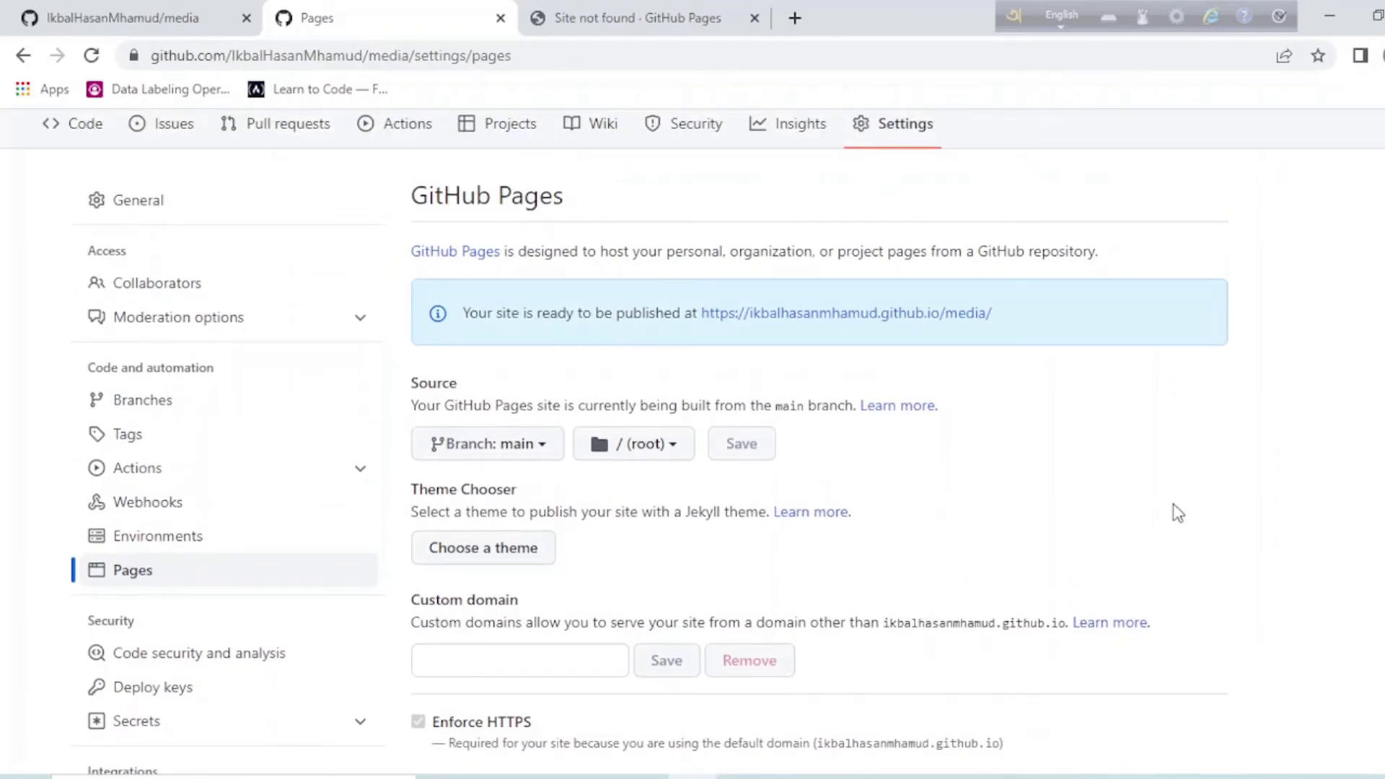
click(673, 443)
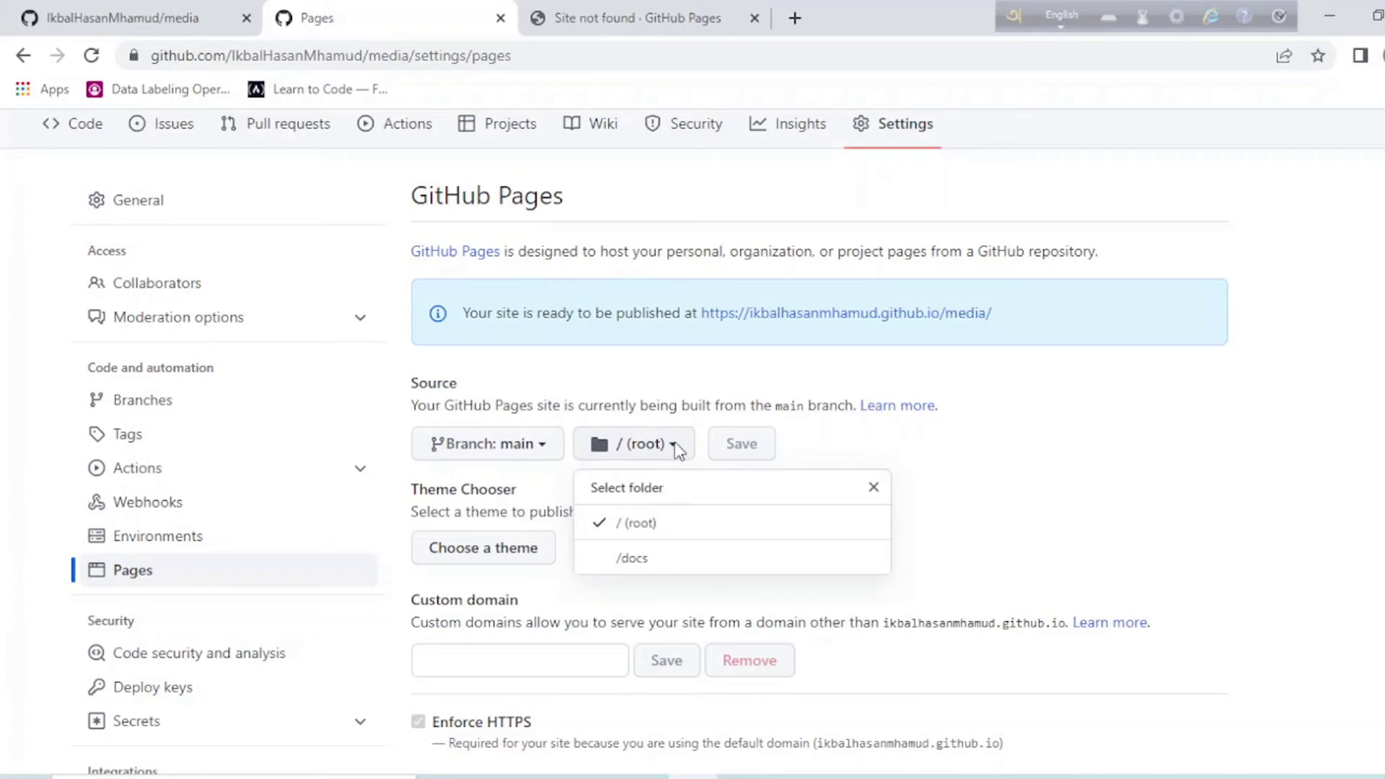
click(1235, 459)
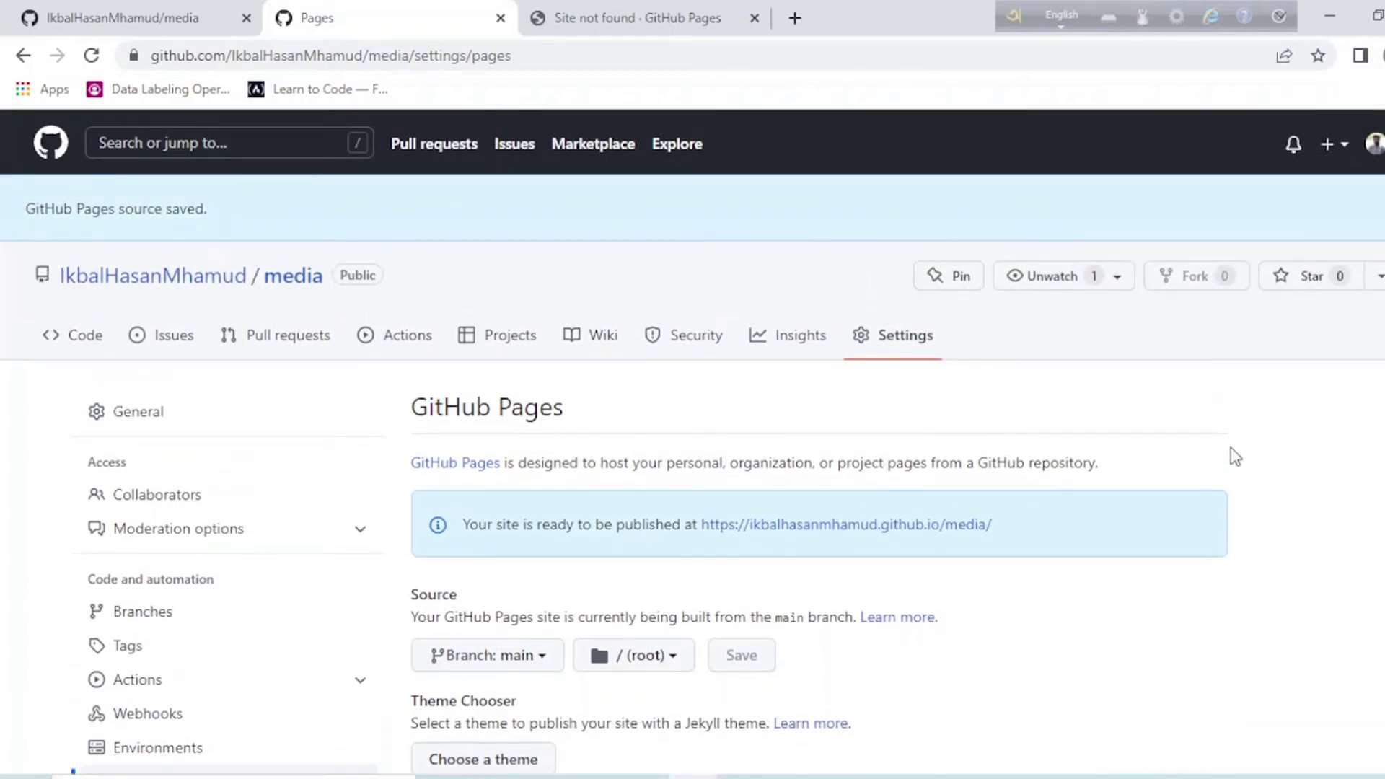
scroll(1232, 460, down, 3)
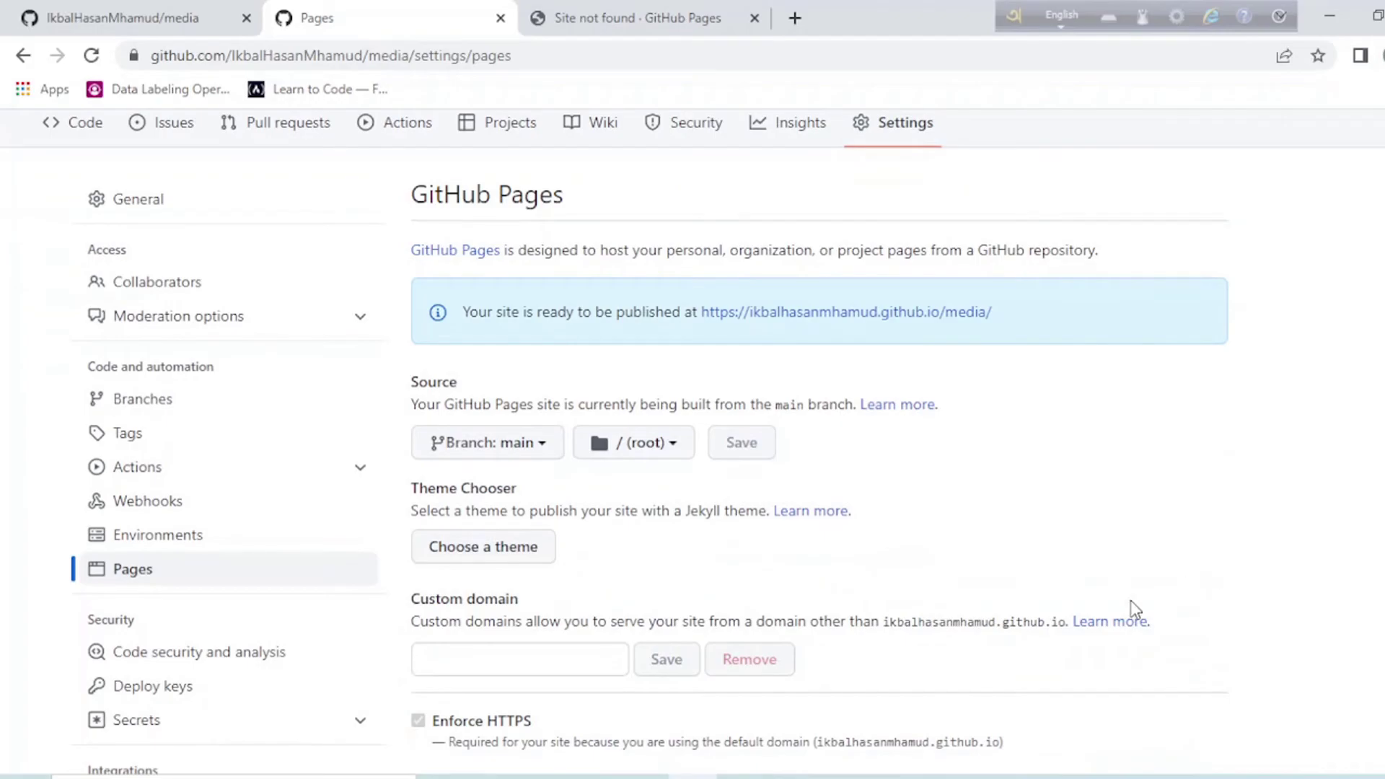
Check the published site's page and the original repository setup page again, and switch to Visual Studio Code
click(674, 6)
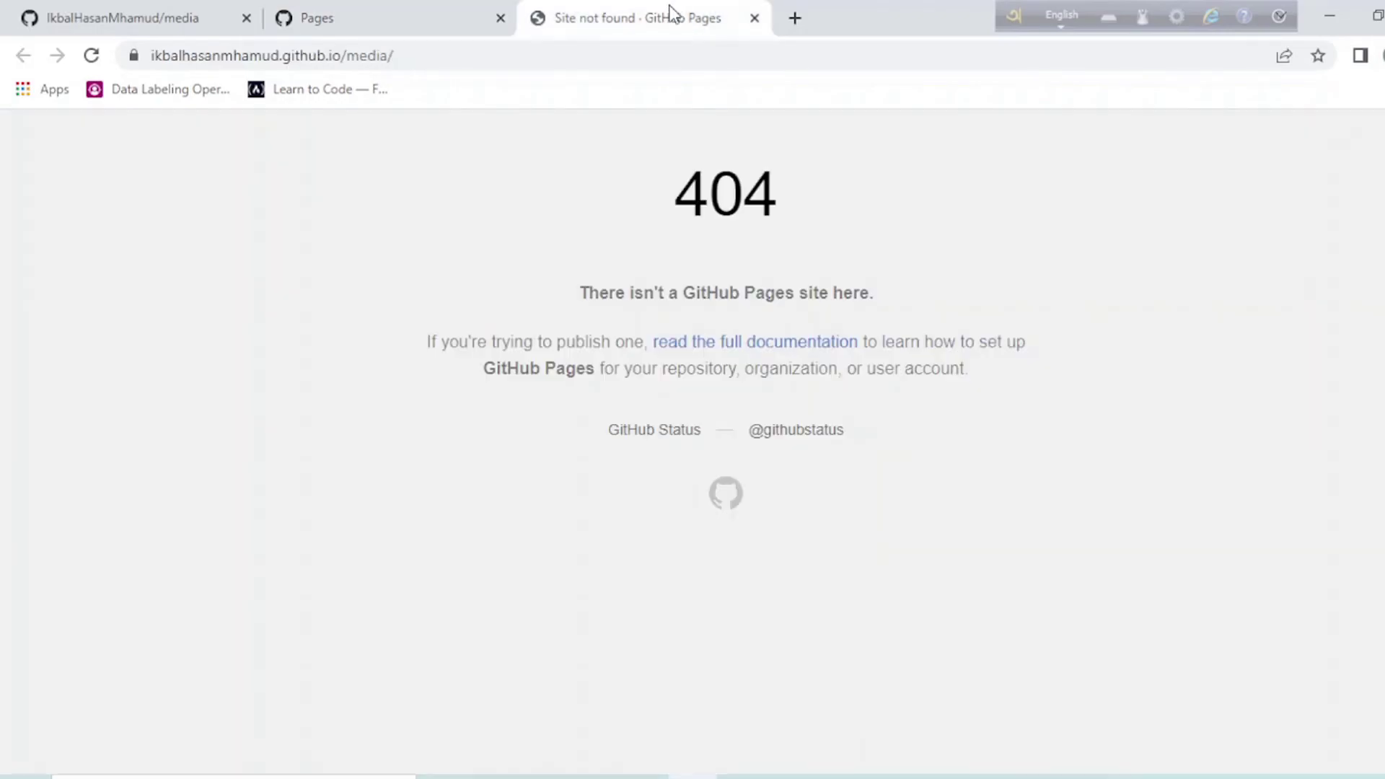
click(75, 6)
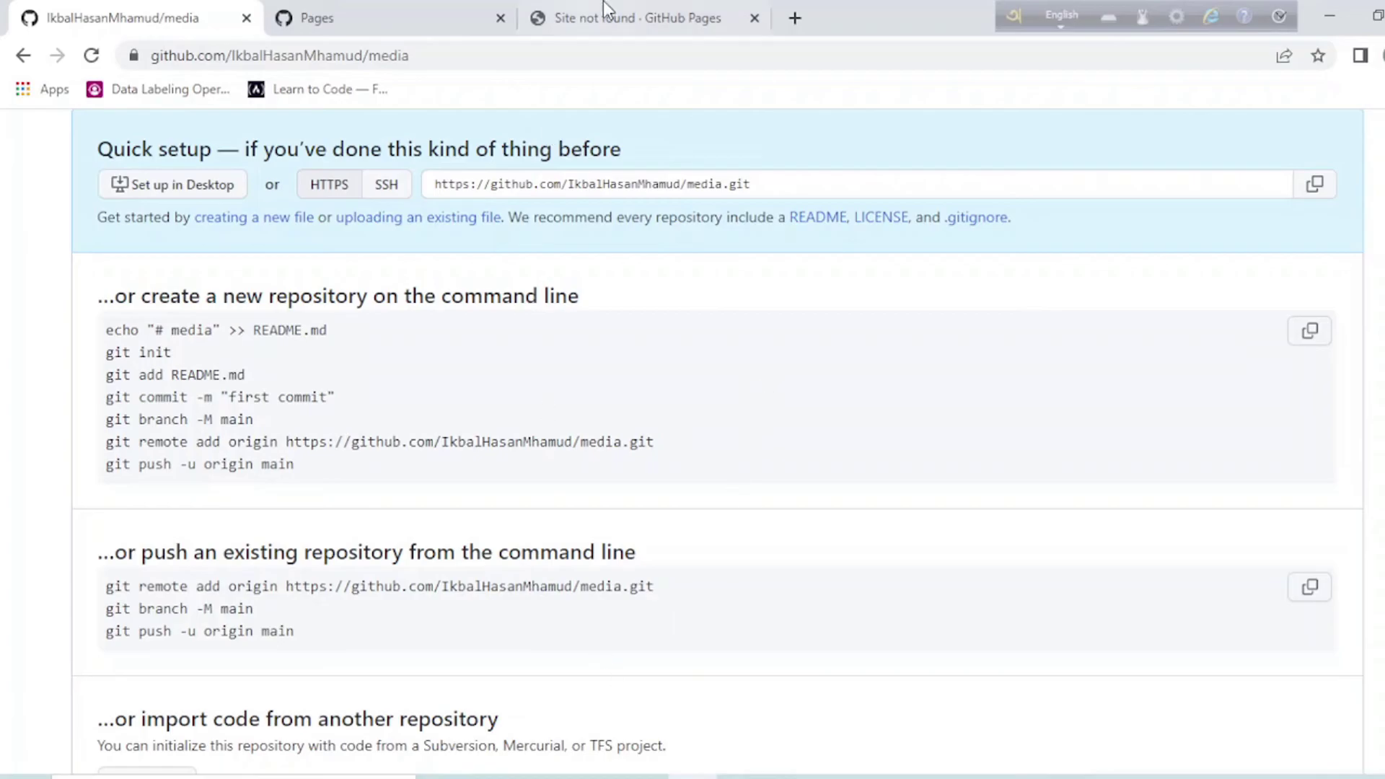
click(632, 3)
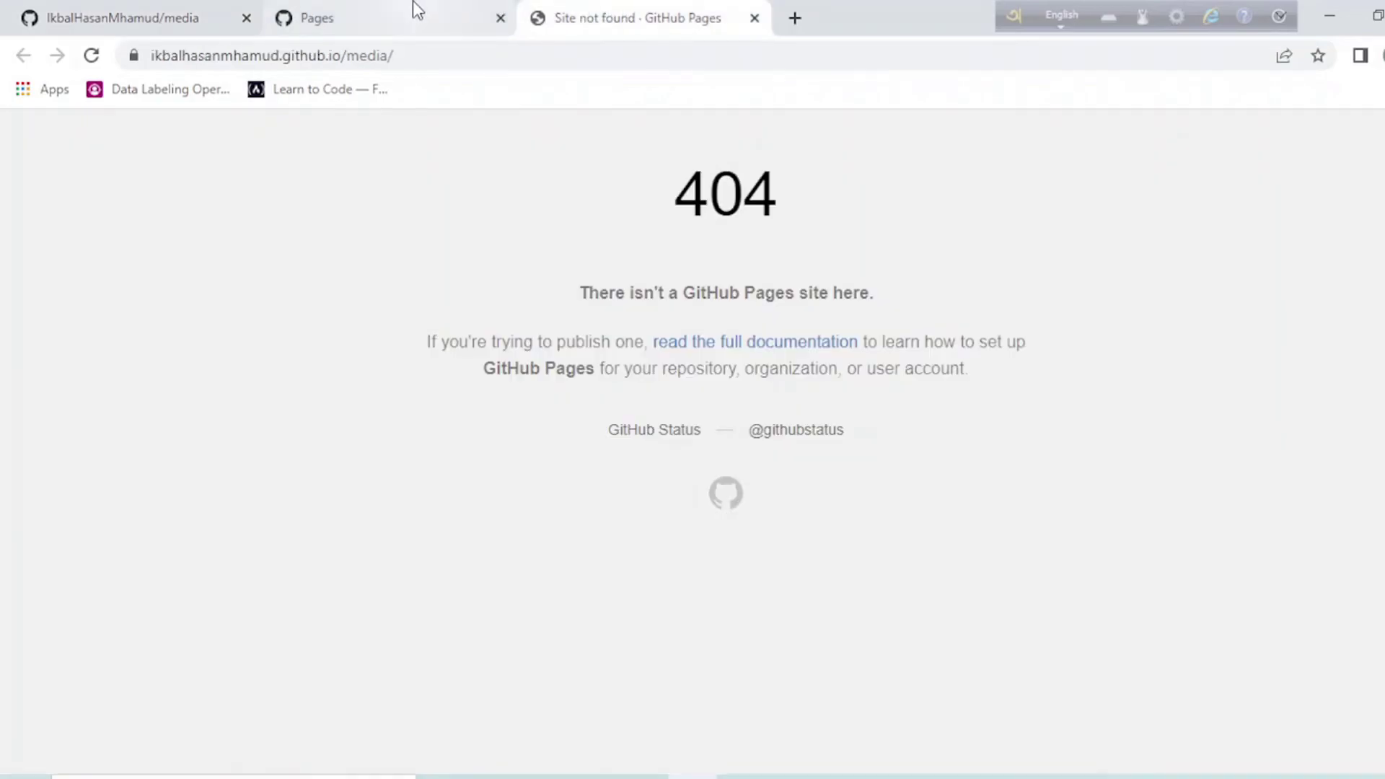
click(174, 1)
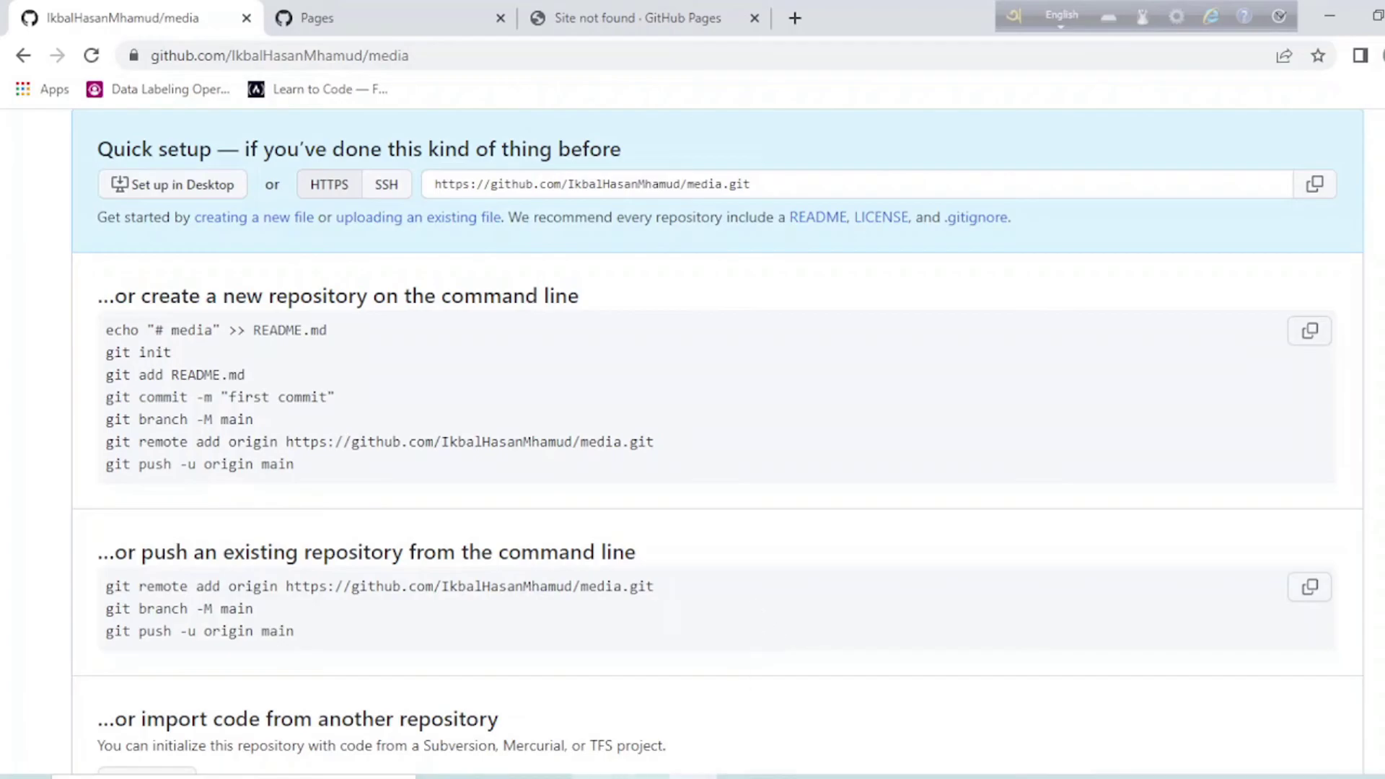
click(639, 9)
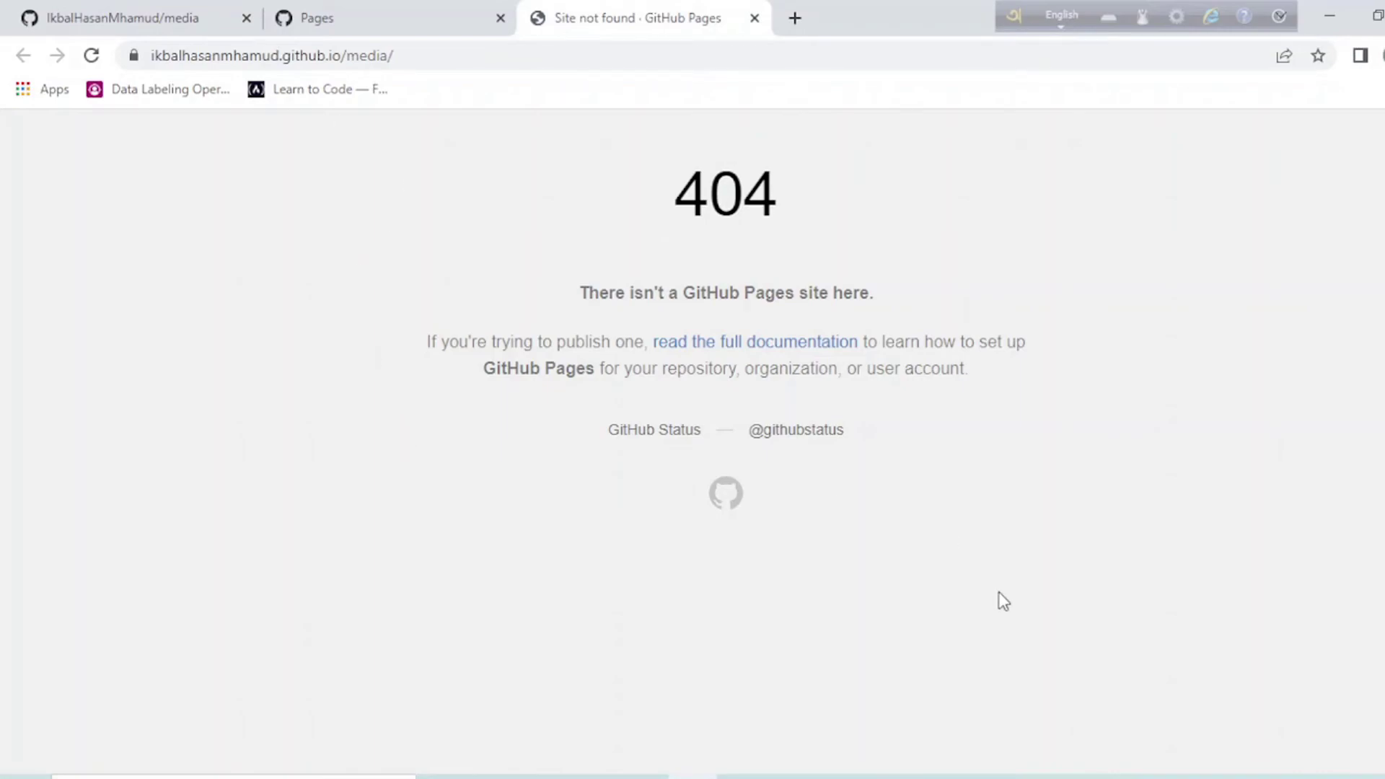
key(alt+Tab)
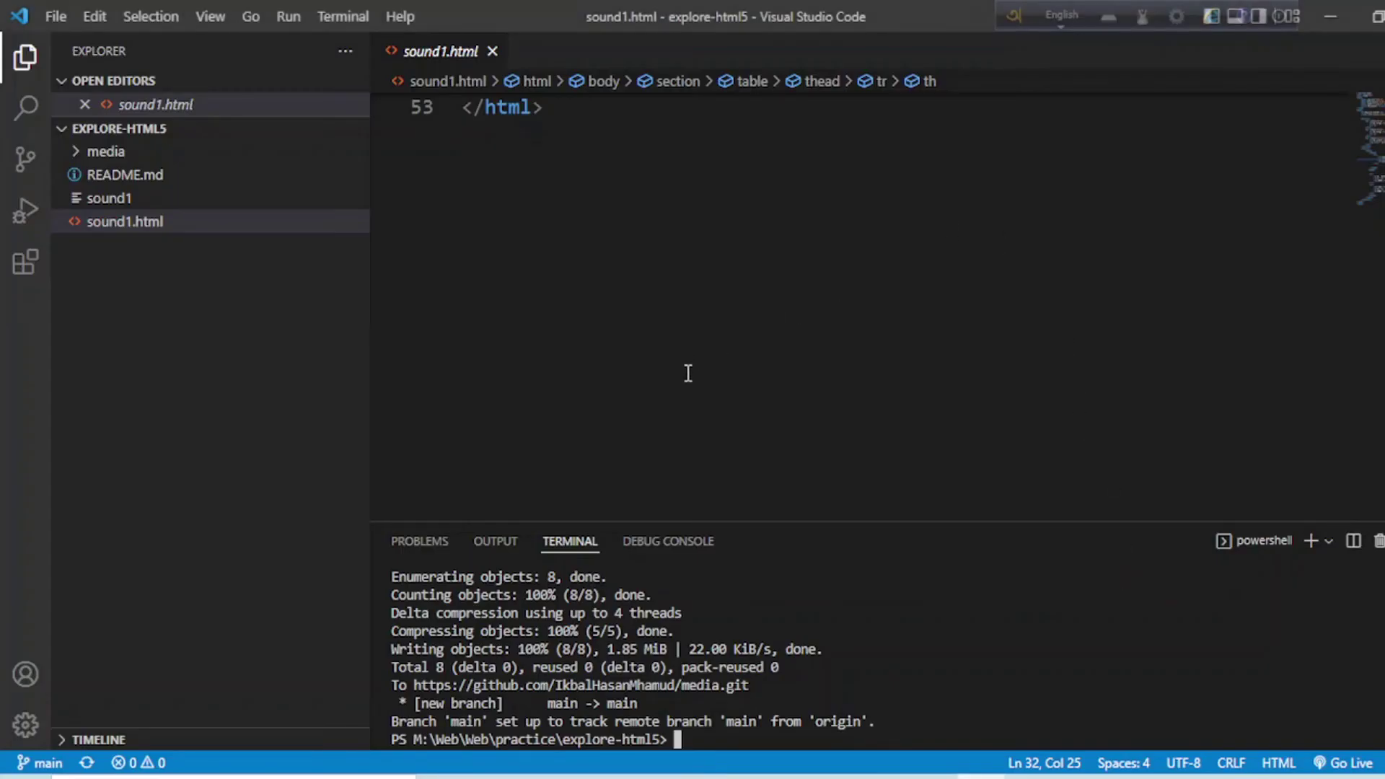